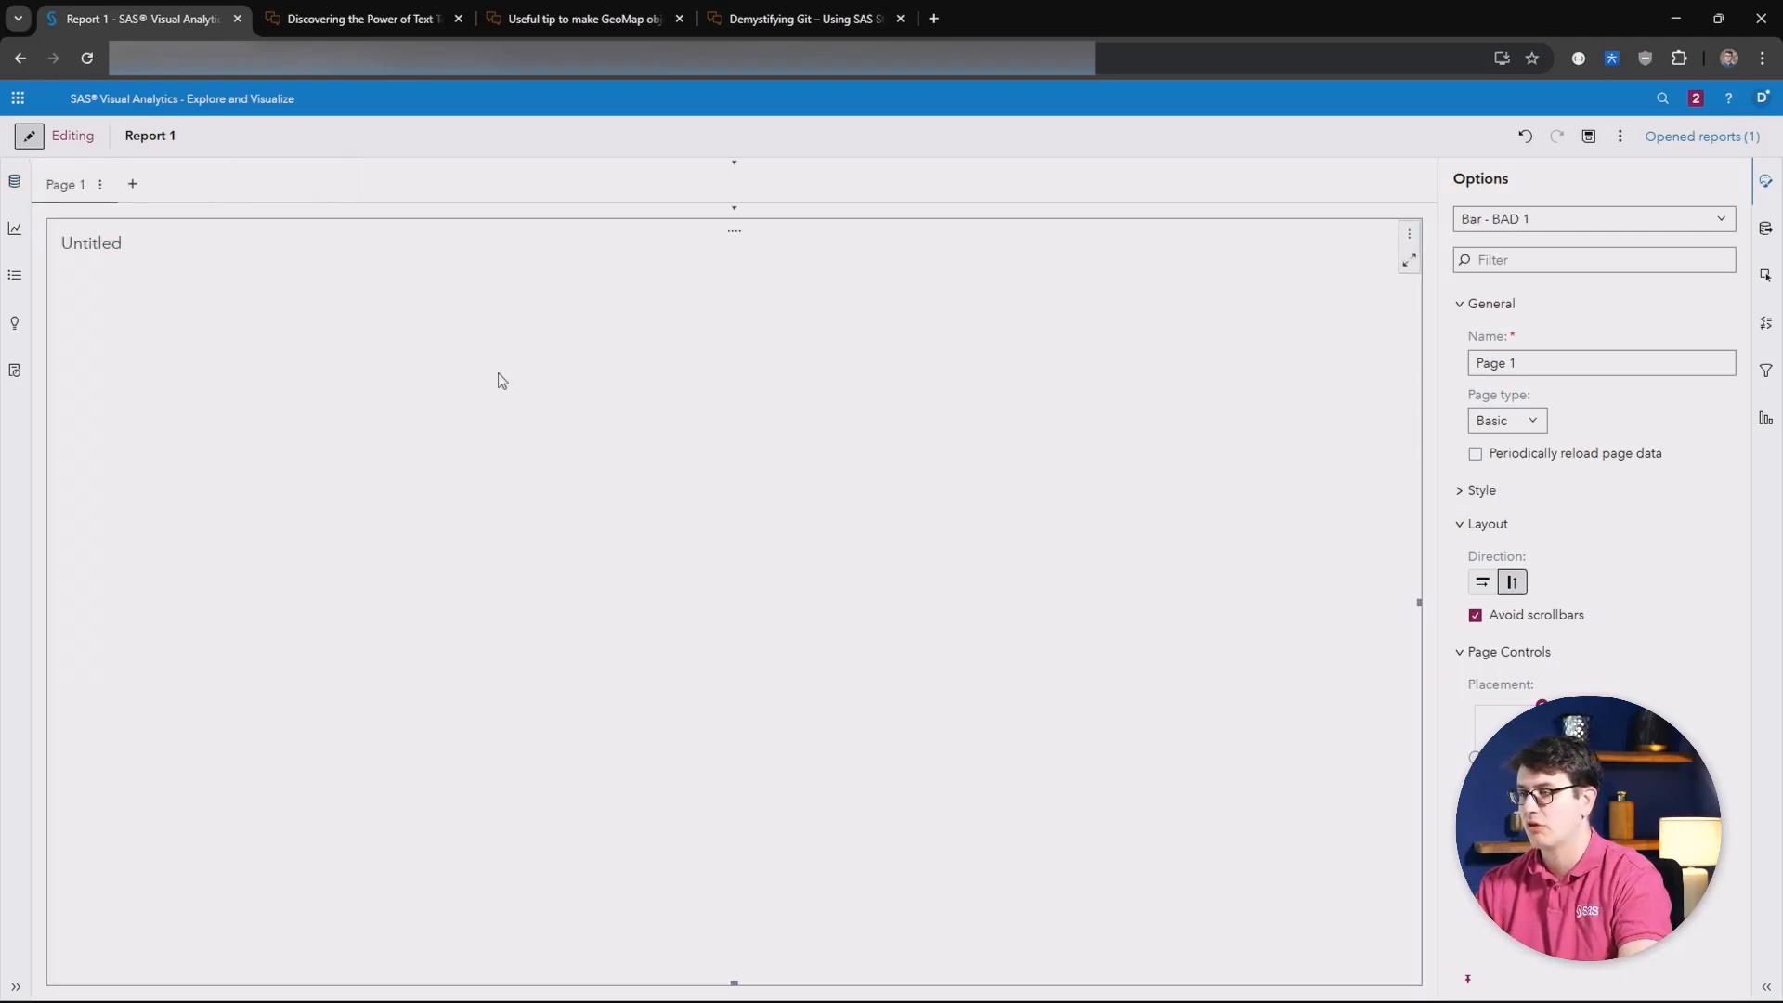
# Place the Y axis on the right side of the BAD bar chart.
pyautogui.moveTo(529, 376)
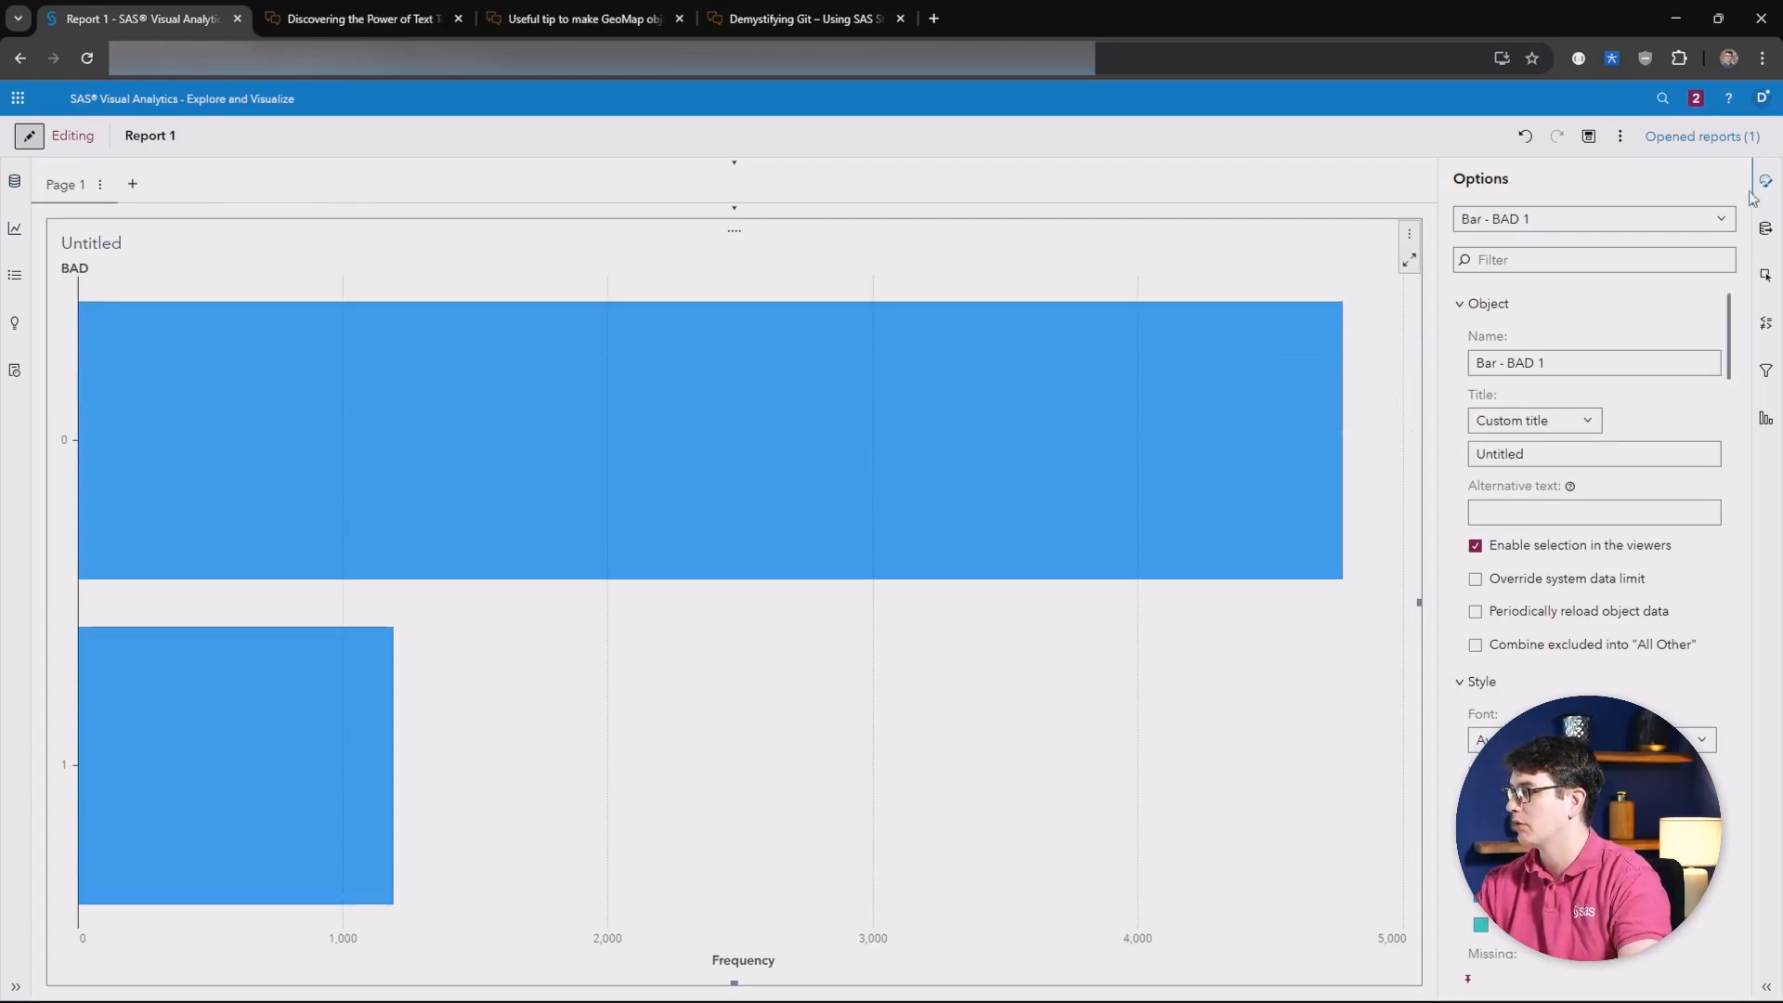
pyautogui.scroll(-5, 1616, 322)
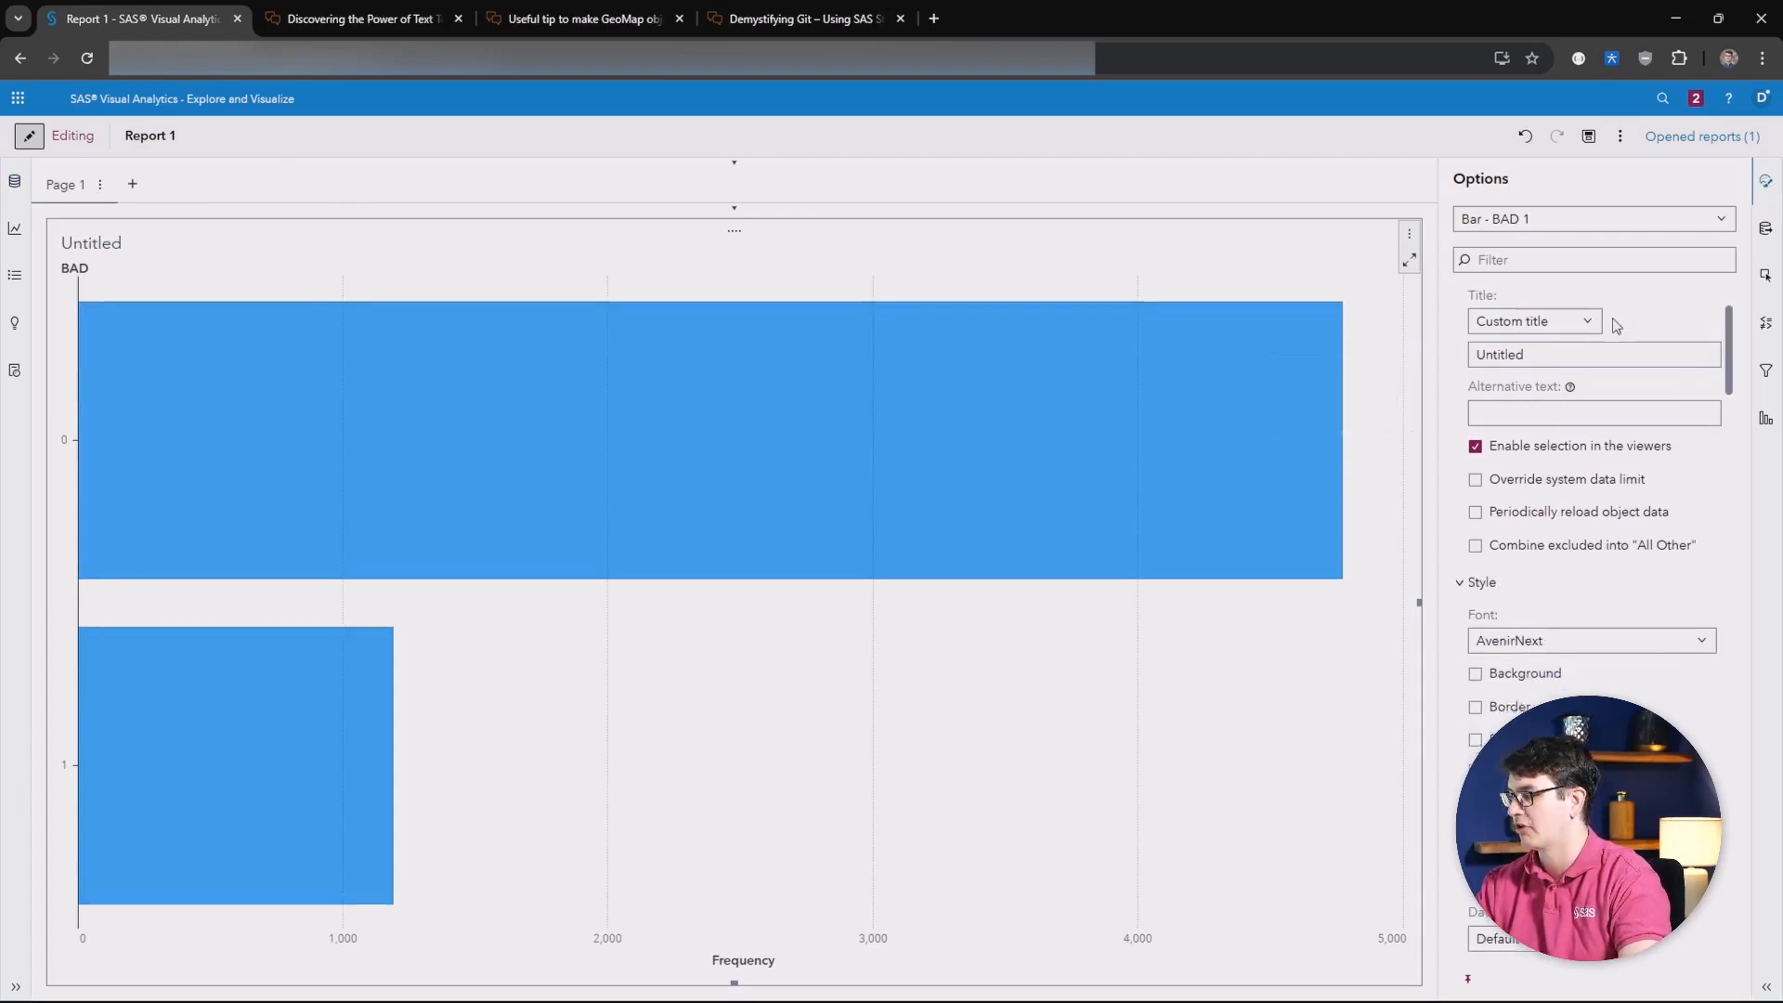
pyautogui.scroll(-3, 1614, 325)
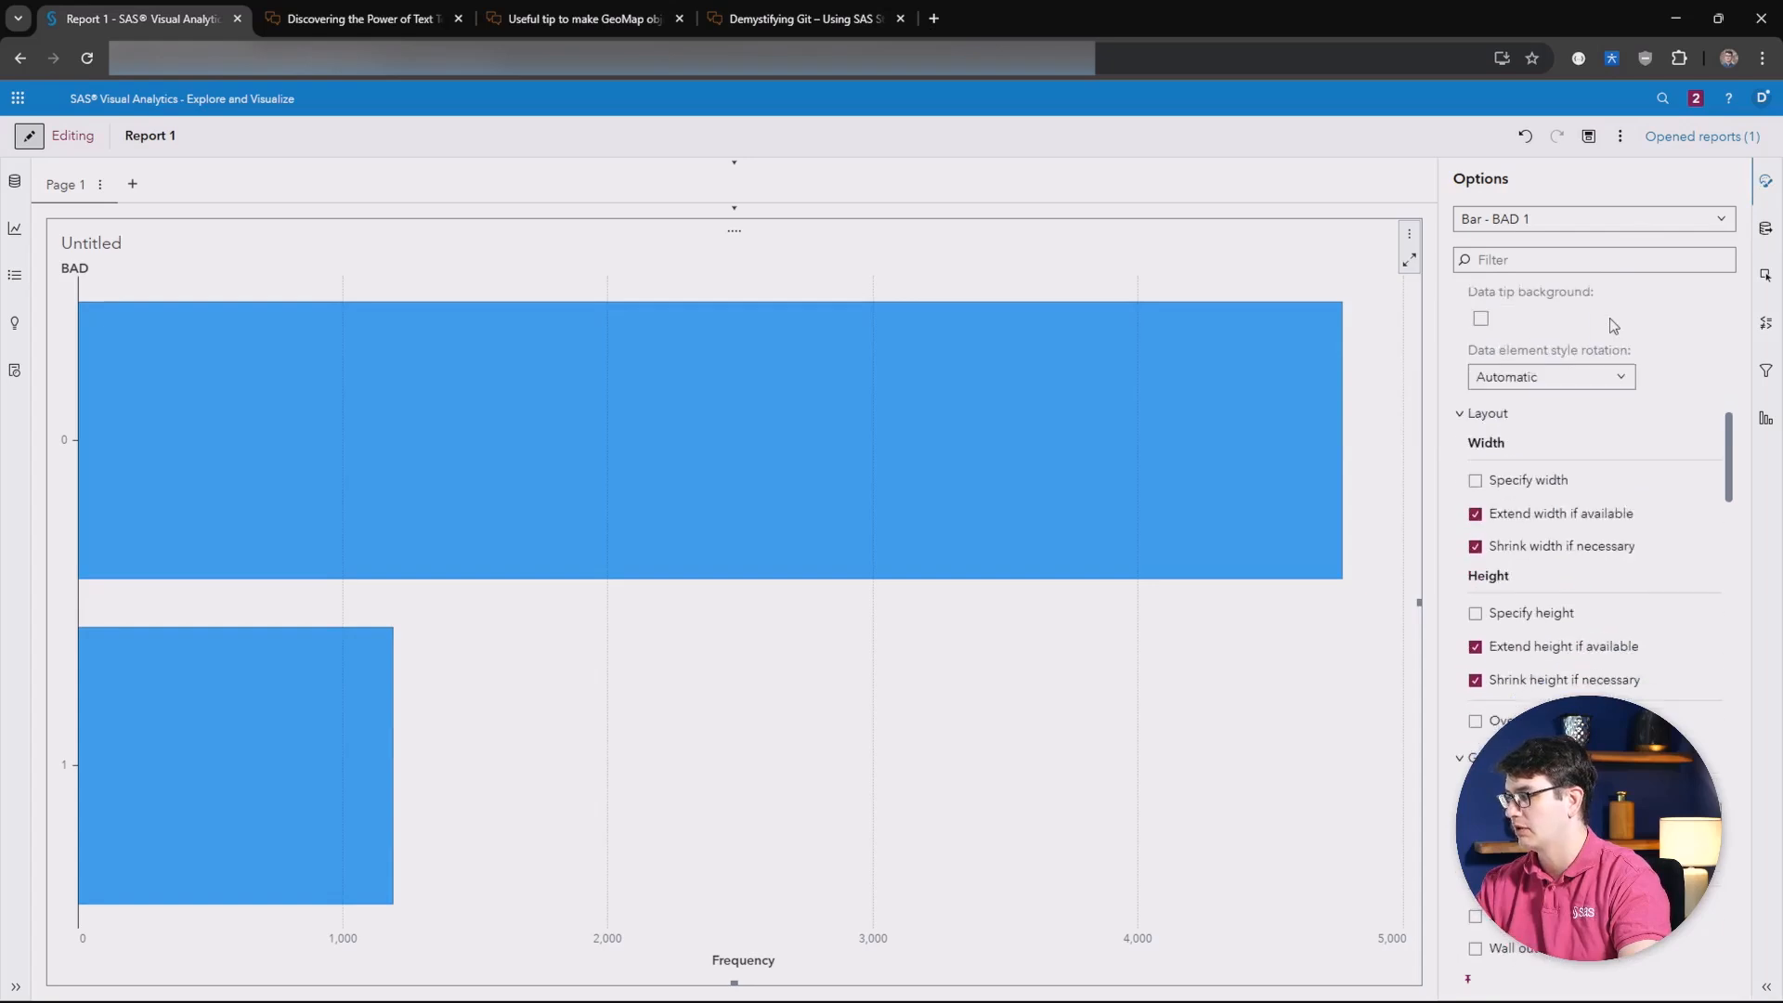
pyautogui.scroll(-3, 1613, 325)
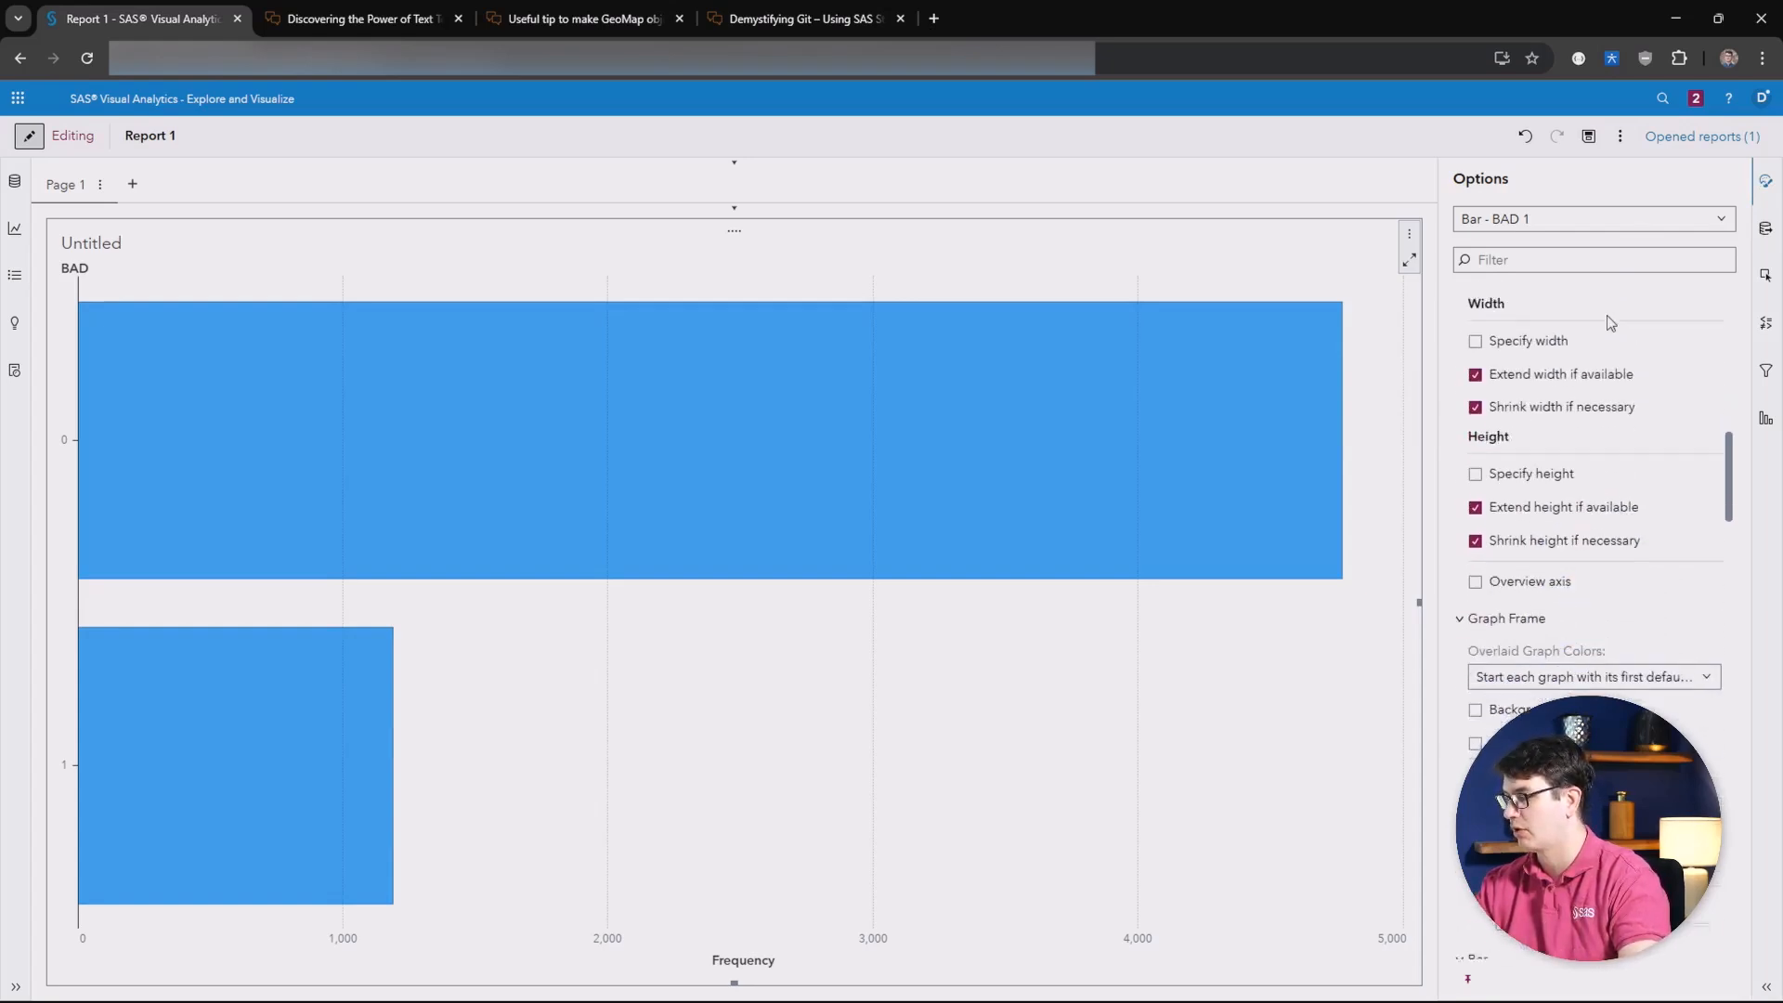
pyautogui.scroll(-5, 1607, 315)
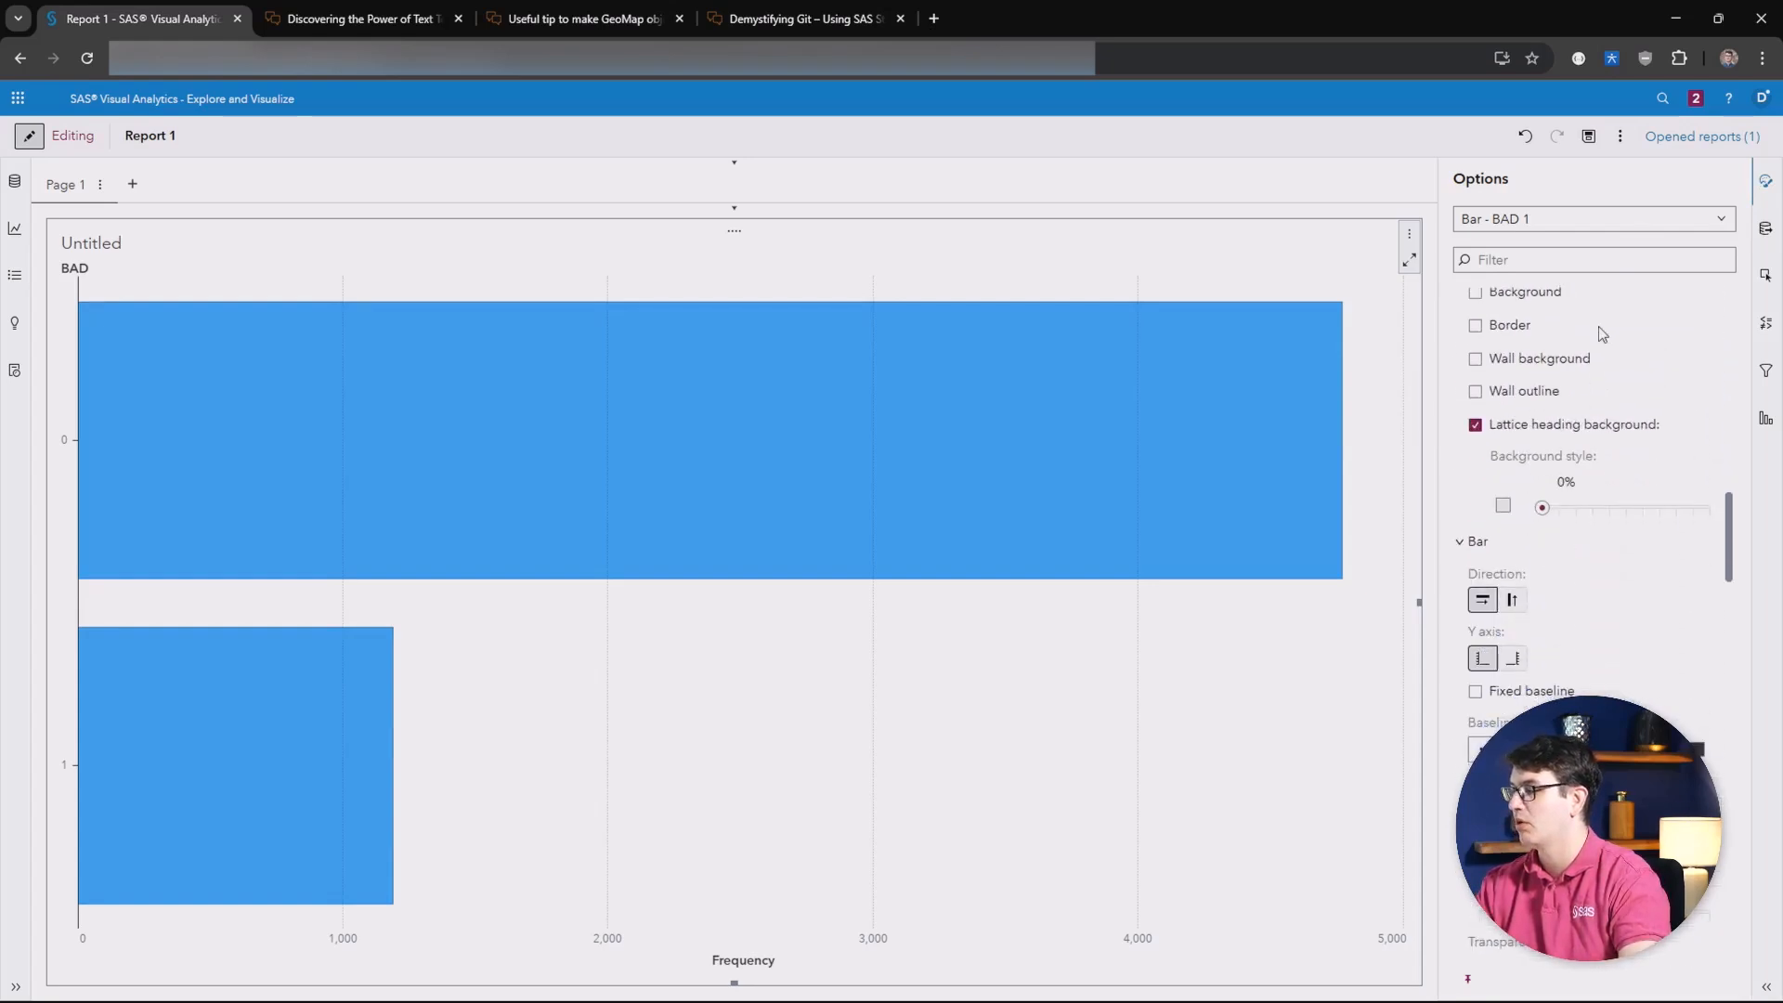
pyautogui.click(1516, 660)
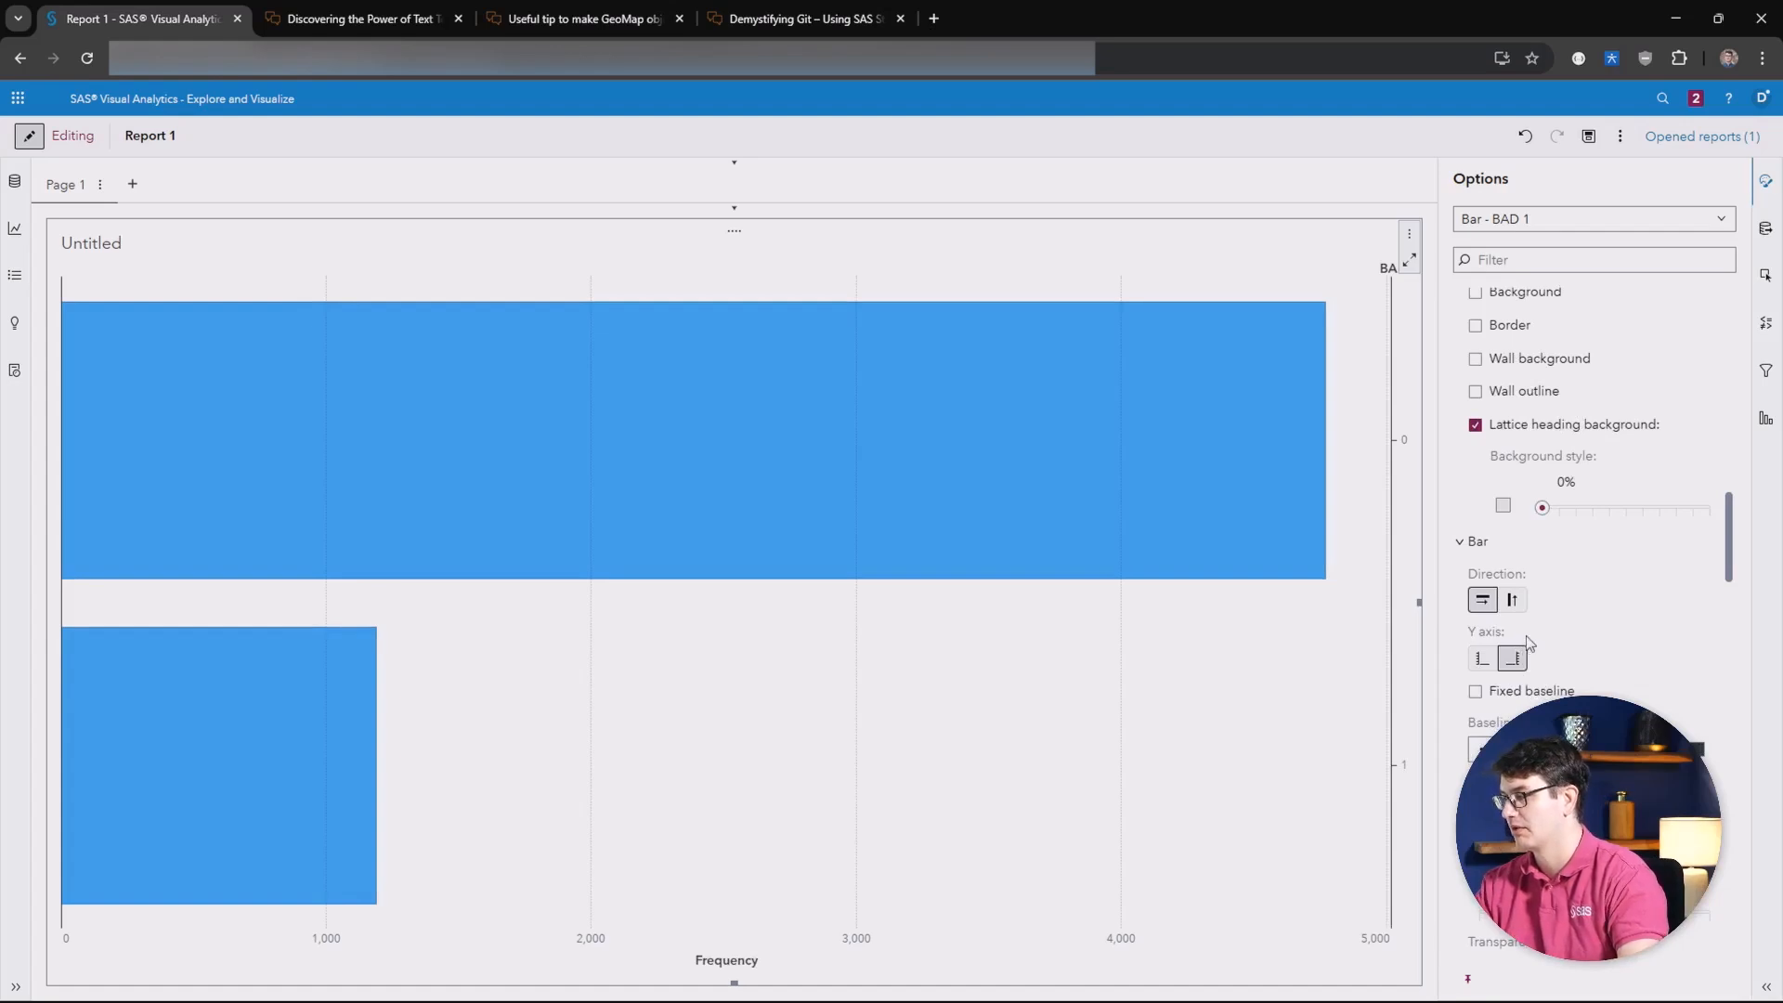
# Change the line style of the X axis grid lines to a dash-dot pattern.
pyautogui.scroll(-3, 1528, 639)
pyautogui.scroll(-10, 1528, 639)
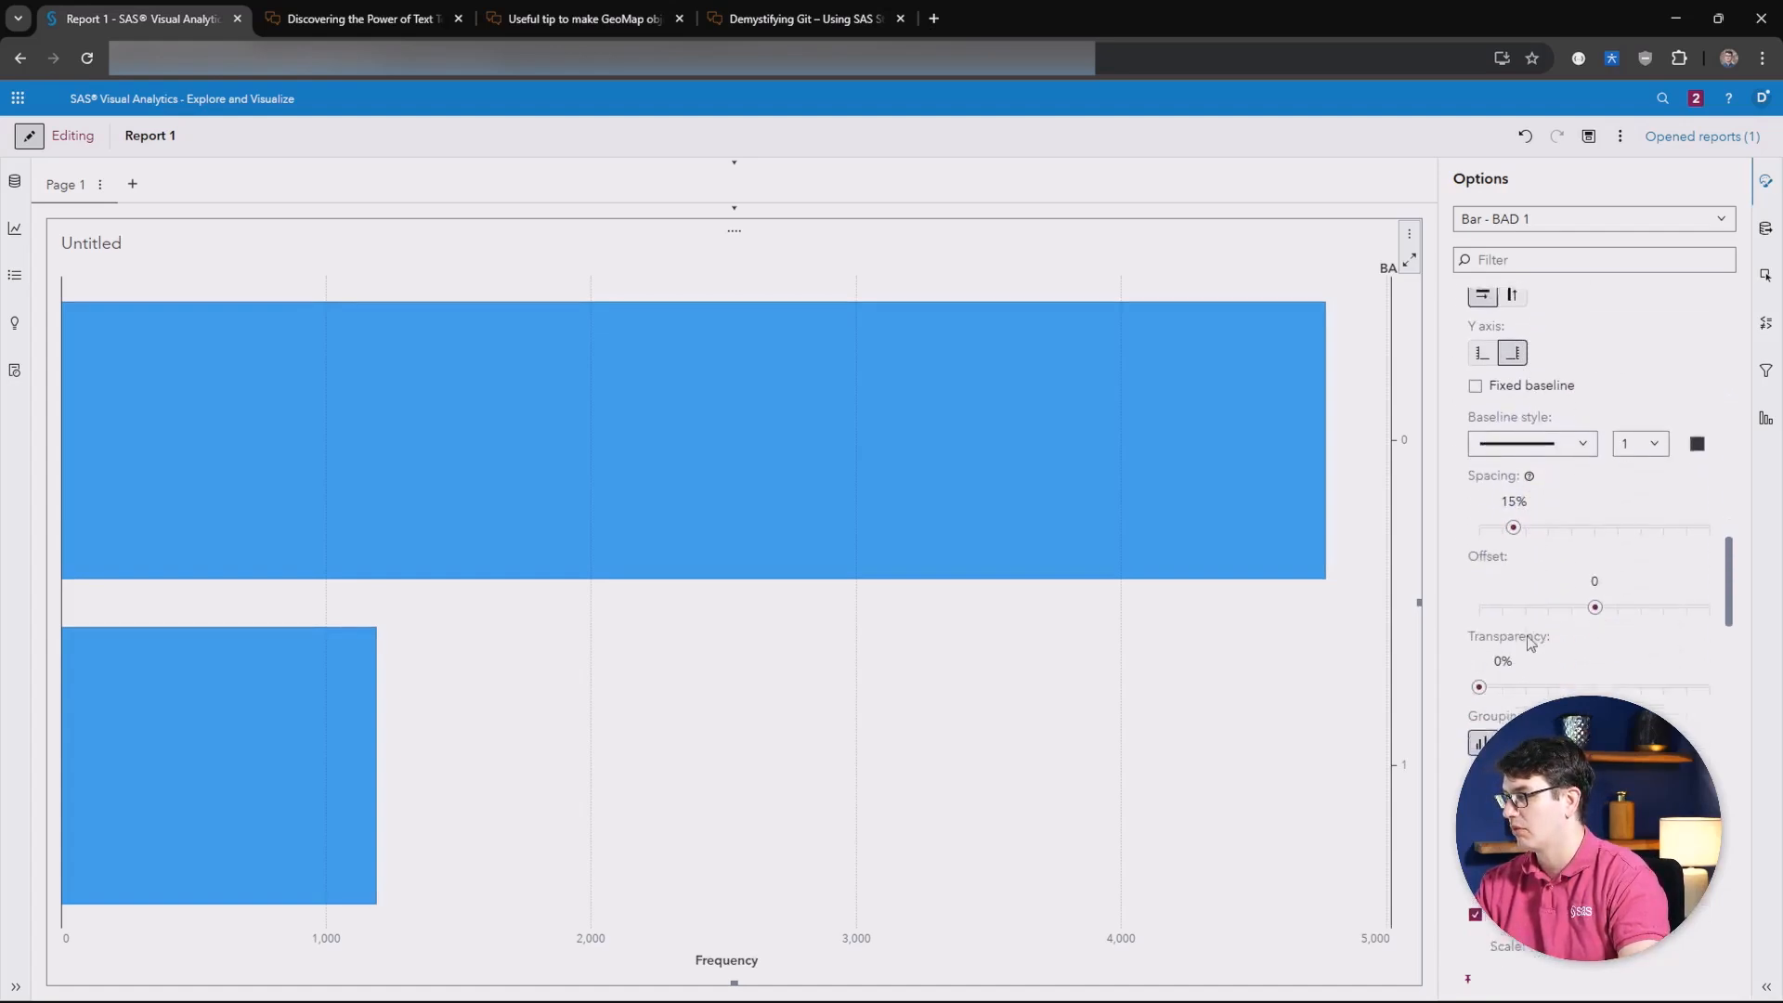
pyautogui.scroll(-5, 1530, 643)
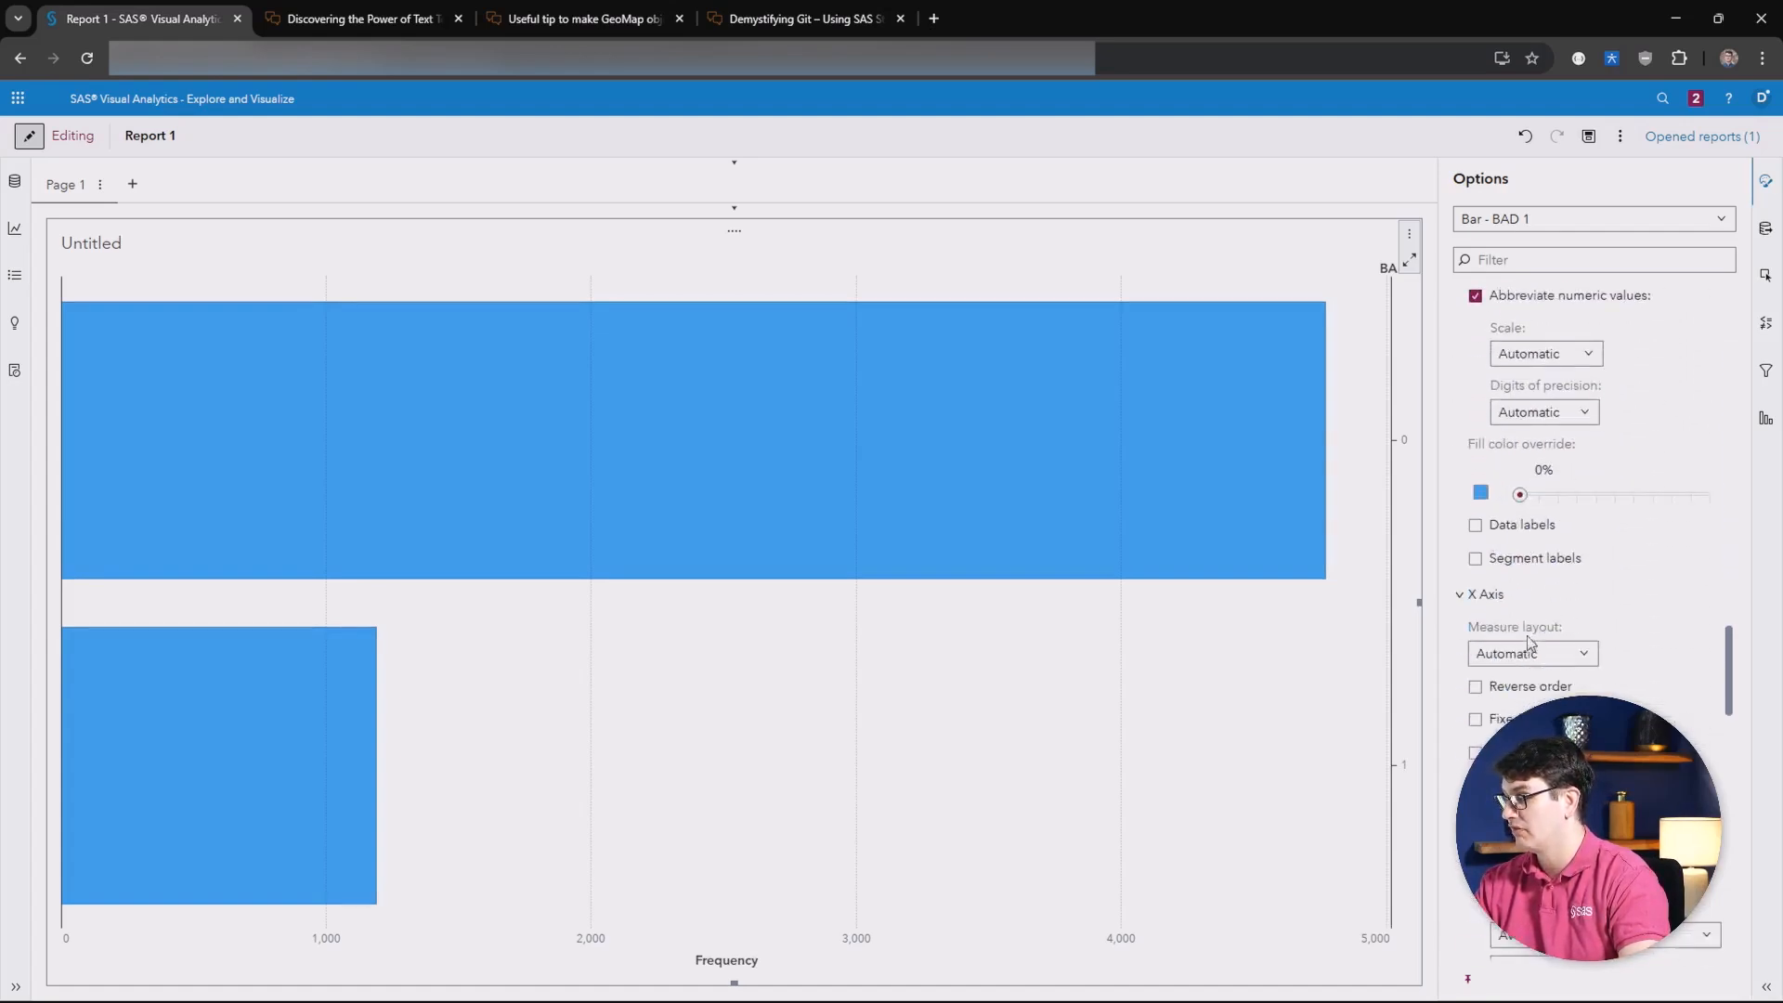
pyautogui.scroll(-1, 1568, 639)
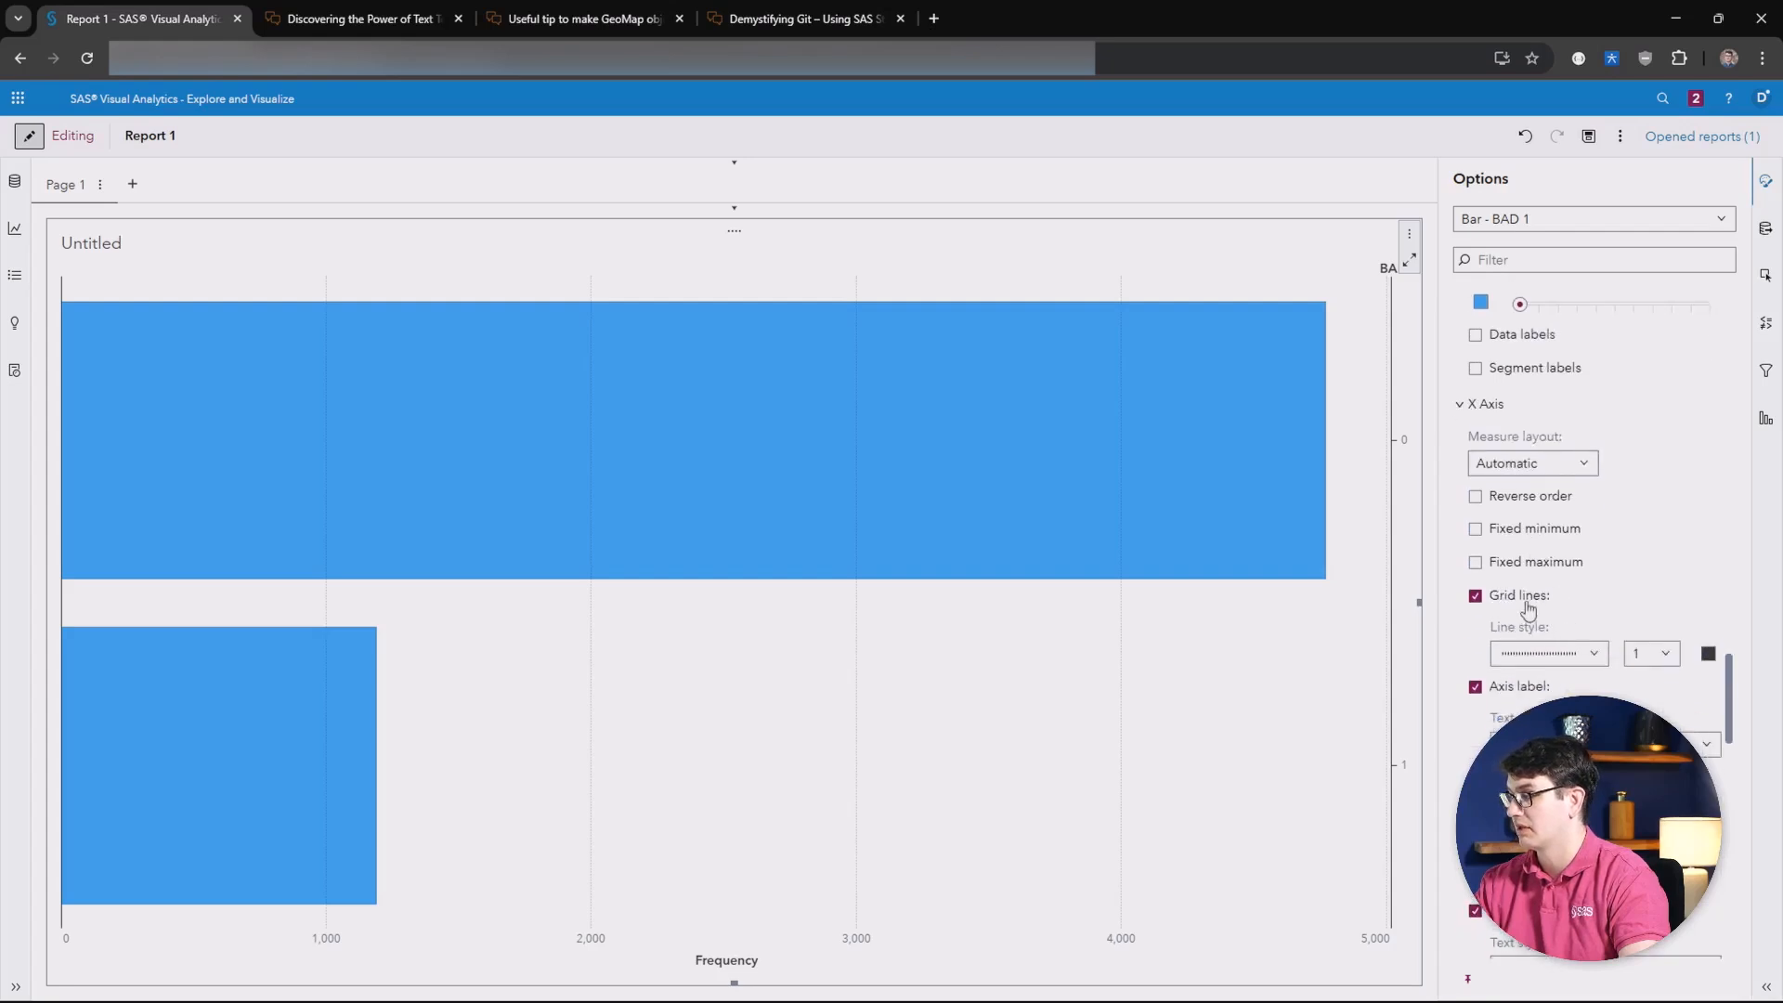
pyautogui.click(1596, 657)
pyautogui.click(1582, 474)
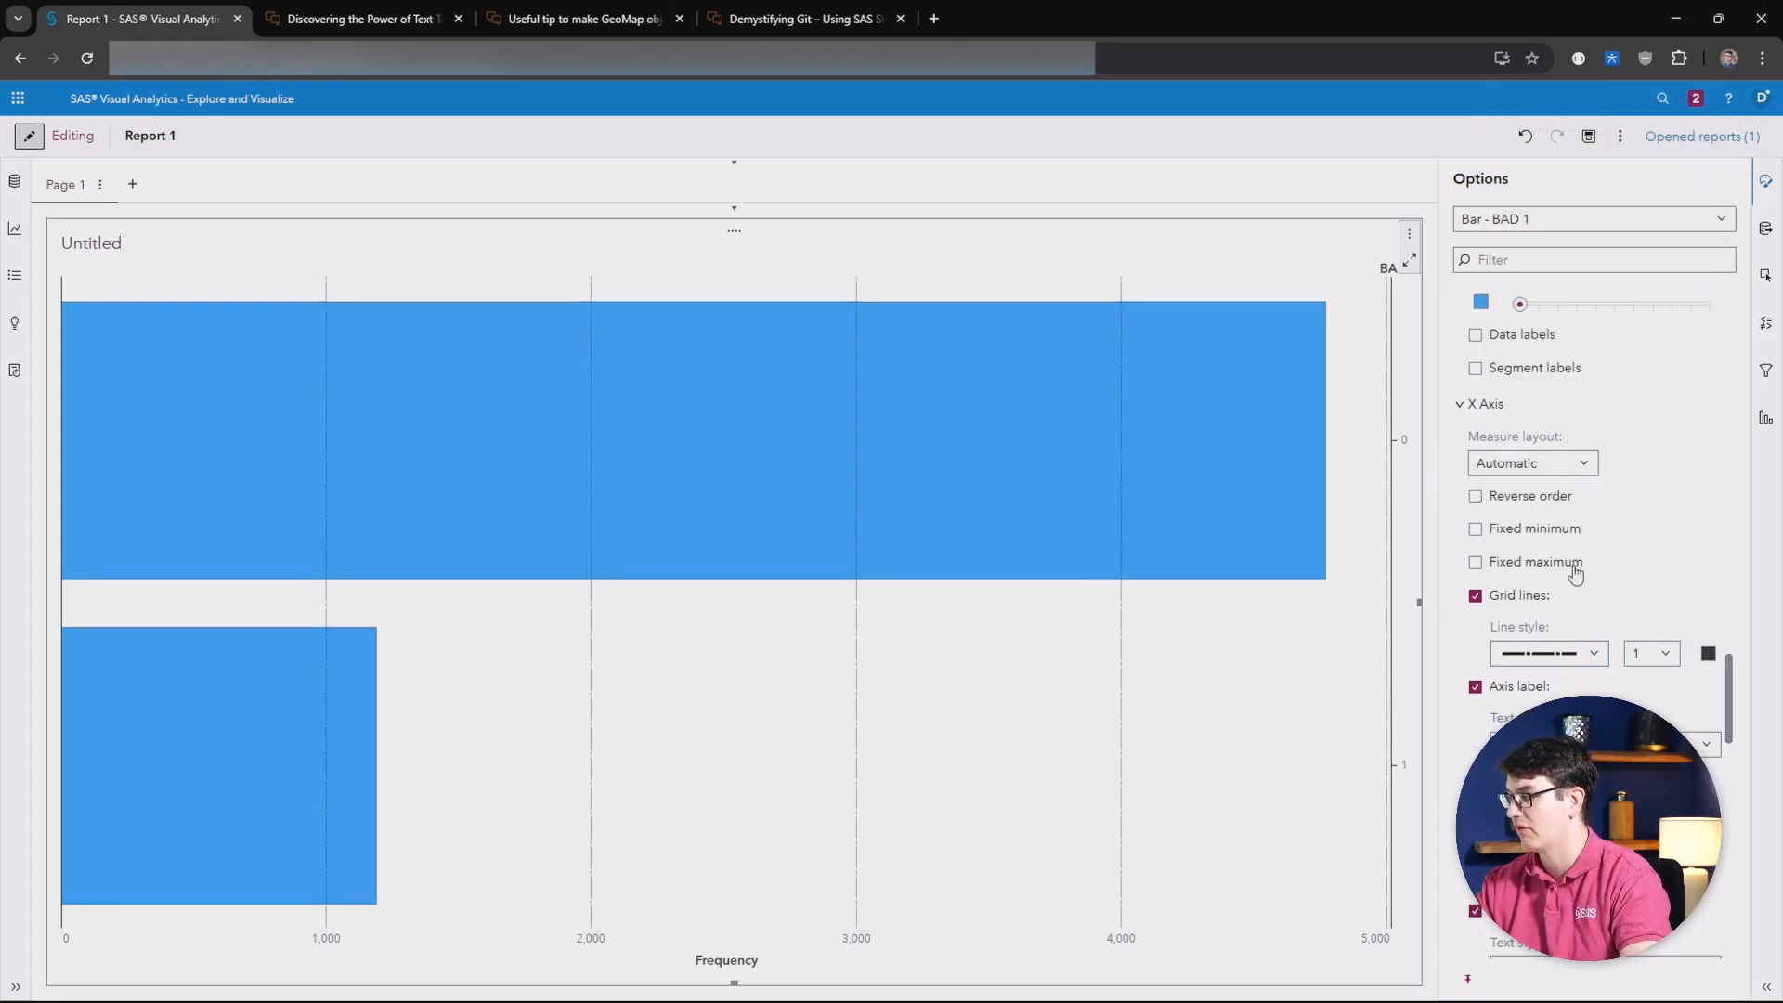
# Give the X axis the fixed label "Lorem Ipmsum" with the short fixed label "LI".
pyautogui.scroll(-1, 1576, 574)
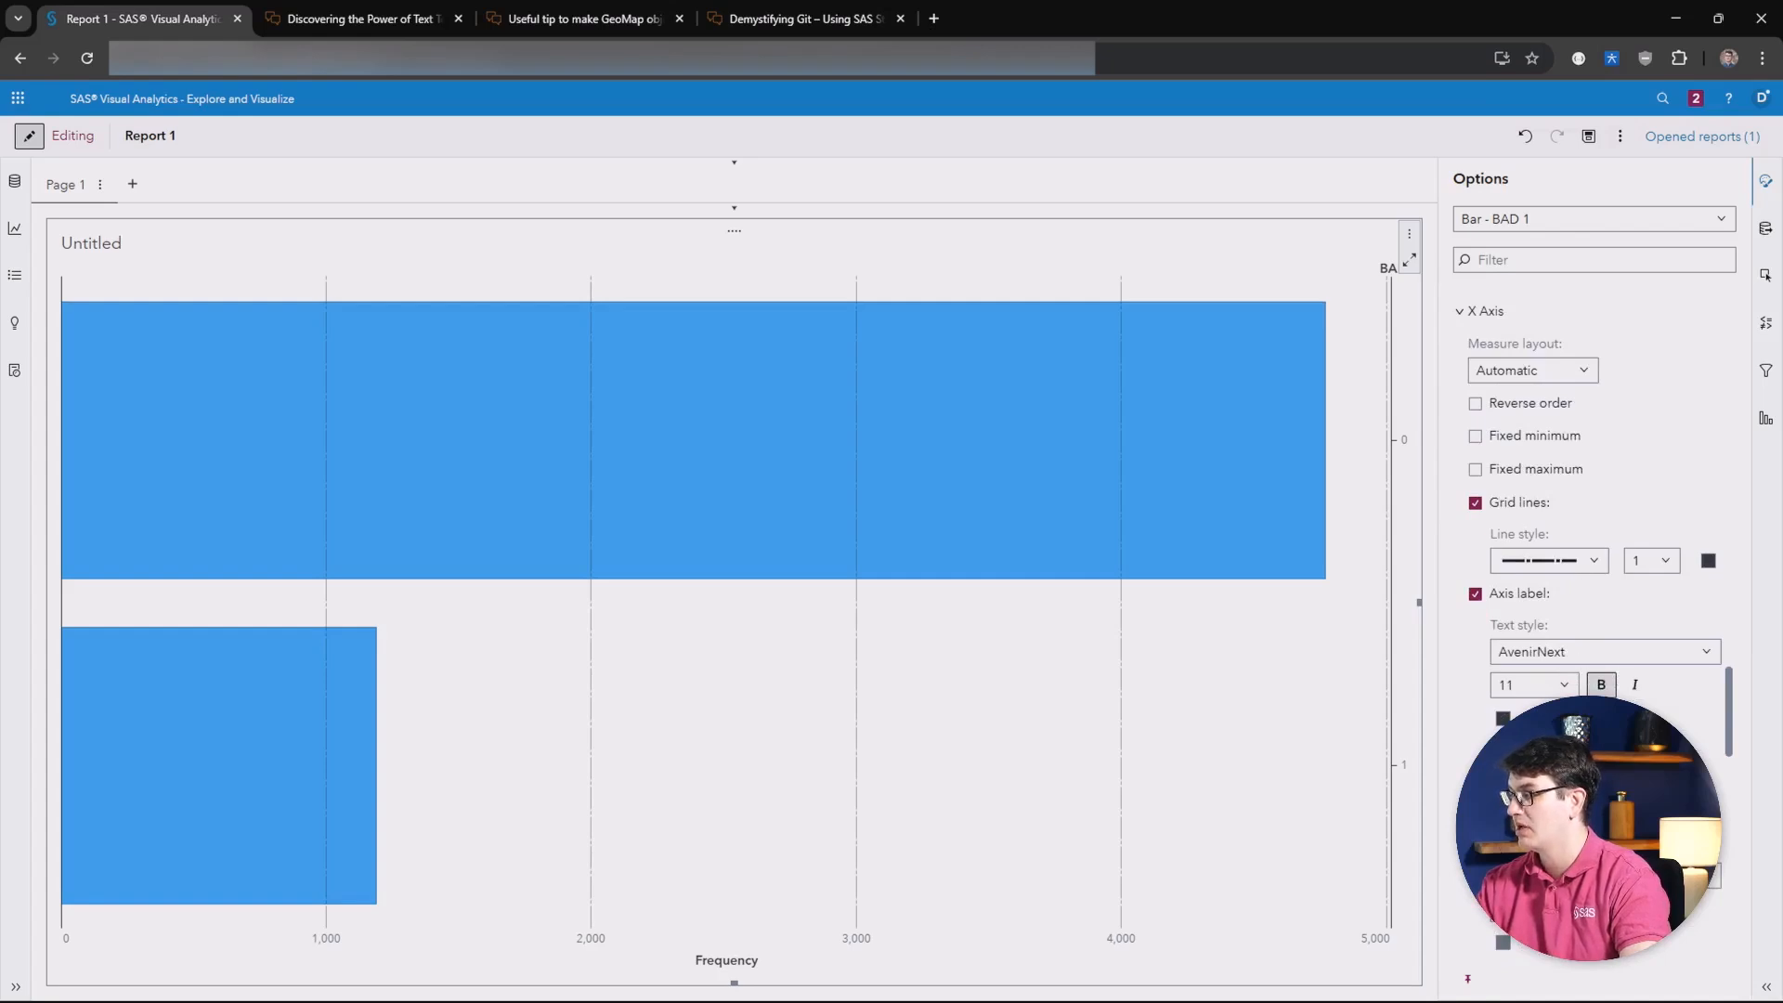
pyautogui.click(1499, 752)
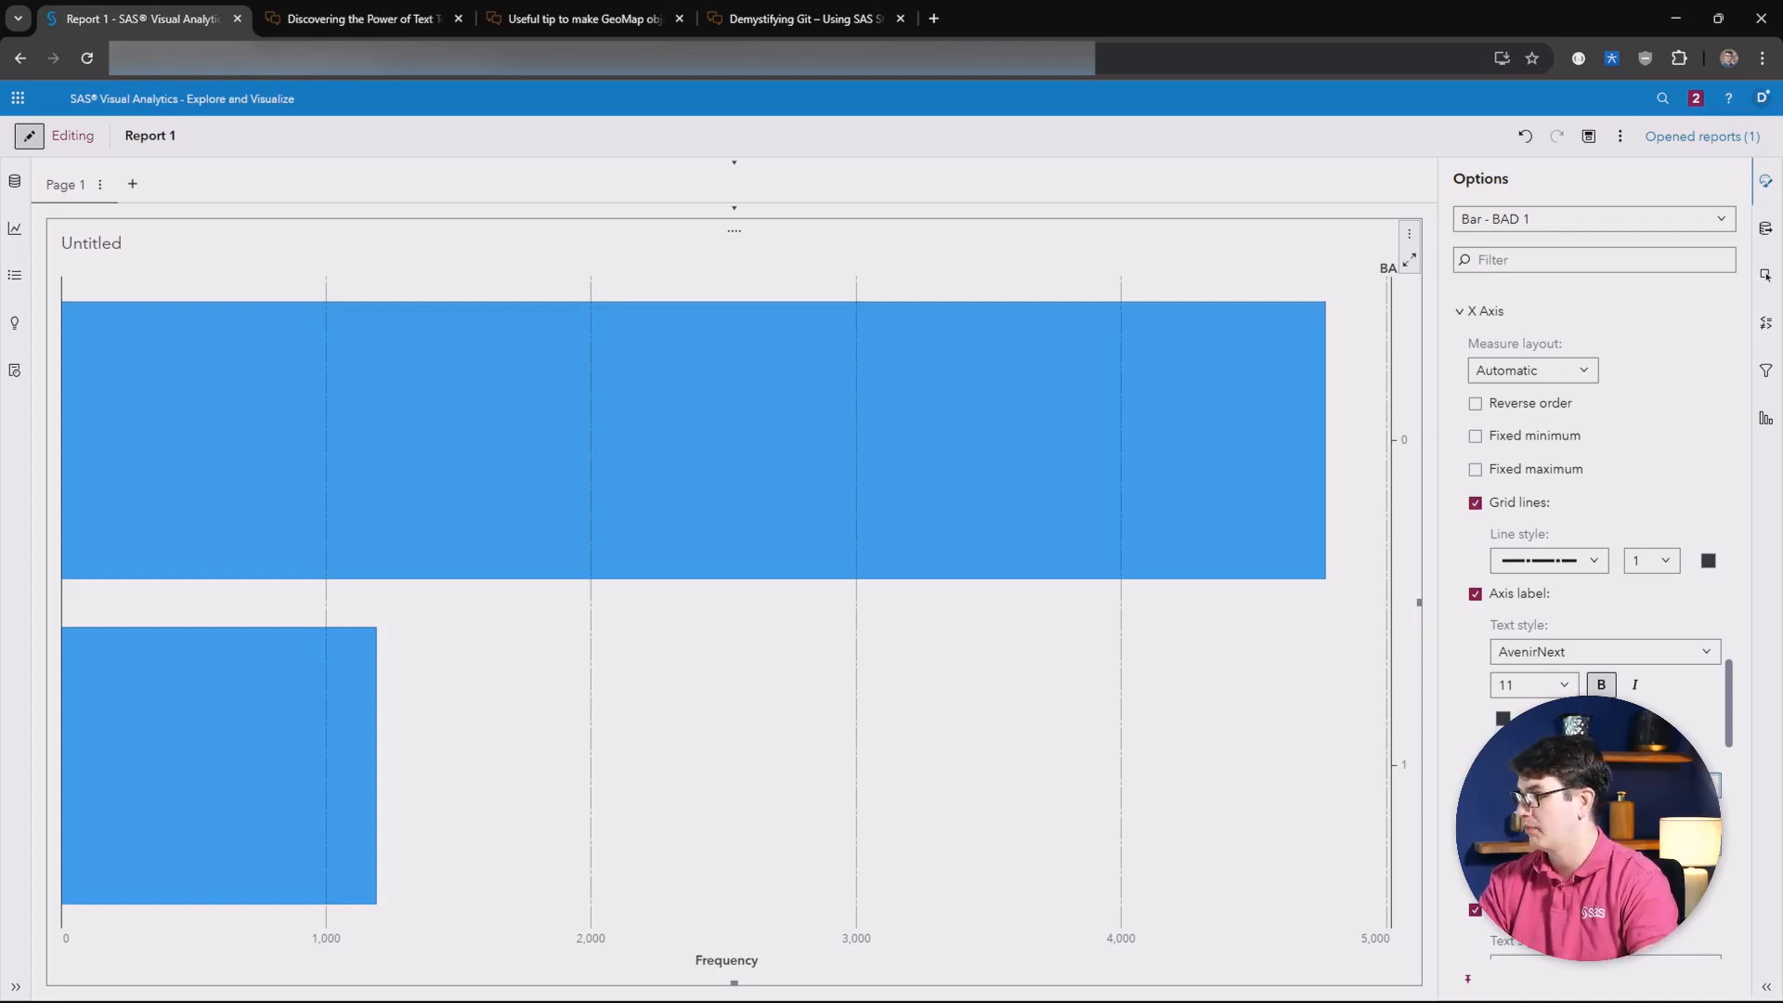
pyautogui.press('Return')
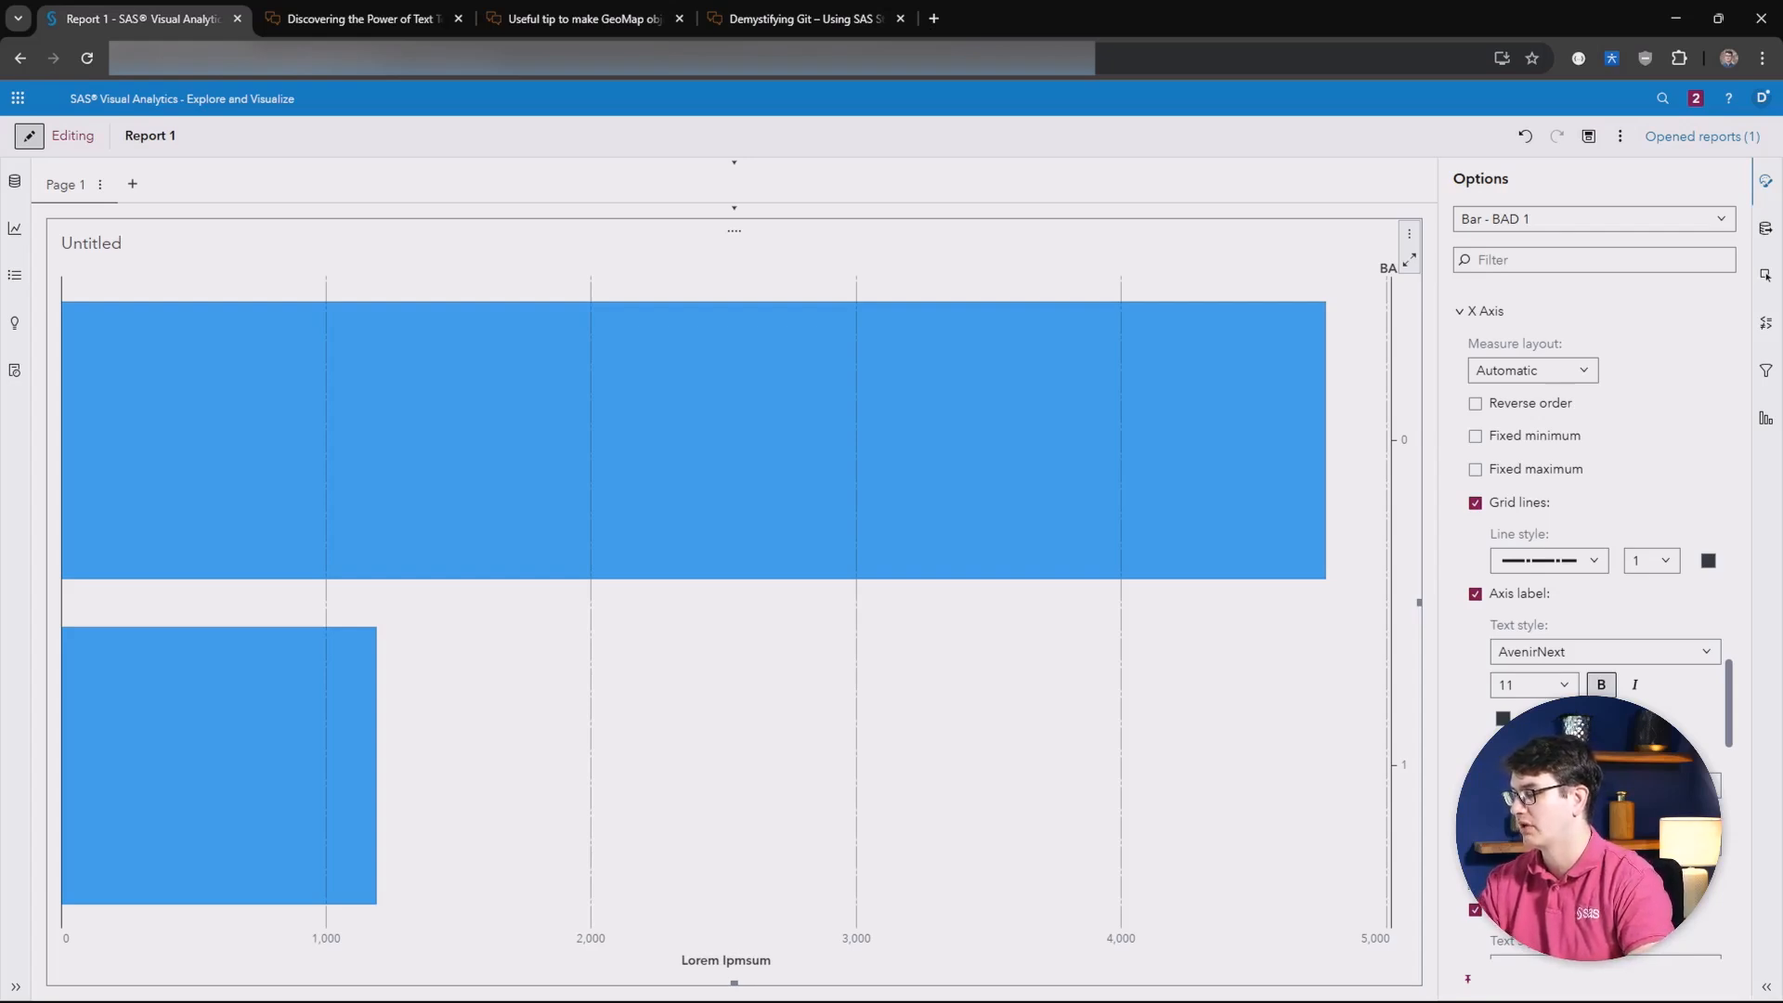
# Set the X axis tick value display to a fixed orientation using "Rotate 45°, drop".
pyautogui.scroll(-5, 1594, 557)
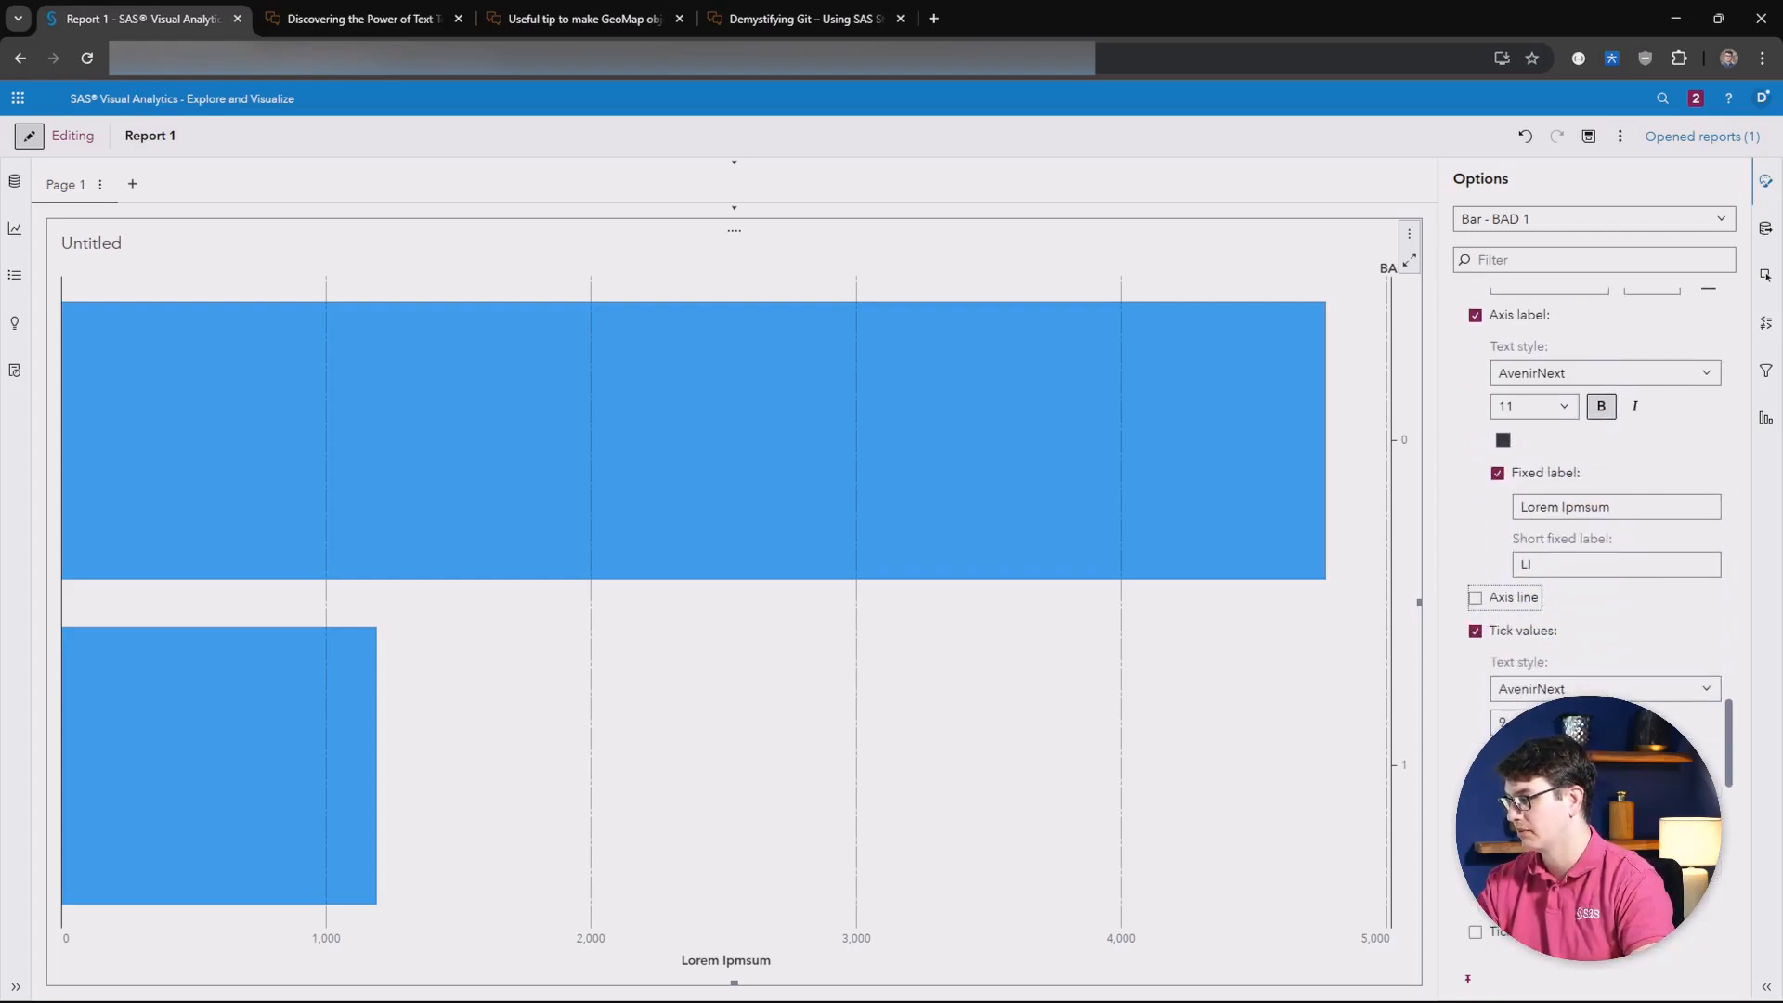
pyautogui.scroll(-2, 1594, 557)
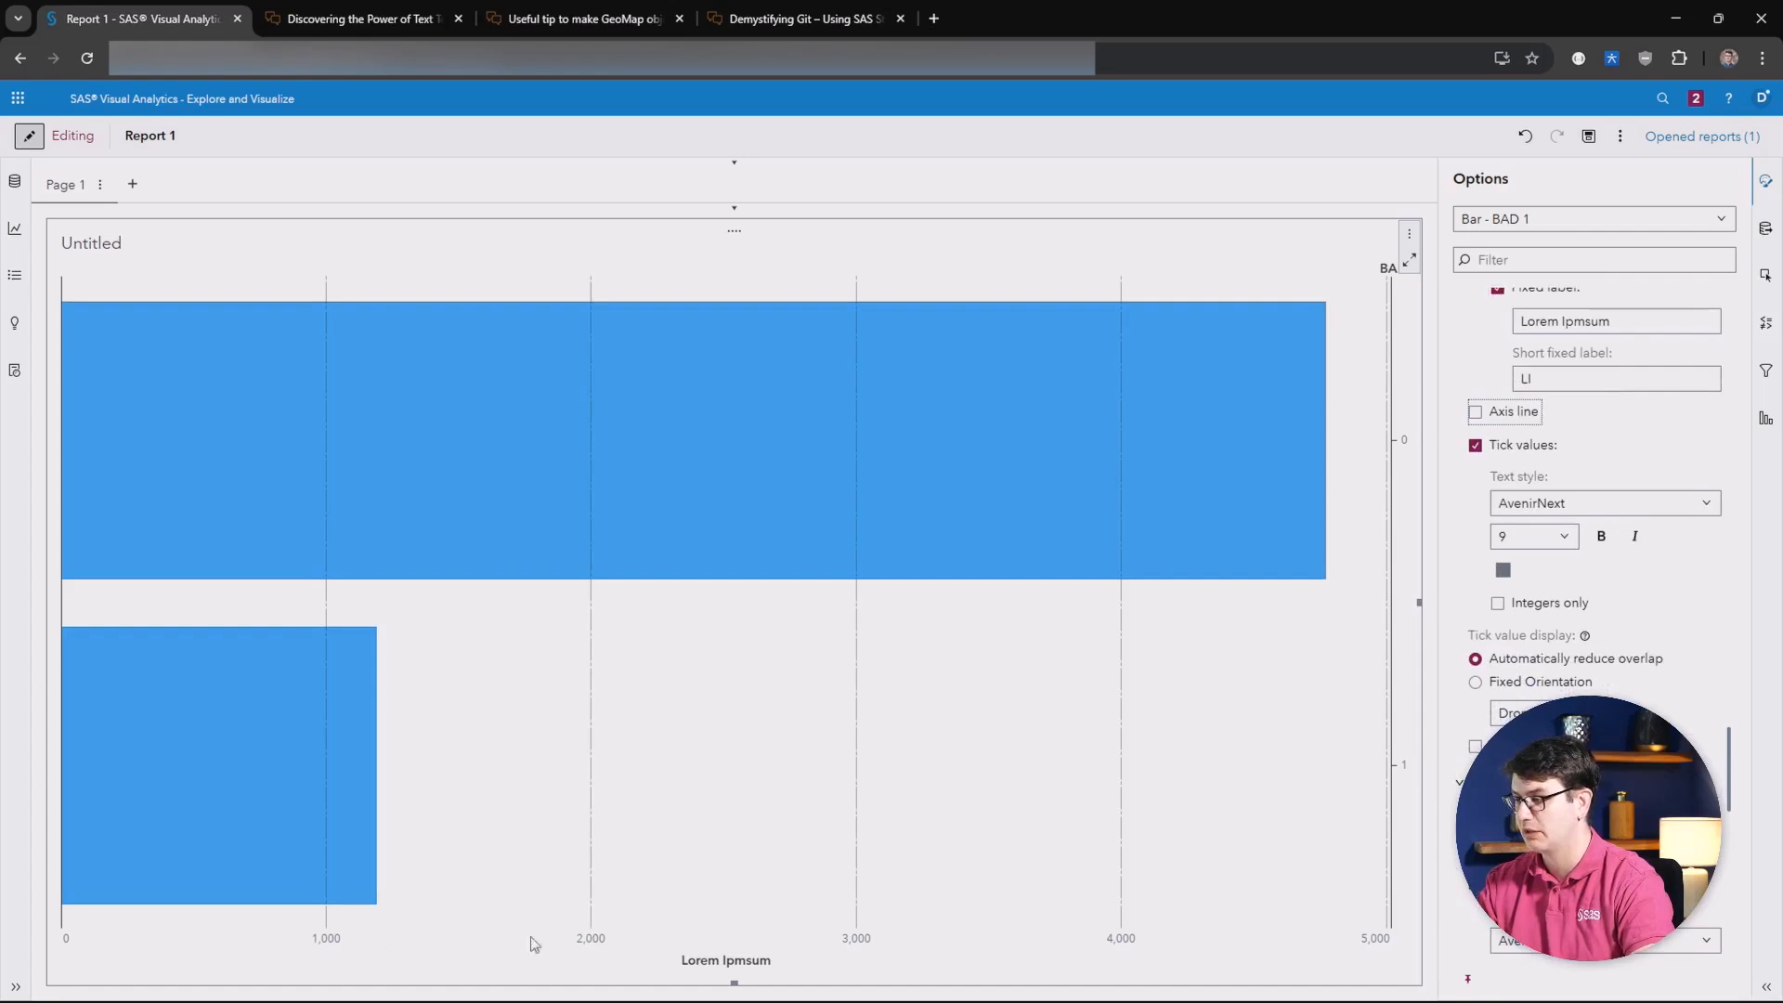
pyautogui.click(1560, 684)
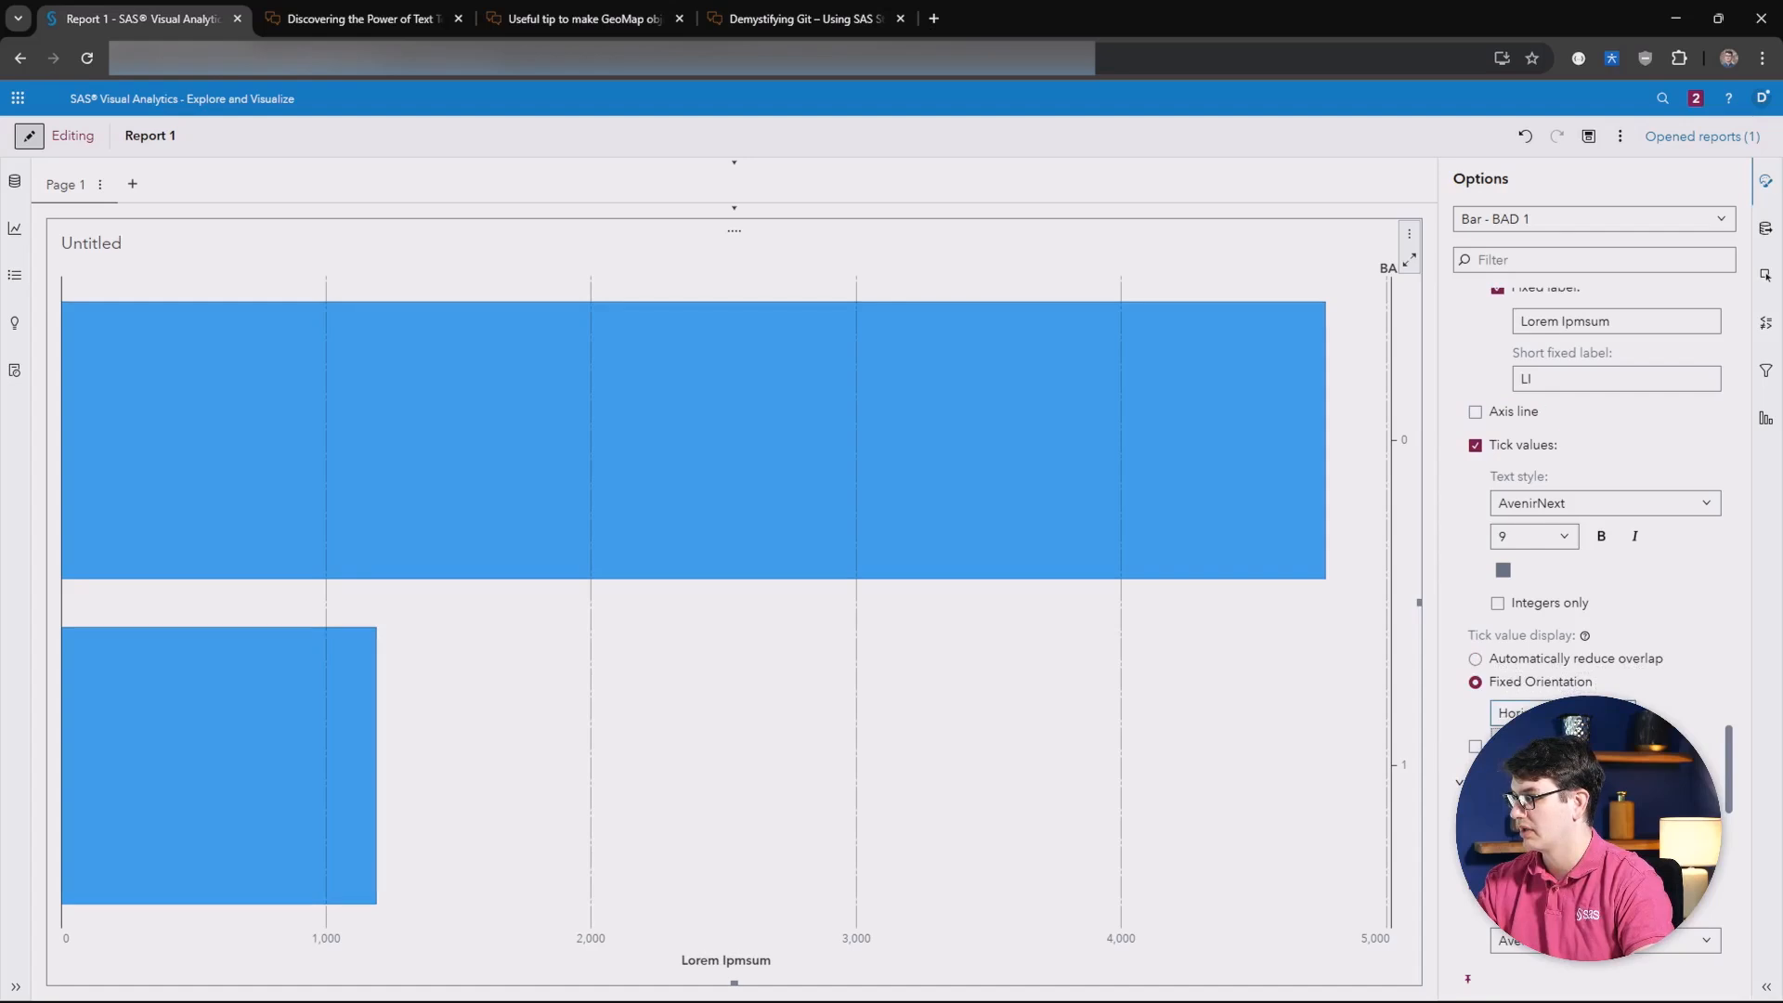
pyautogui.click(1553, 762)
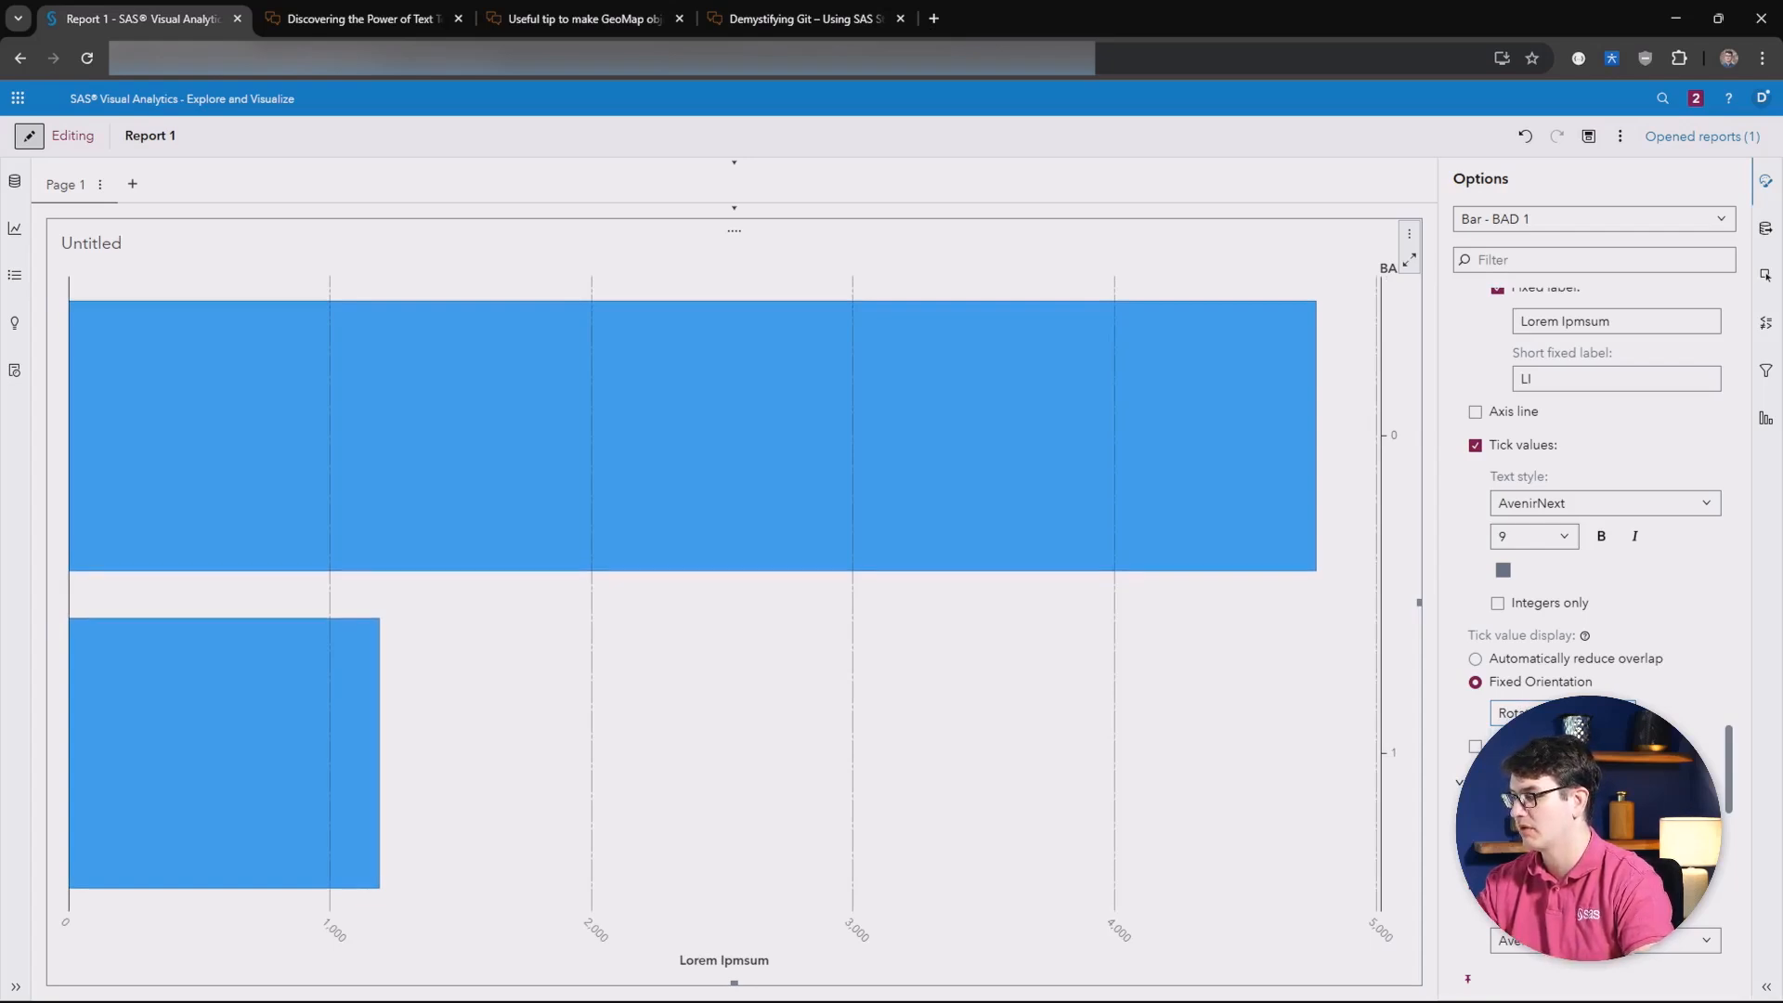
# Toggle the X axis tick marks on and back off to compare the effect.
pyautogui.click(1475, 747)
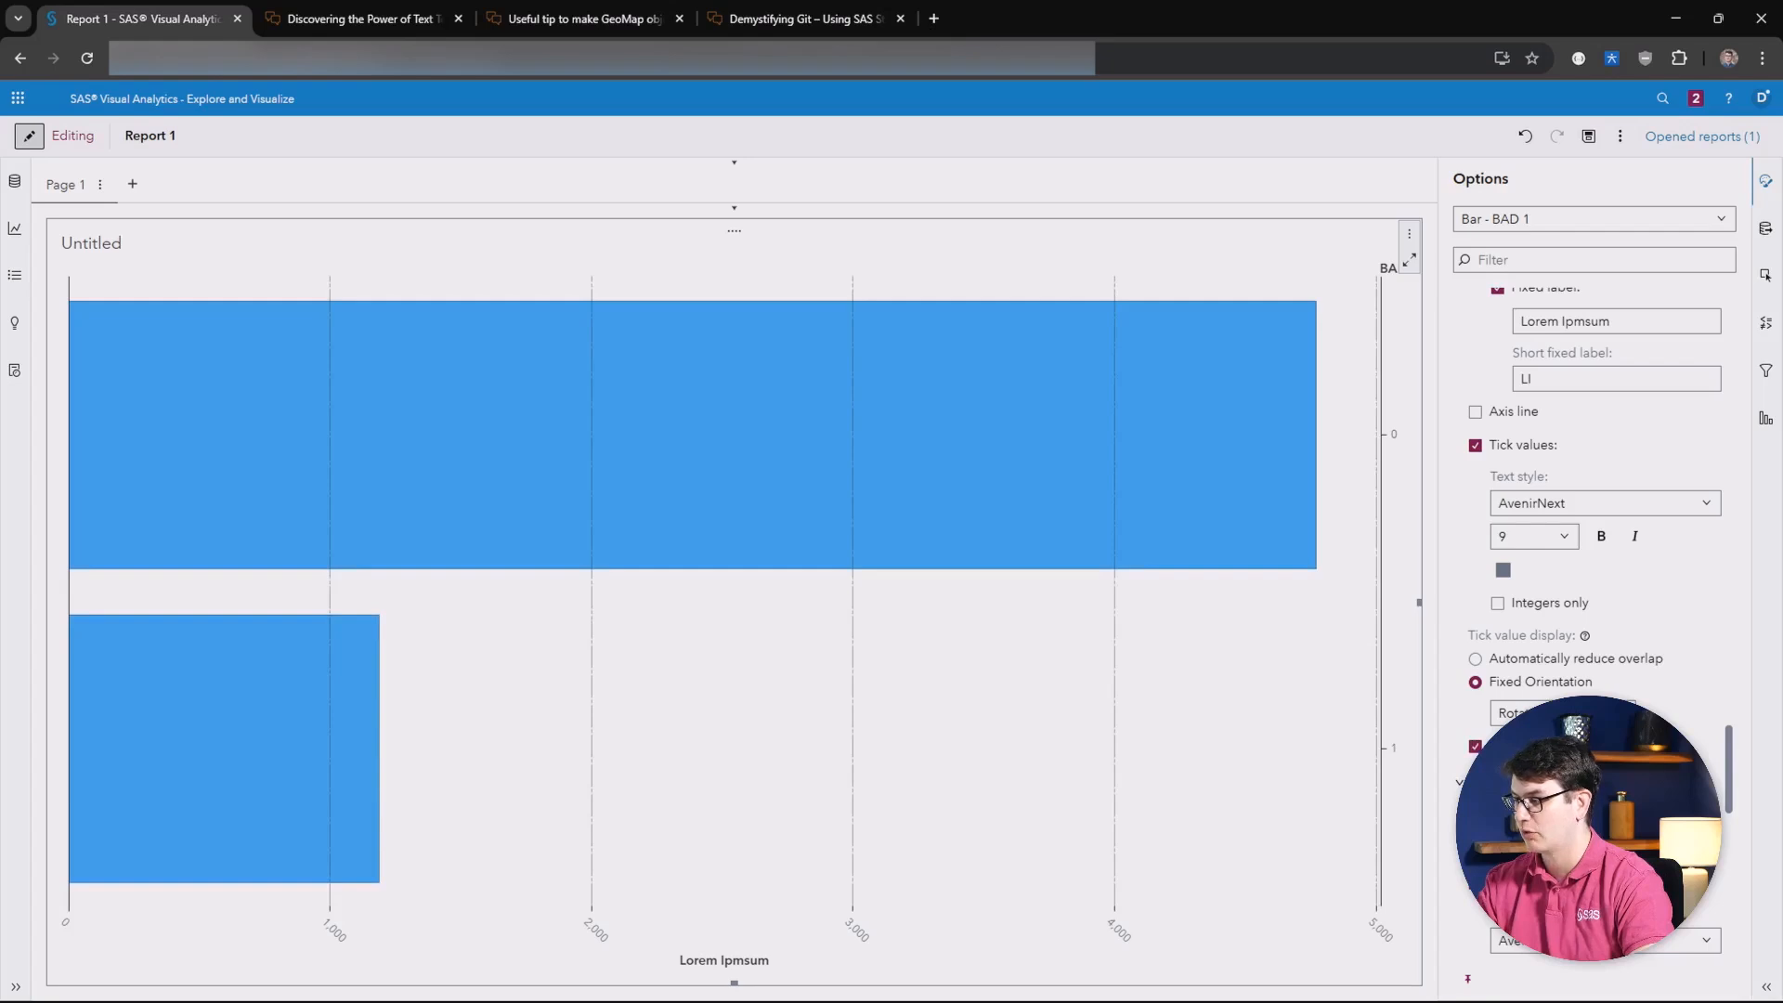
pyautogui.click(1475, 747)
pyautogui.click(1475, 747)
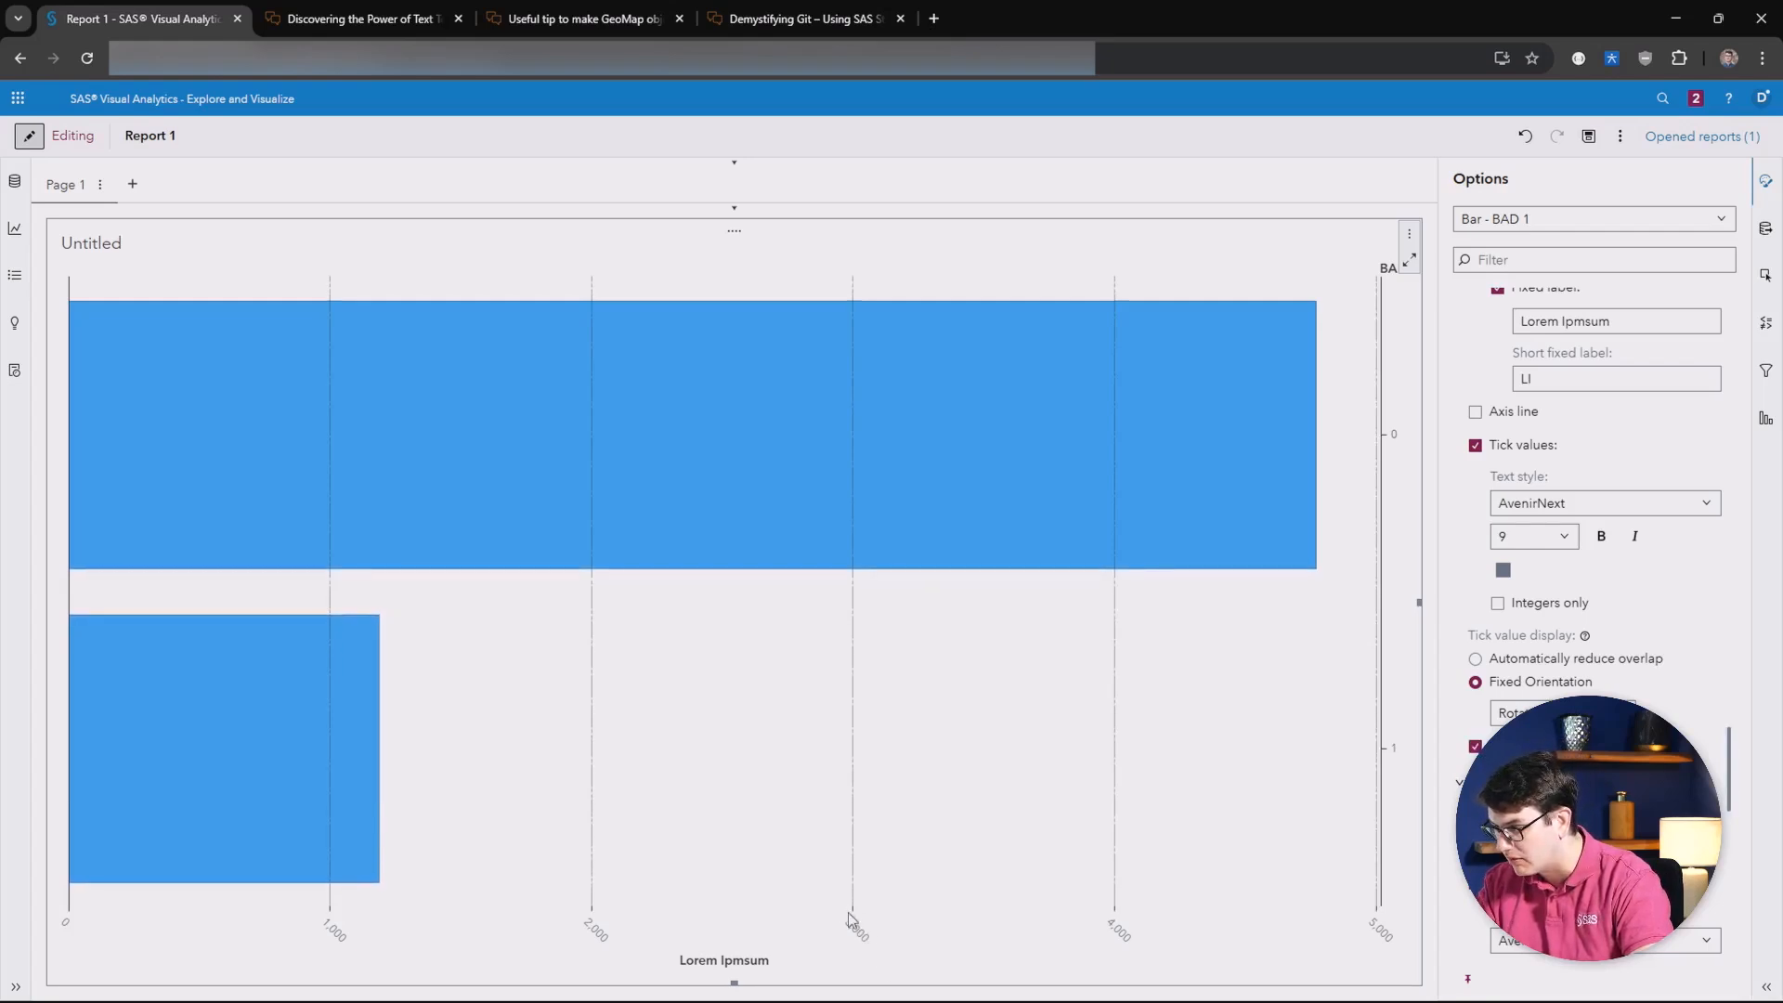
pyautogui.click(1475, 747)
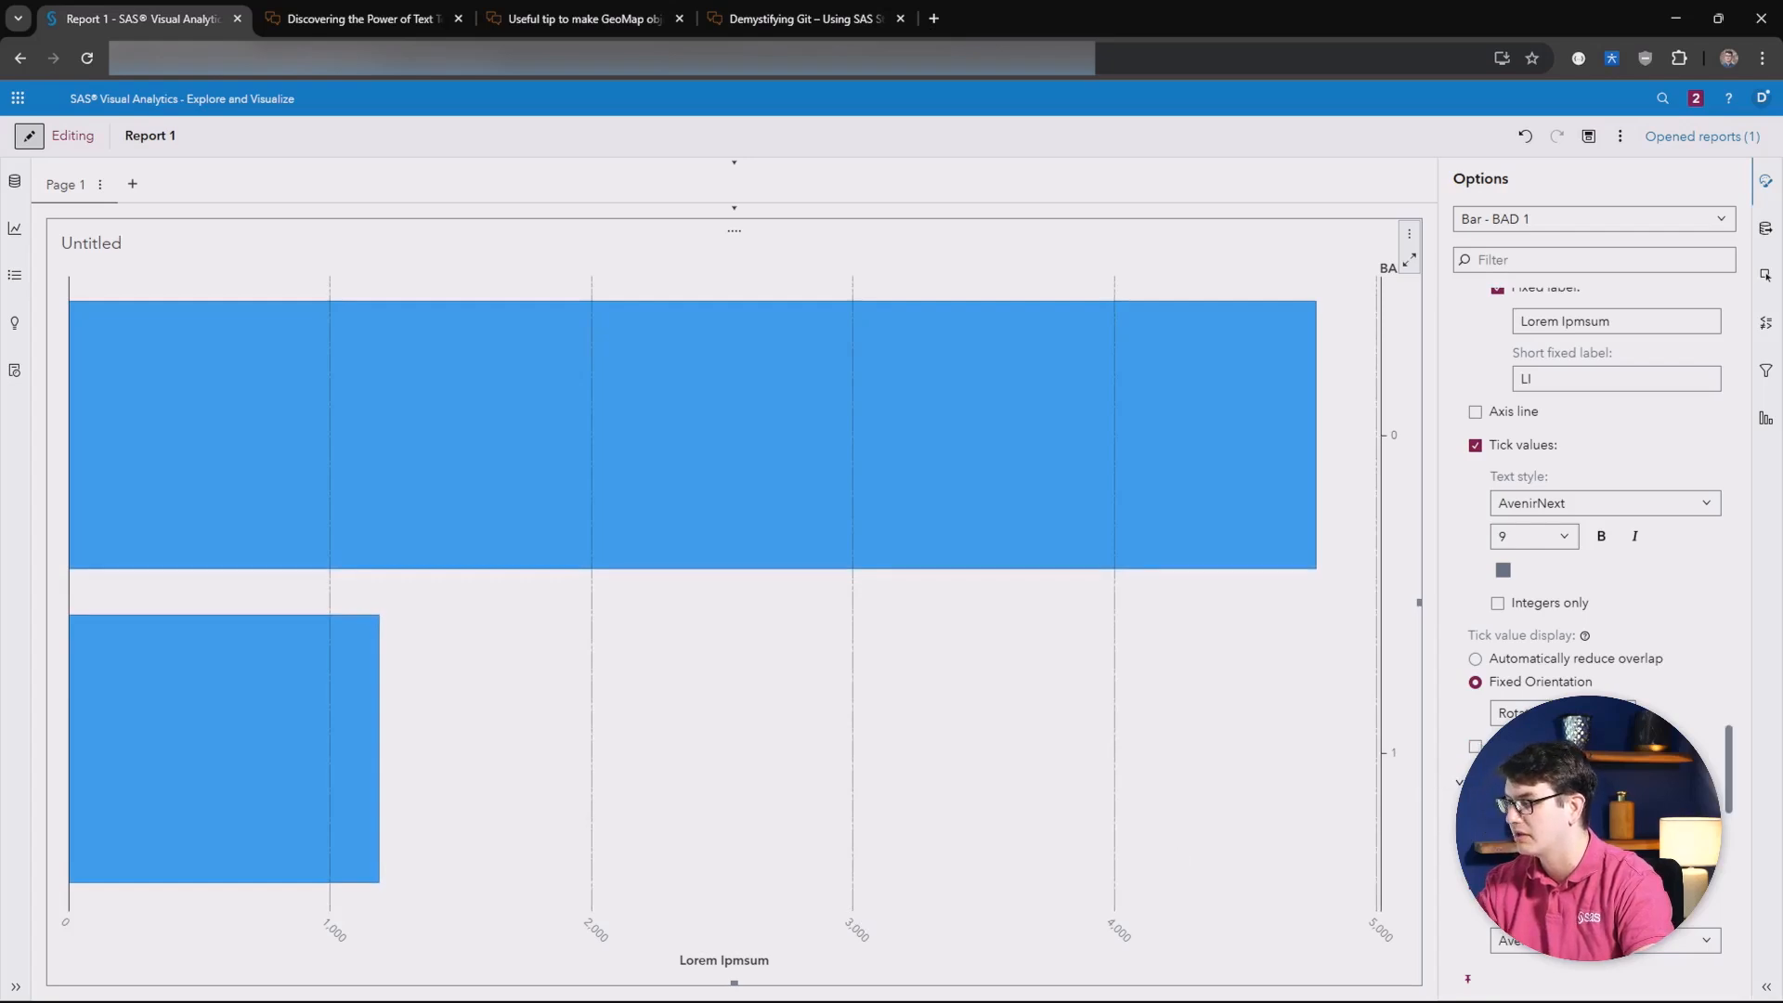
# Assign the REASON data item to the bar chart's Group role.
pyautogui.scroll(-2, 1593, 464)
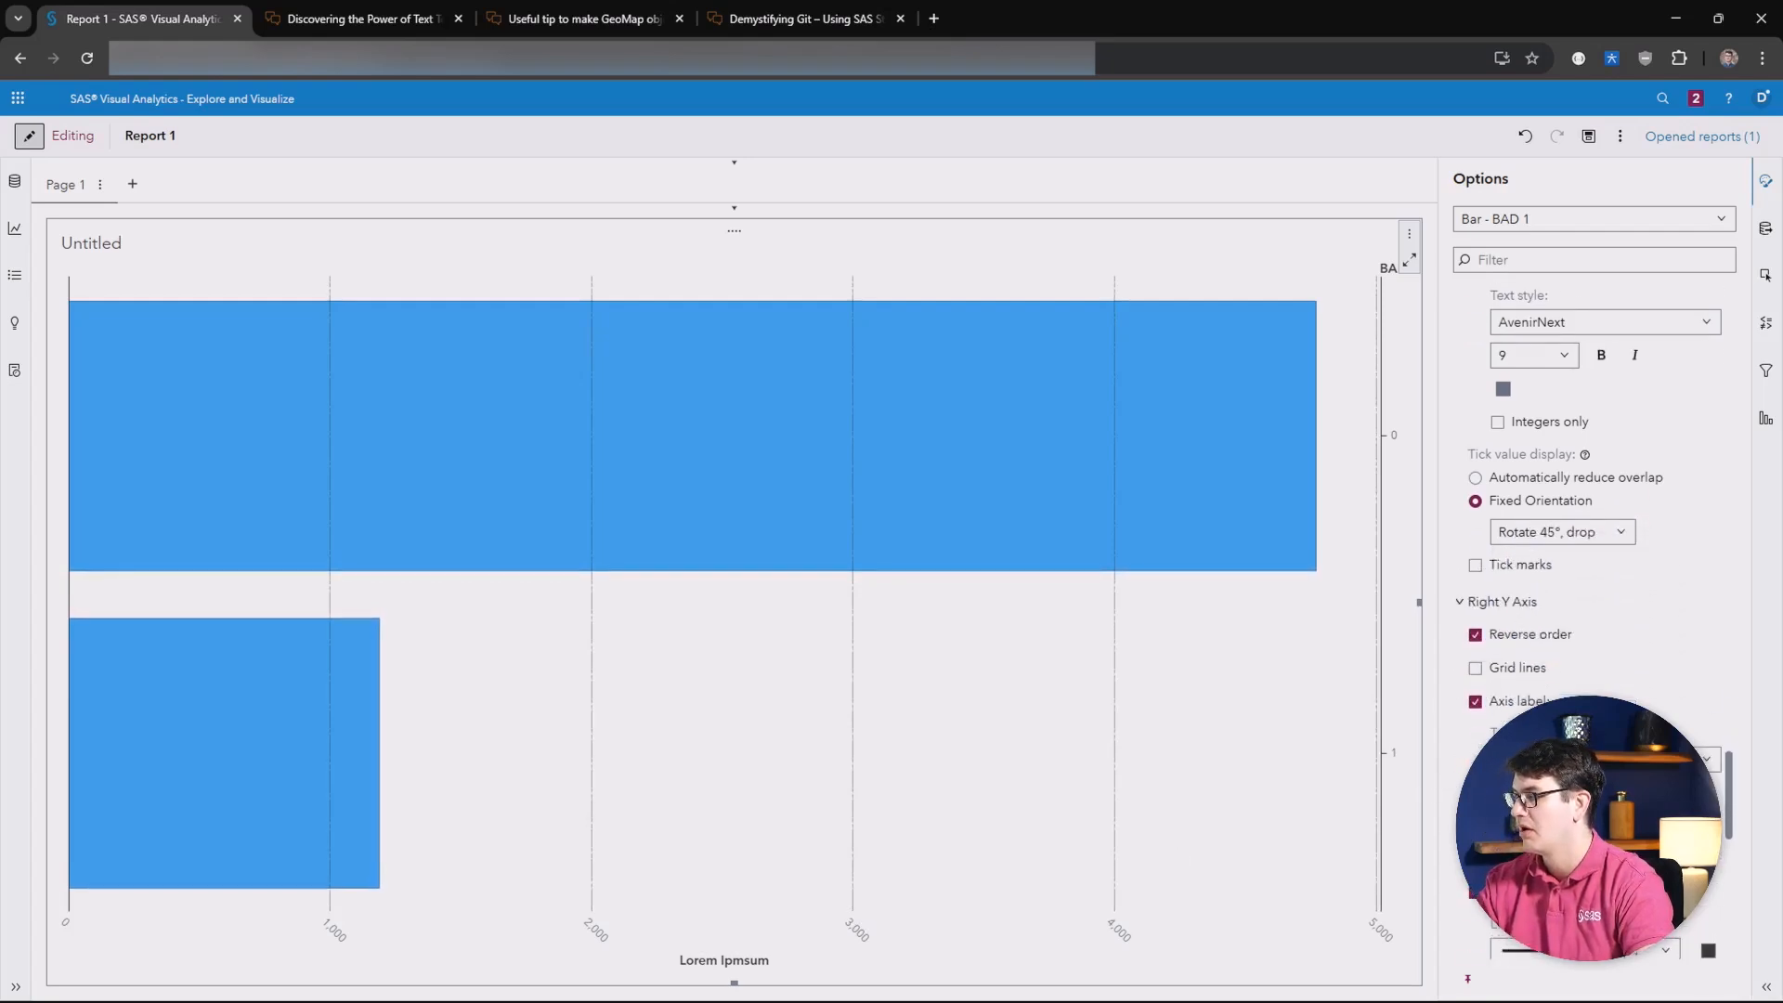
pyautogui.scroll(-3, 1593, 464)
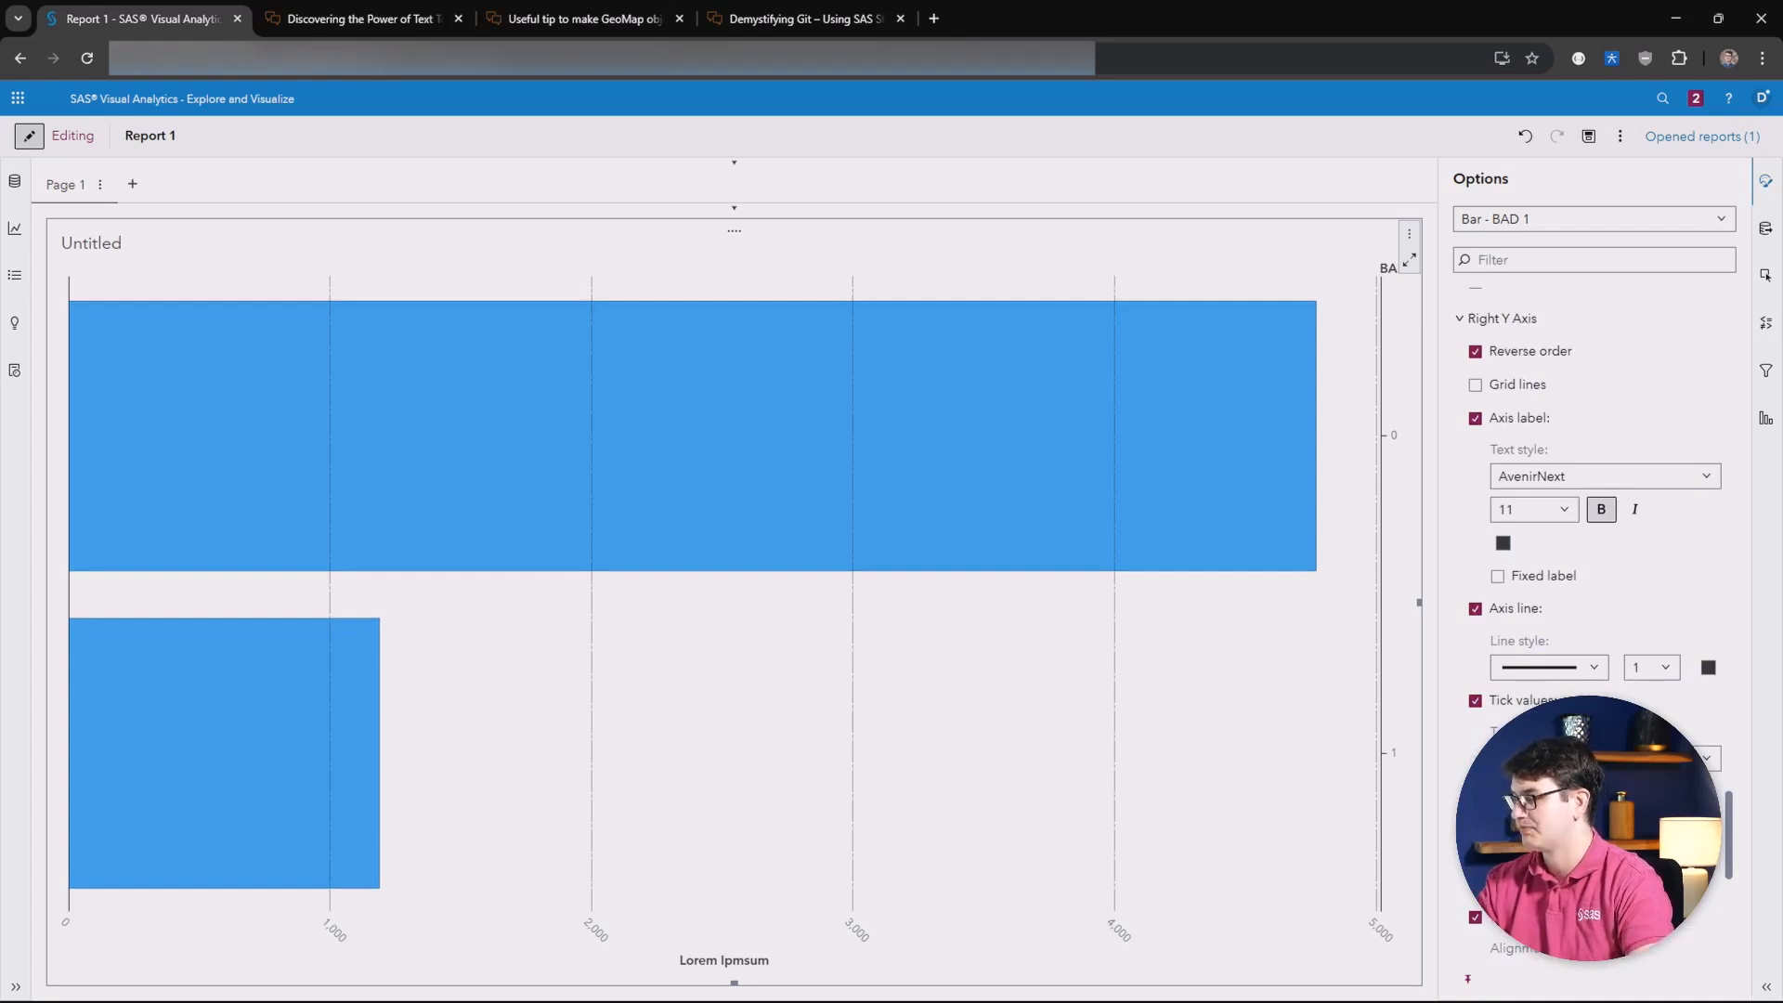
pyautogui.scroll(-2, 1593, 465)
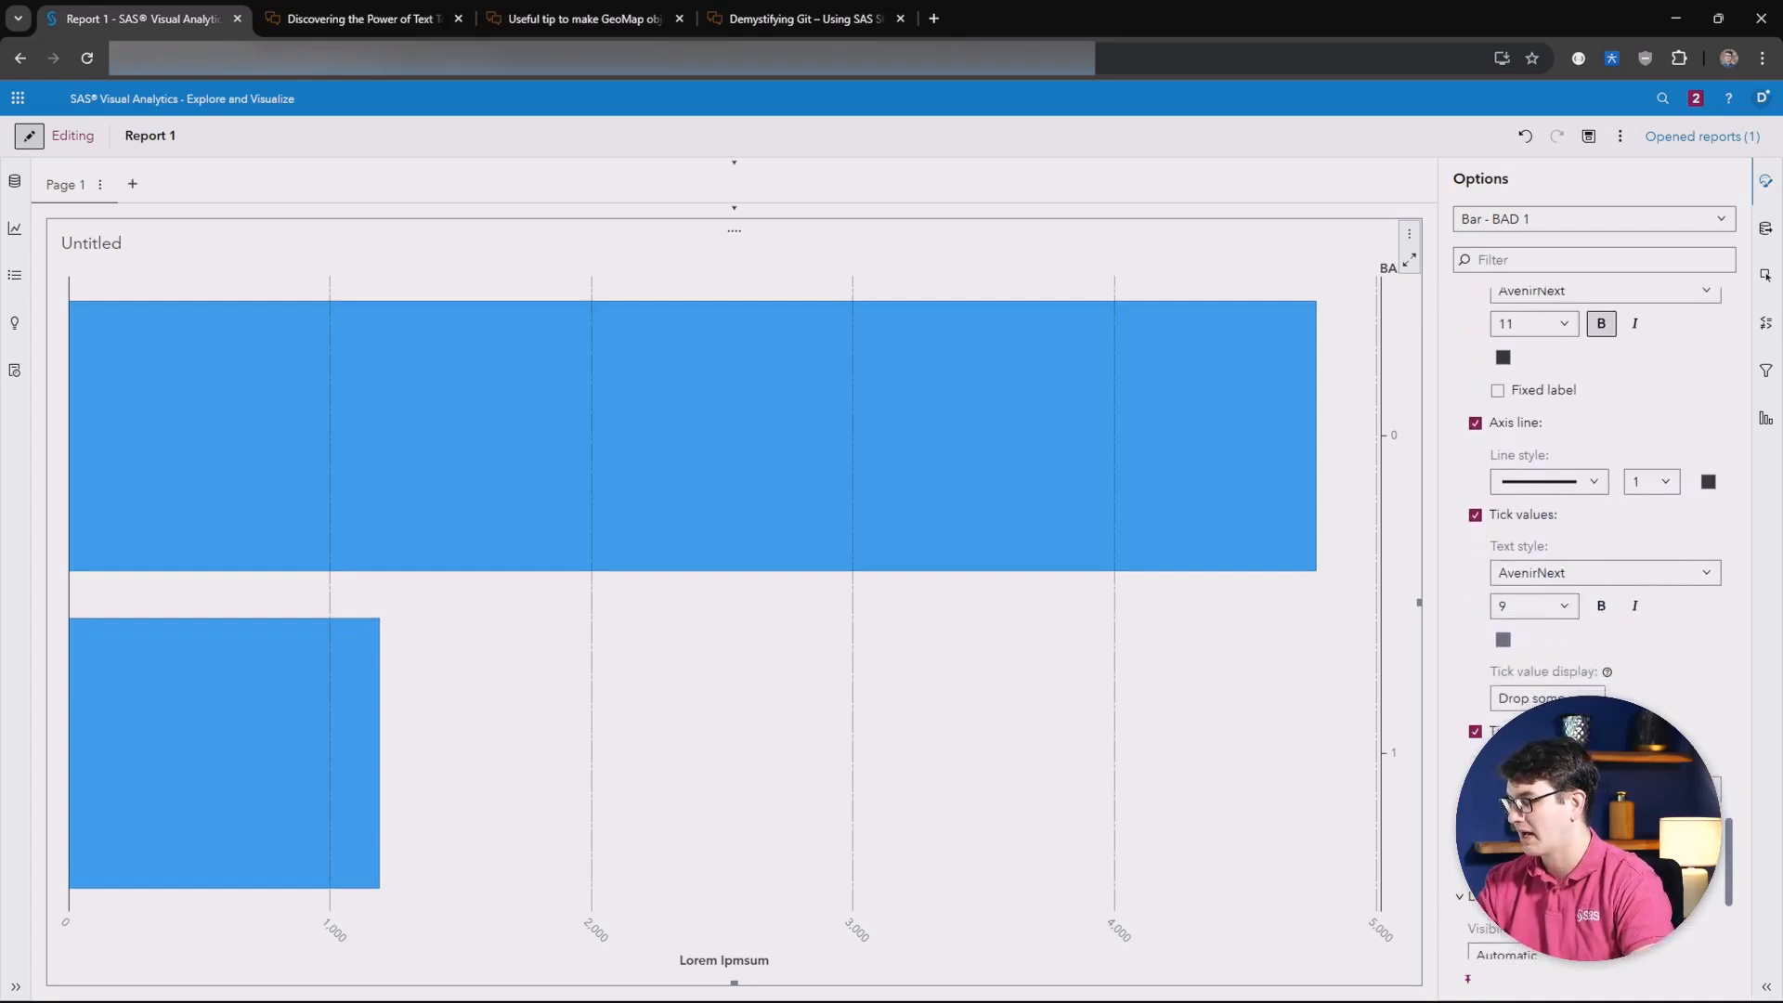
pyautogui.scroll(-3, 1593, 510)
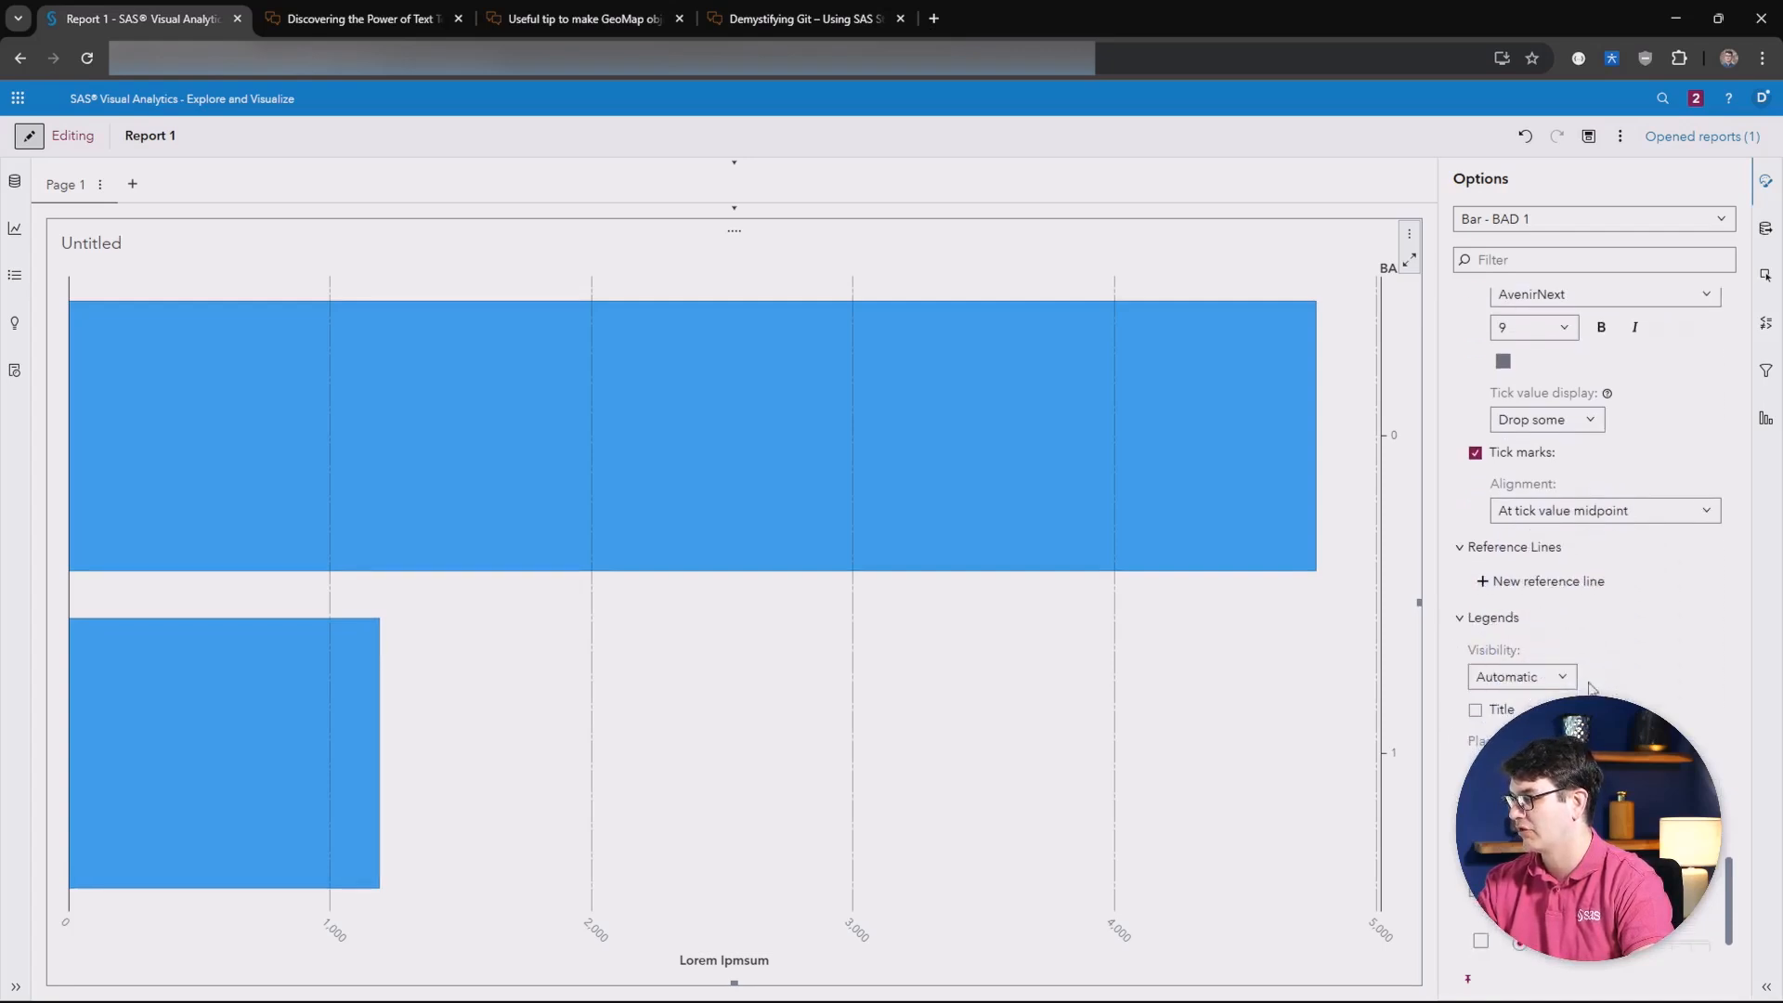
pyautogui.click(1767, 234)
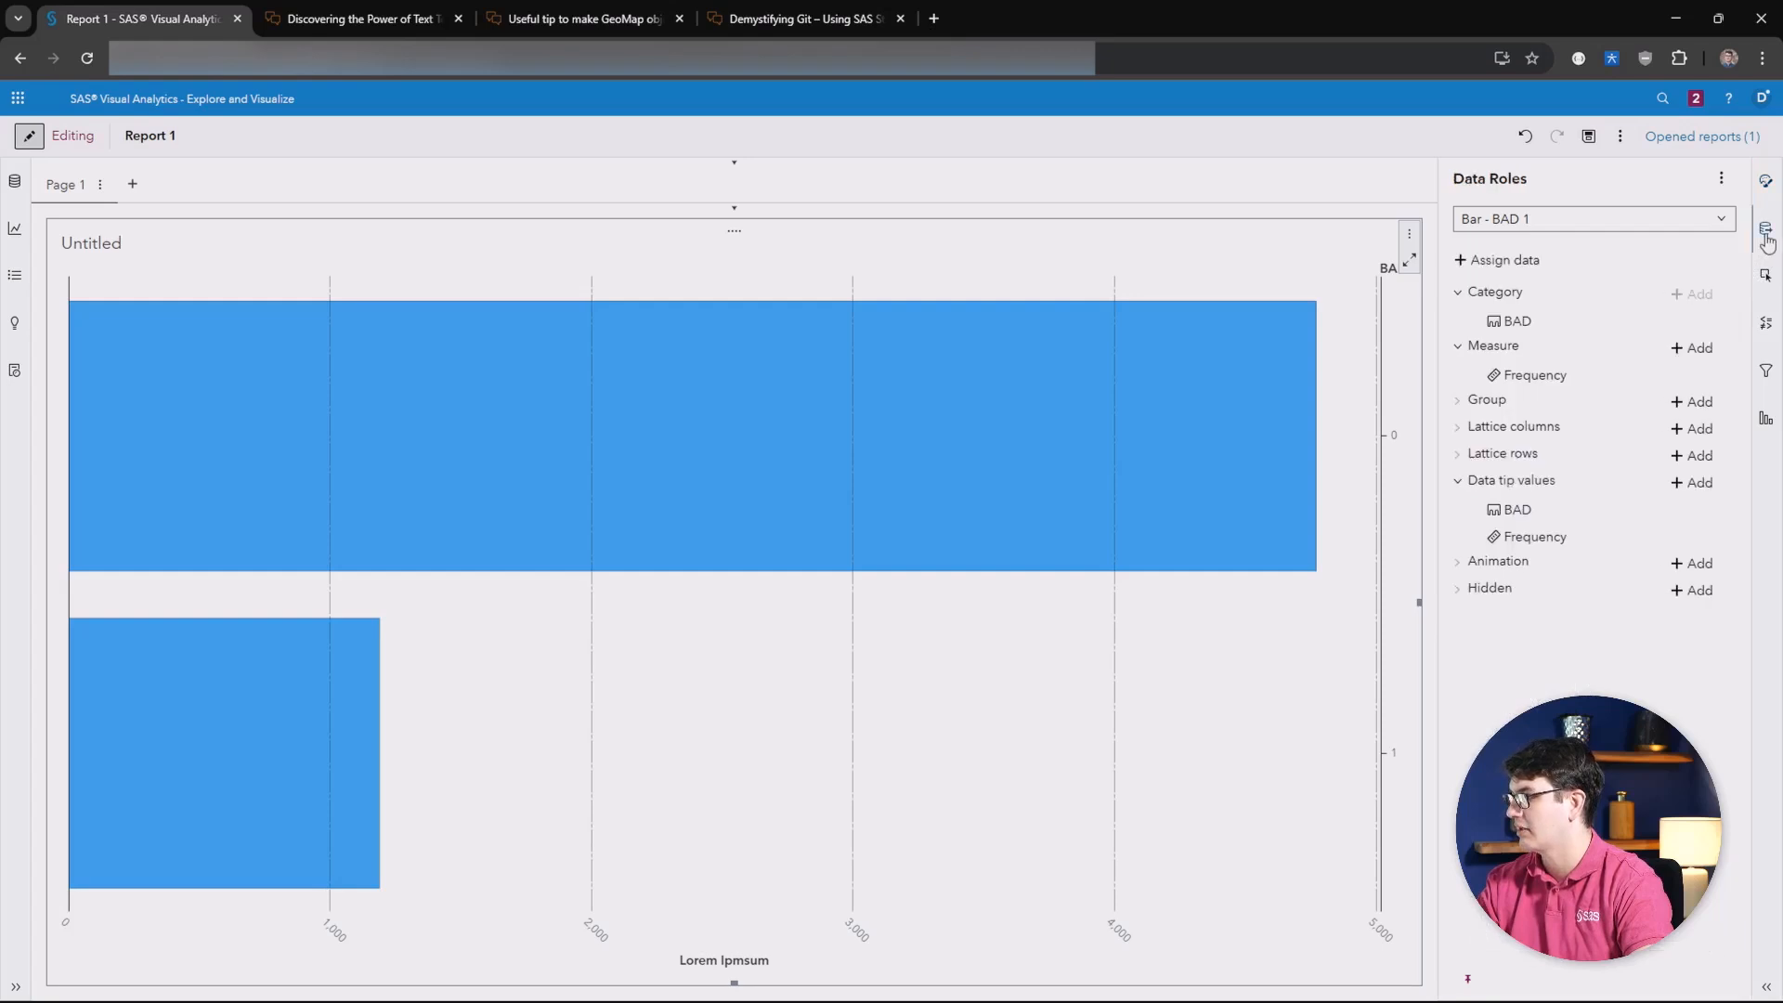
pyautogui.click(1696, 401)
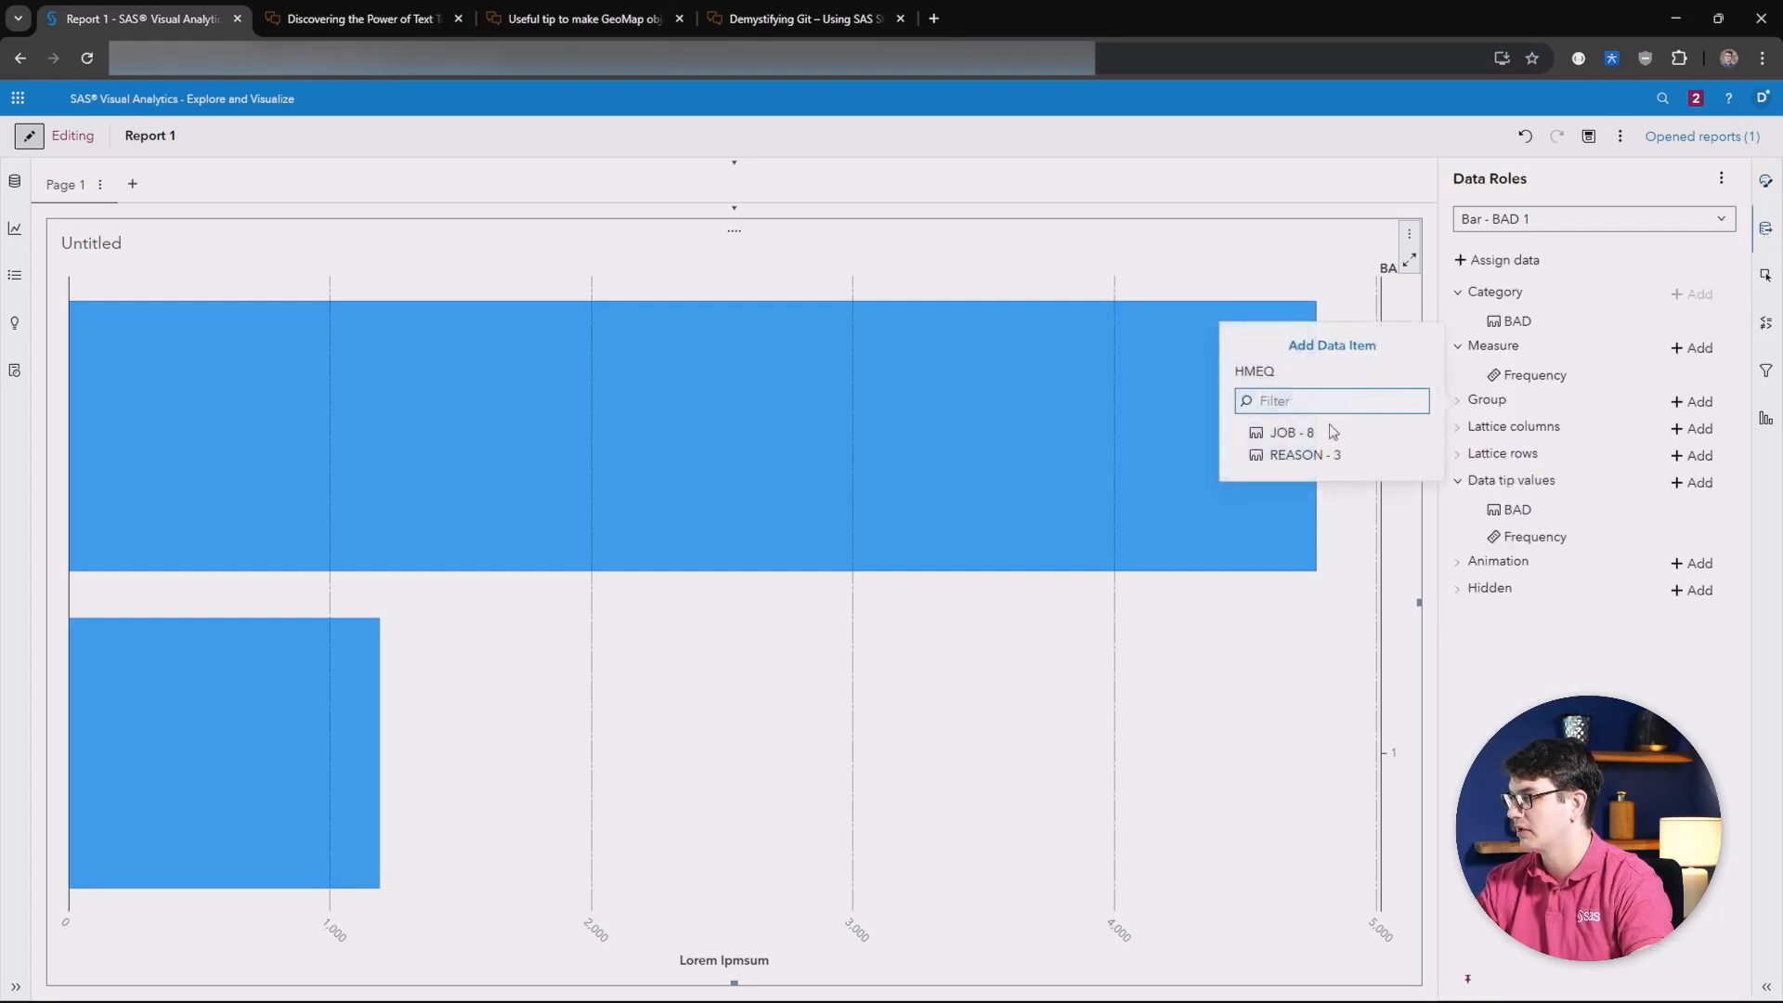
pyautogui.click(1304, 452)
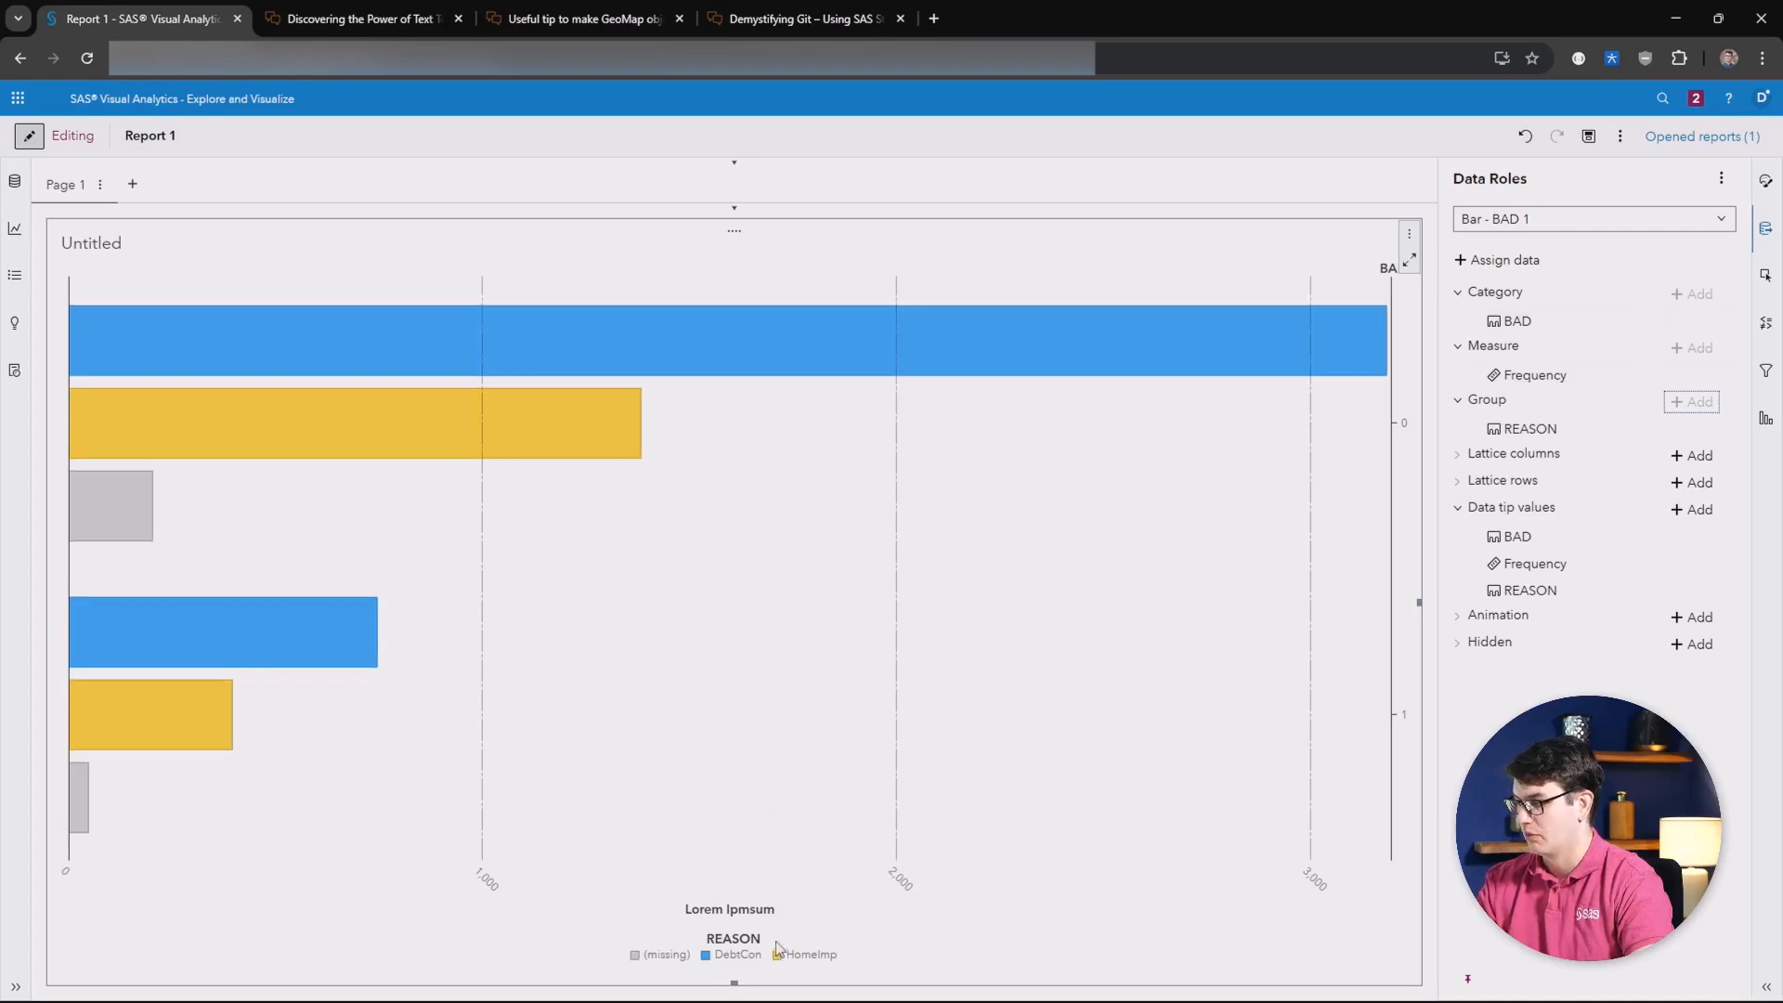
# Enable the legend title with the text "This is what you get" and colour it magenta.
pyautogui.click(1766, 181)
pyautogui.scroll(-10, 1579, 576)
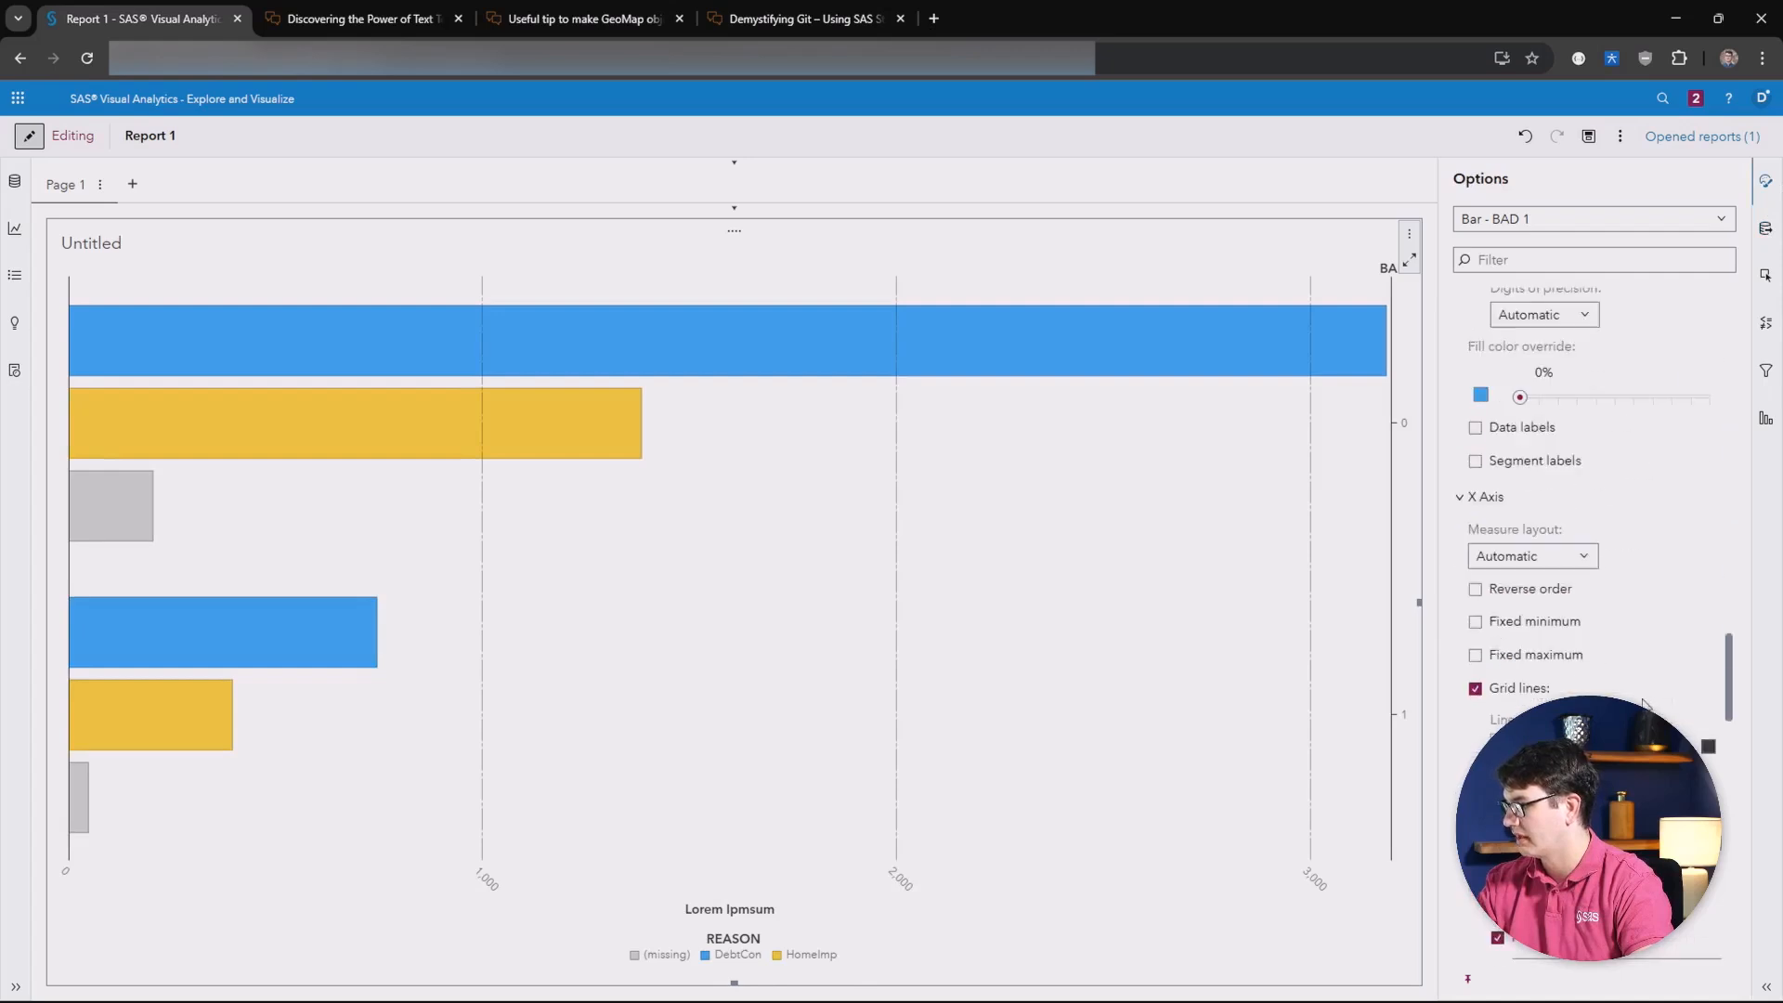
pyautogui.scroll(-5, 1643, 704)
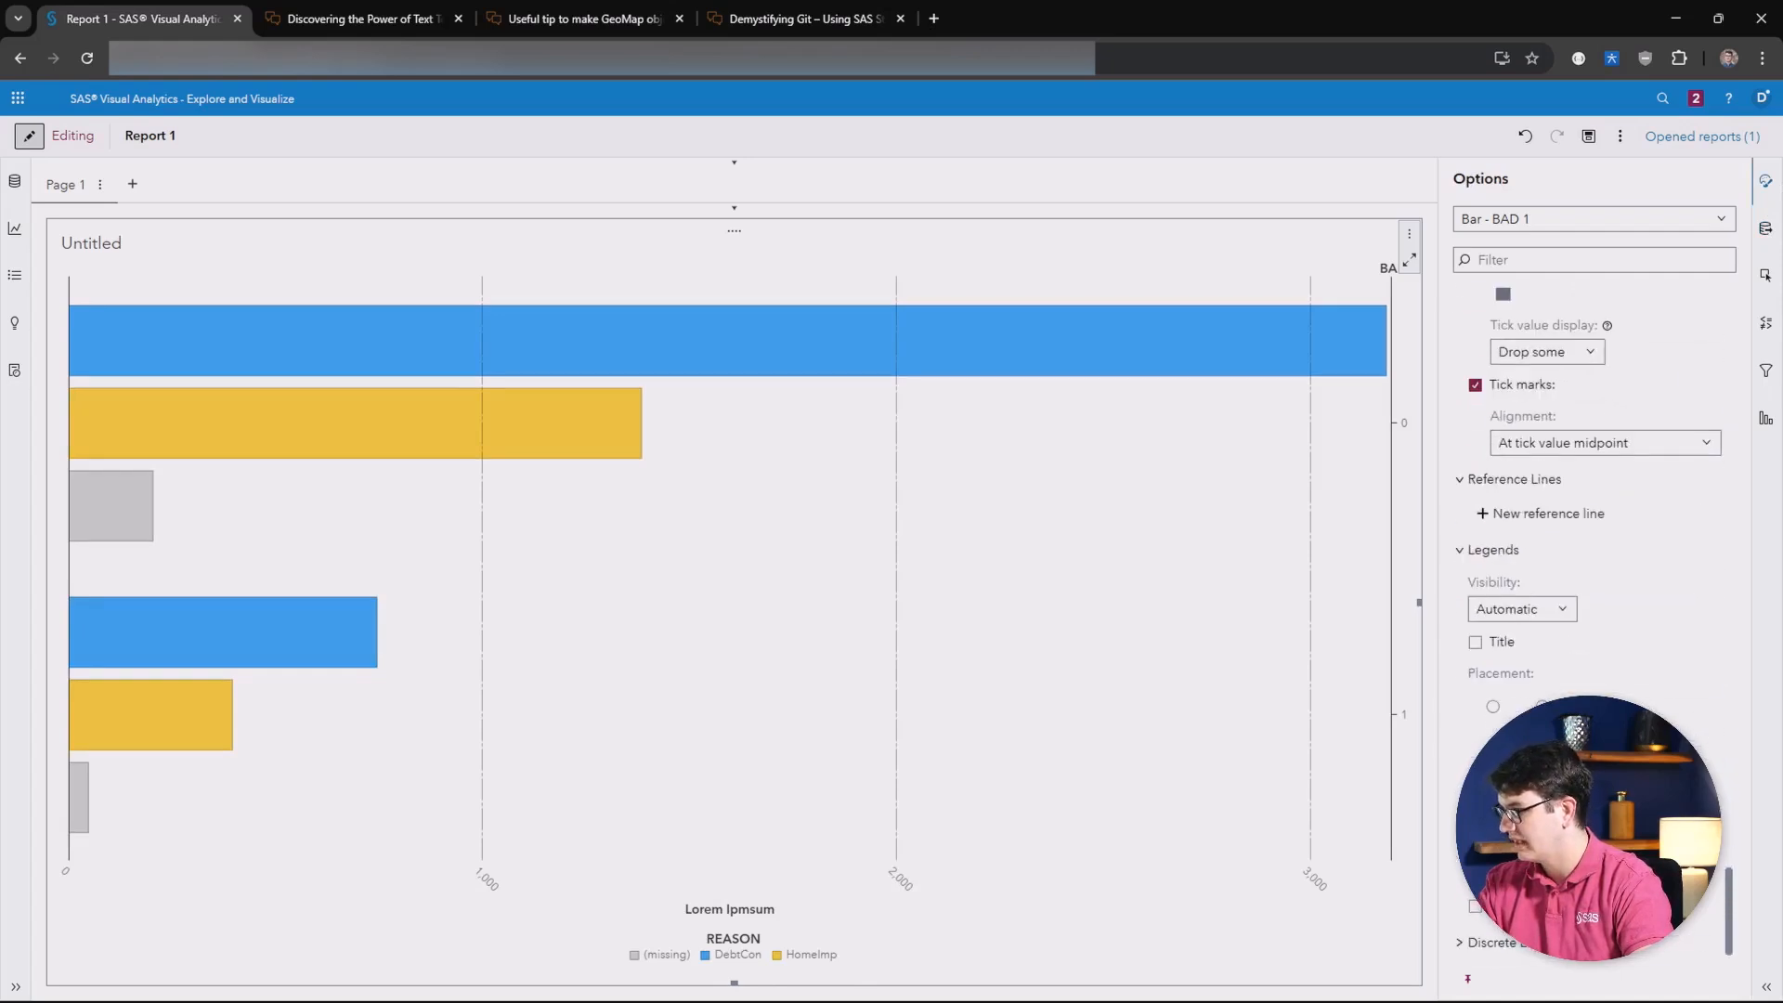
pyautogui.click(1490, 648)
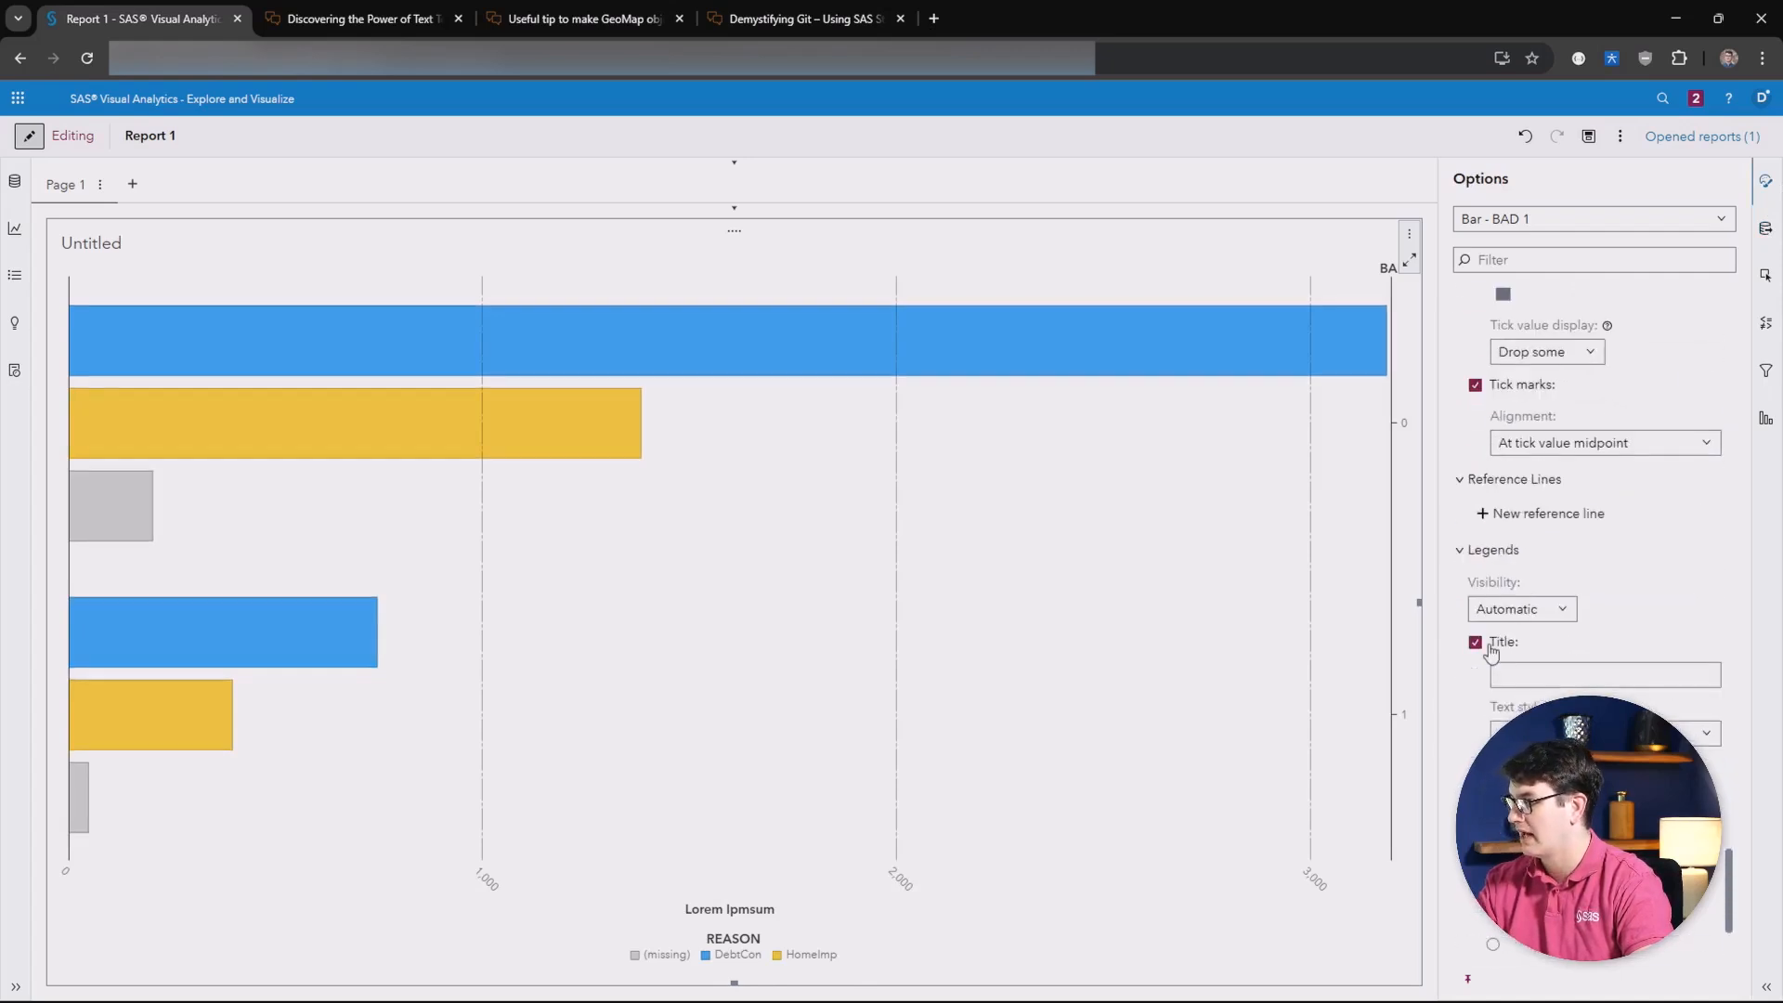
pyautogui.click(1570, 663)
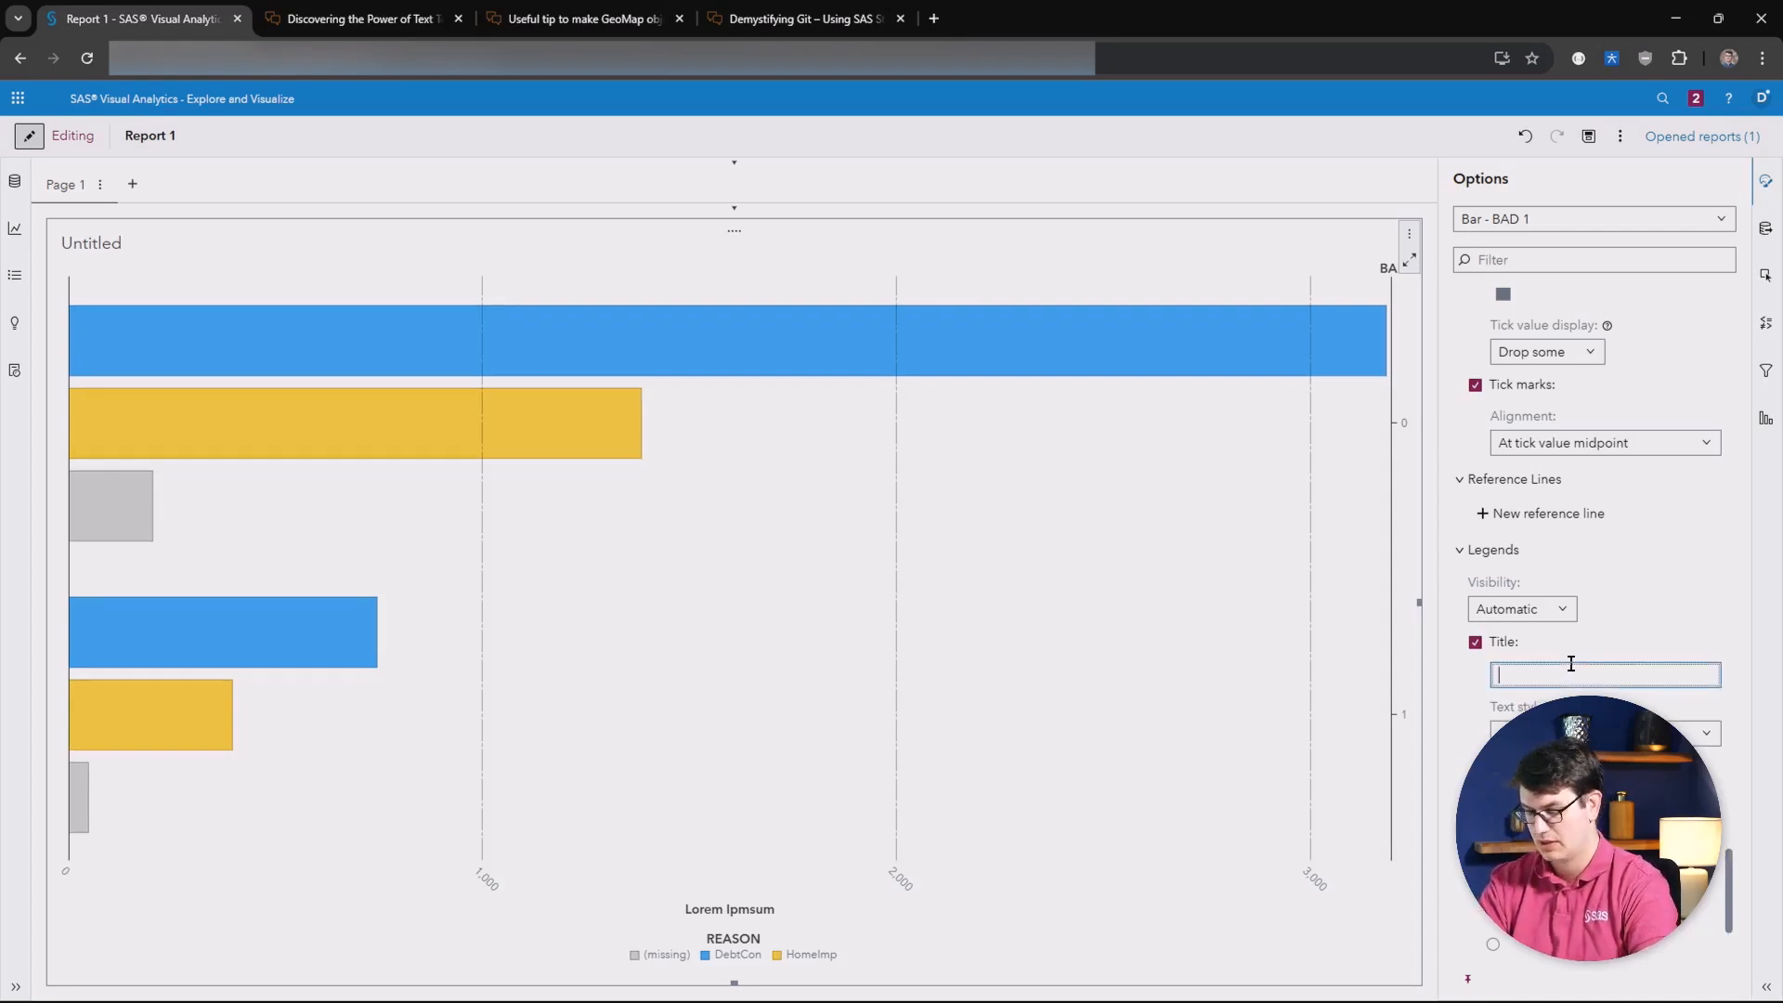
pyautogui.write('This is what ')
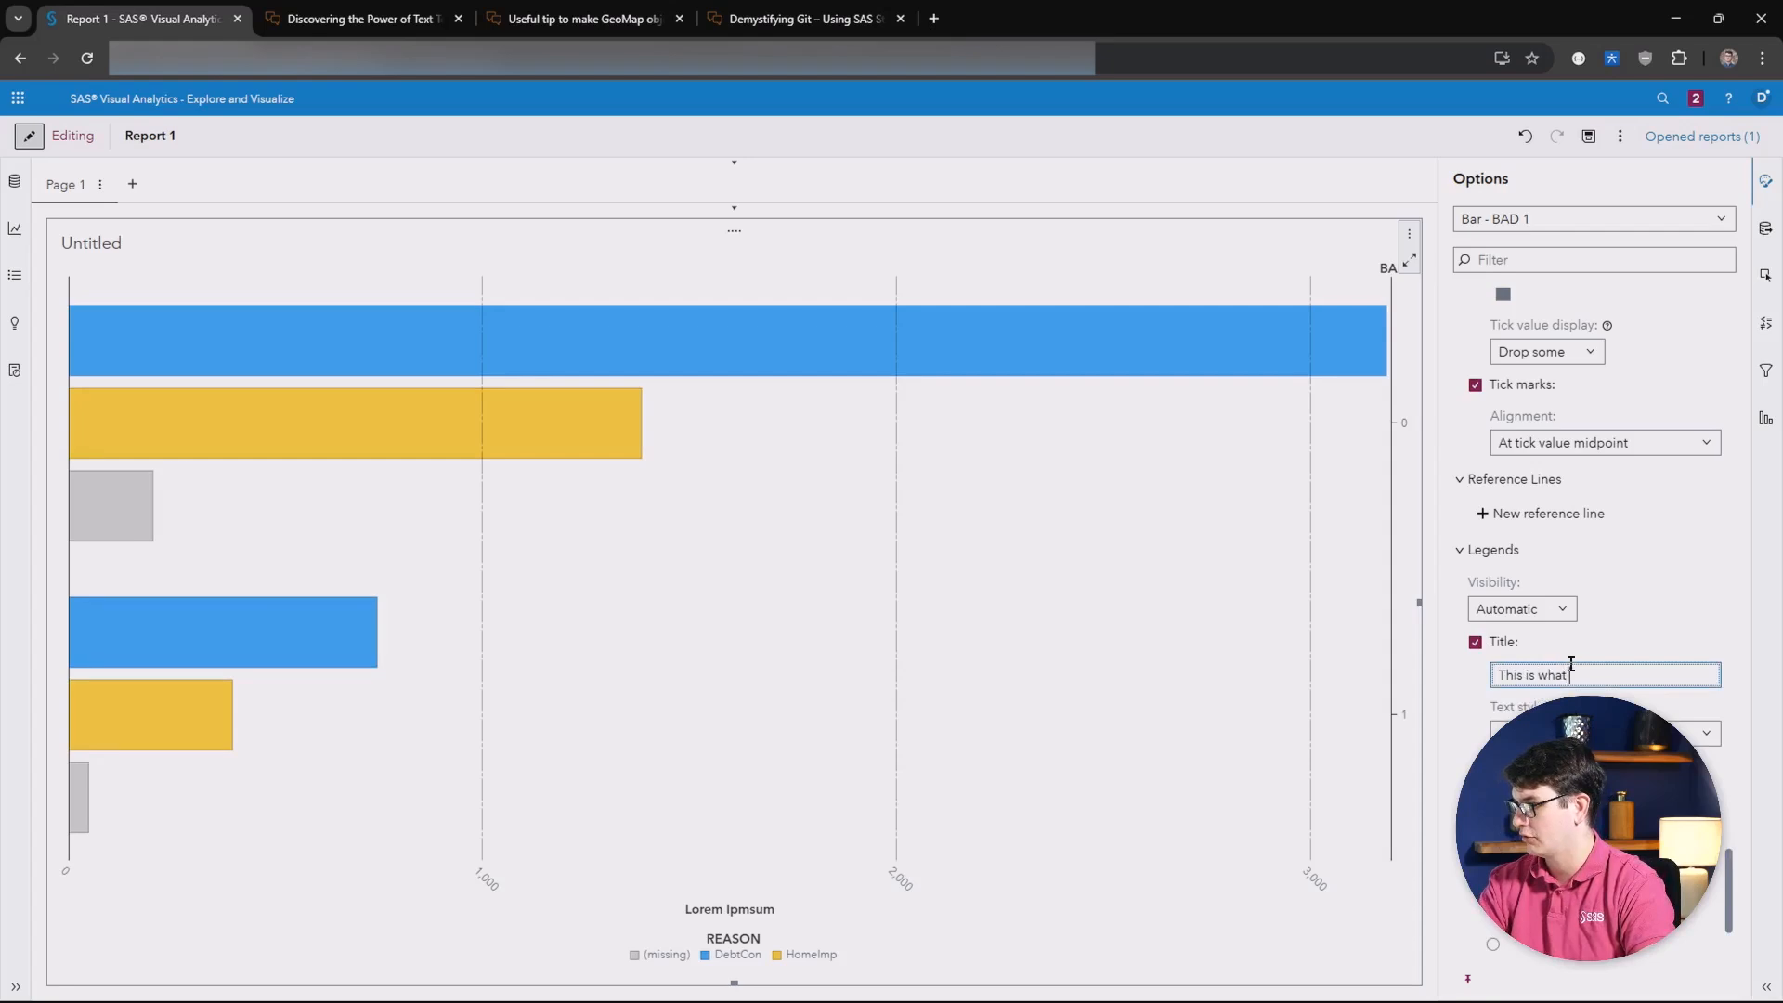
pyautogui.write('you get')
pyautogui.press('Tab')
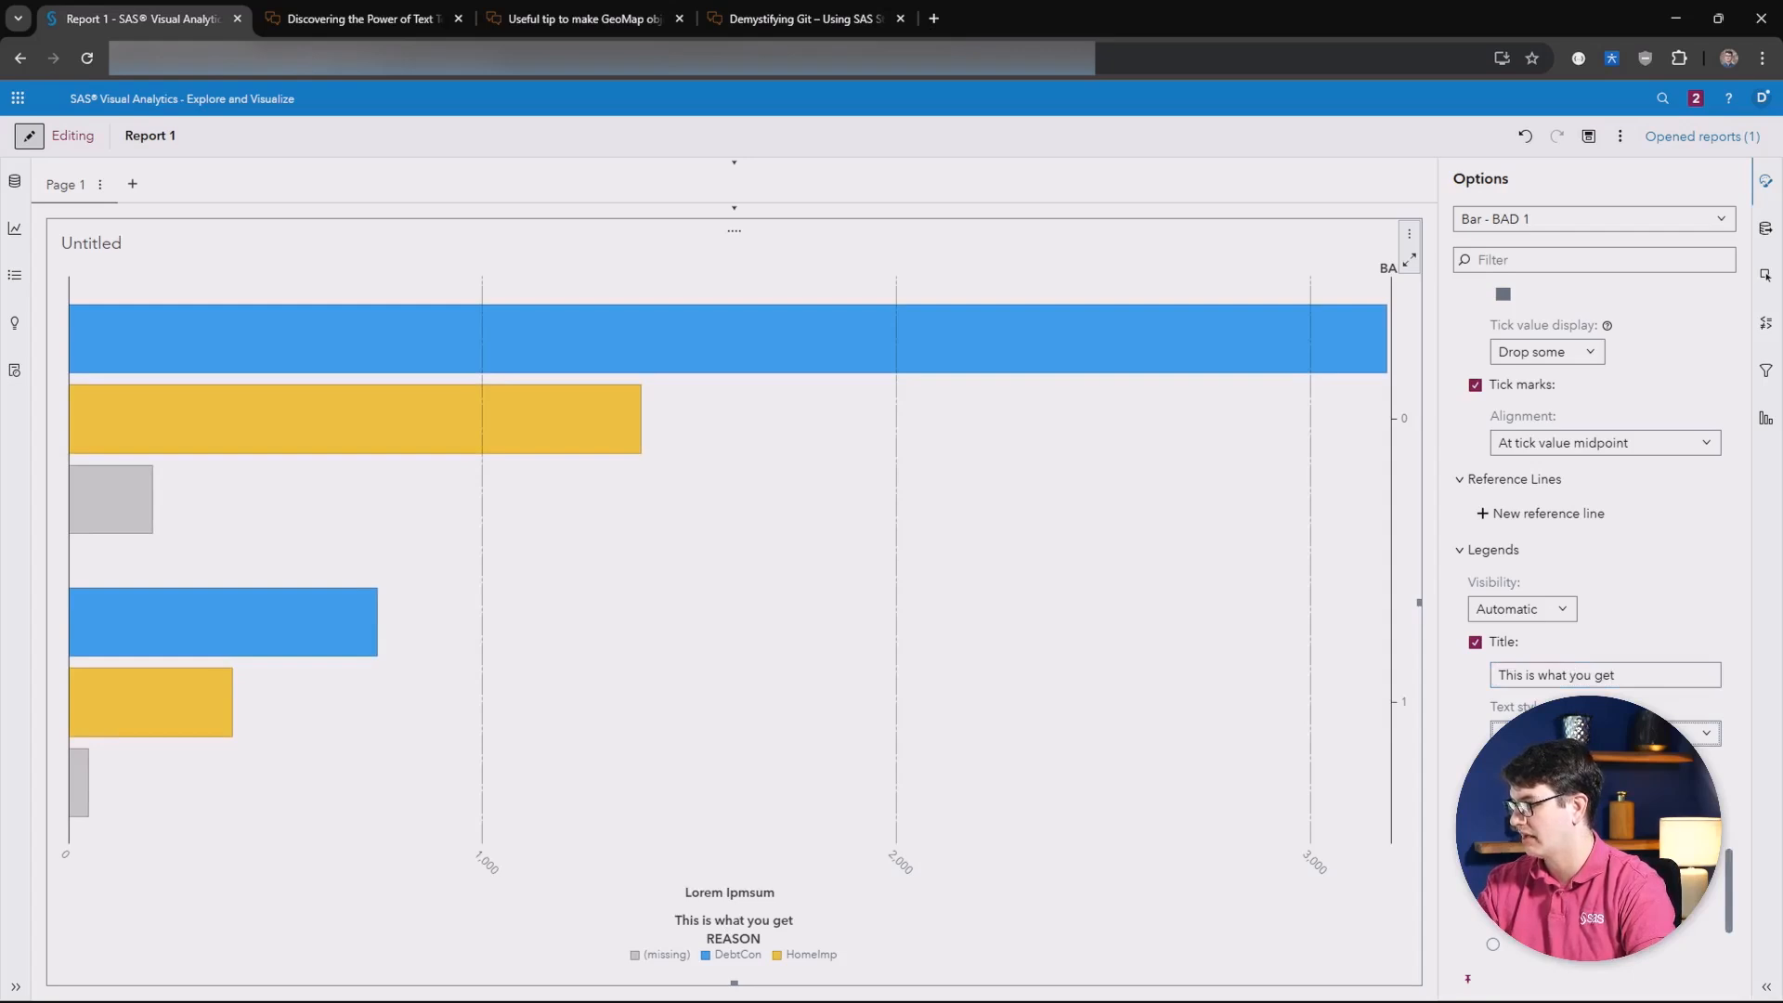
pyautogui.click(1503, 799)
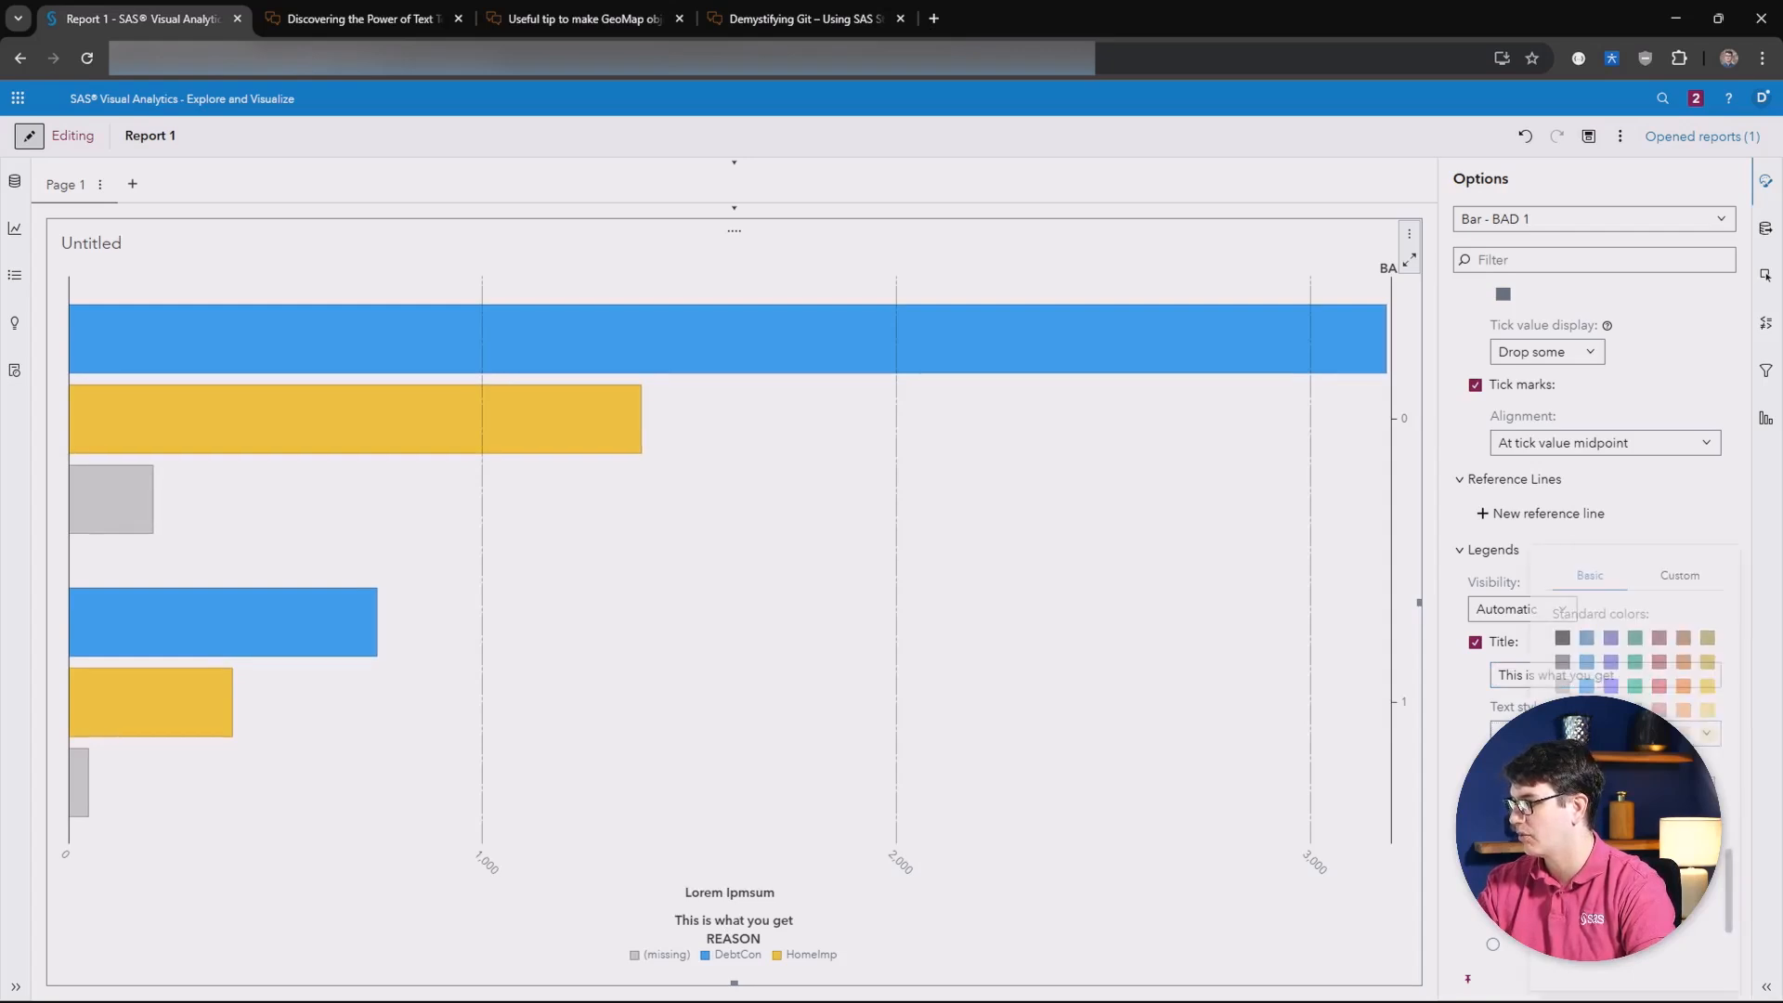
pyautogui.click(1611, 794)
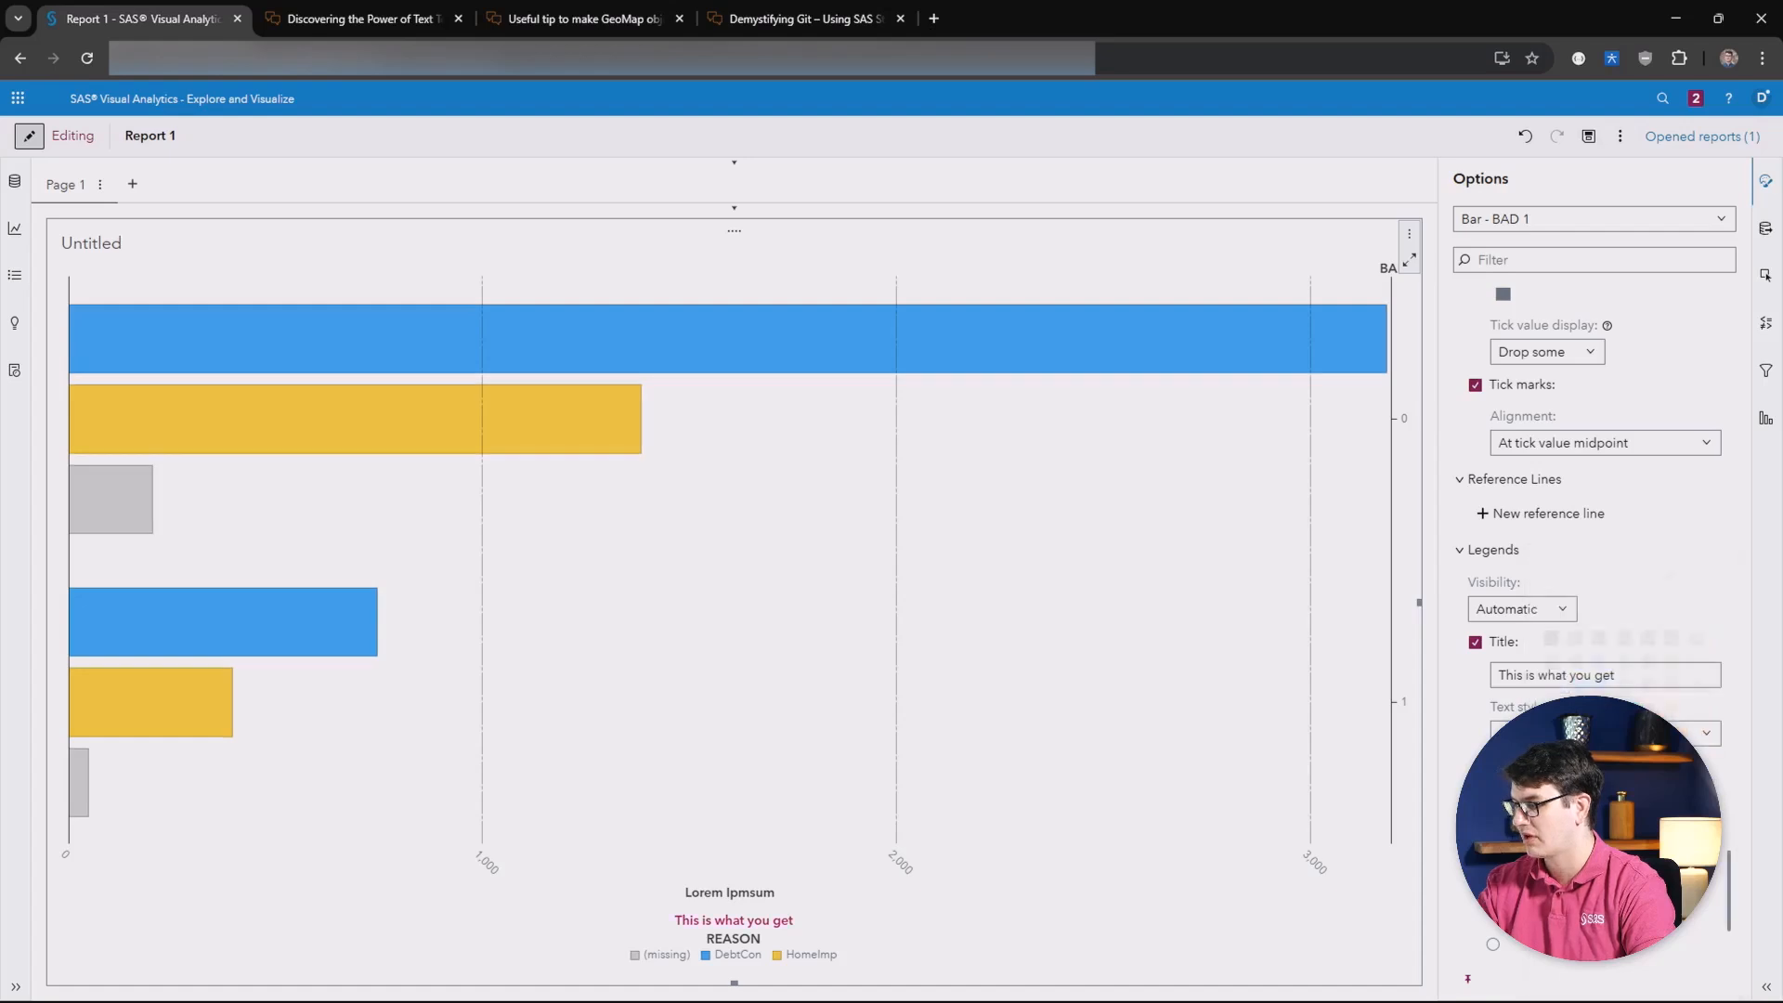
# Check the visibility choices for the bar chart's legend and keep Automatic selected.
pyautogui.click(1534, 615)
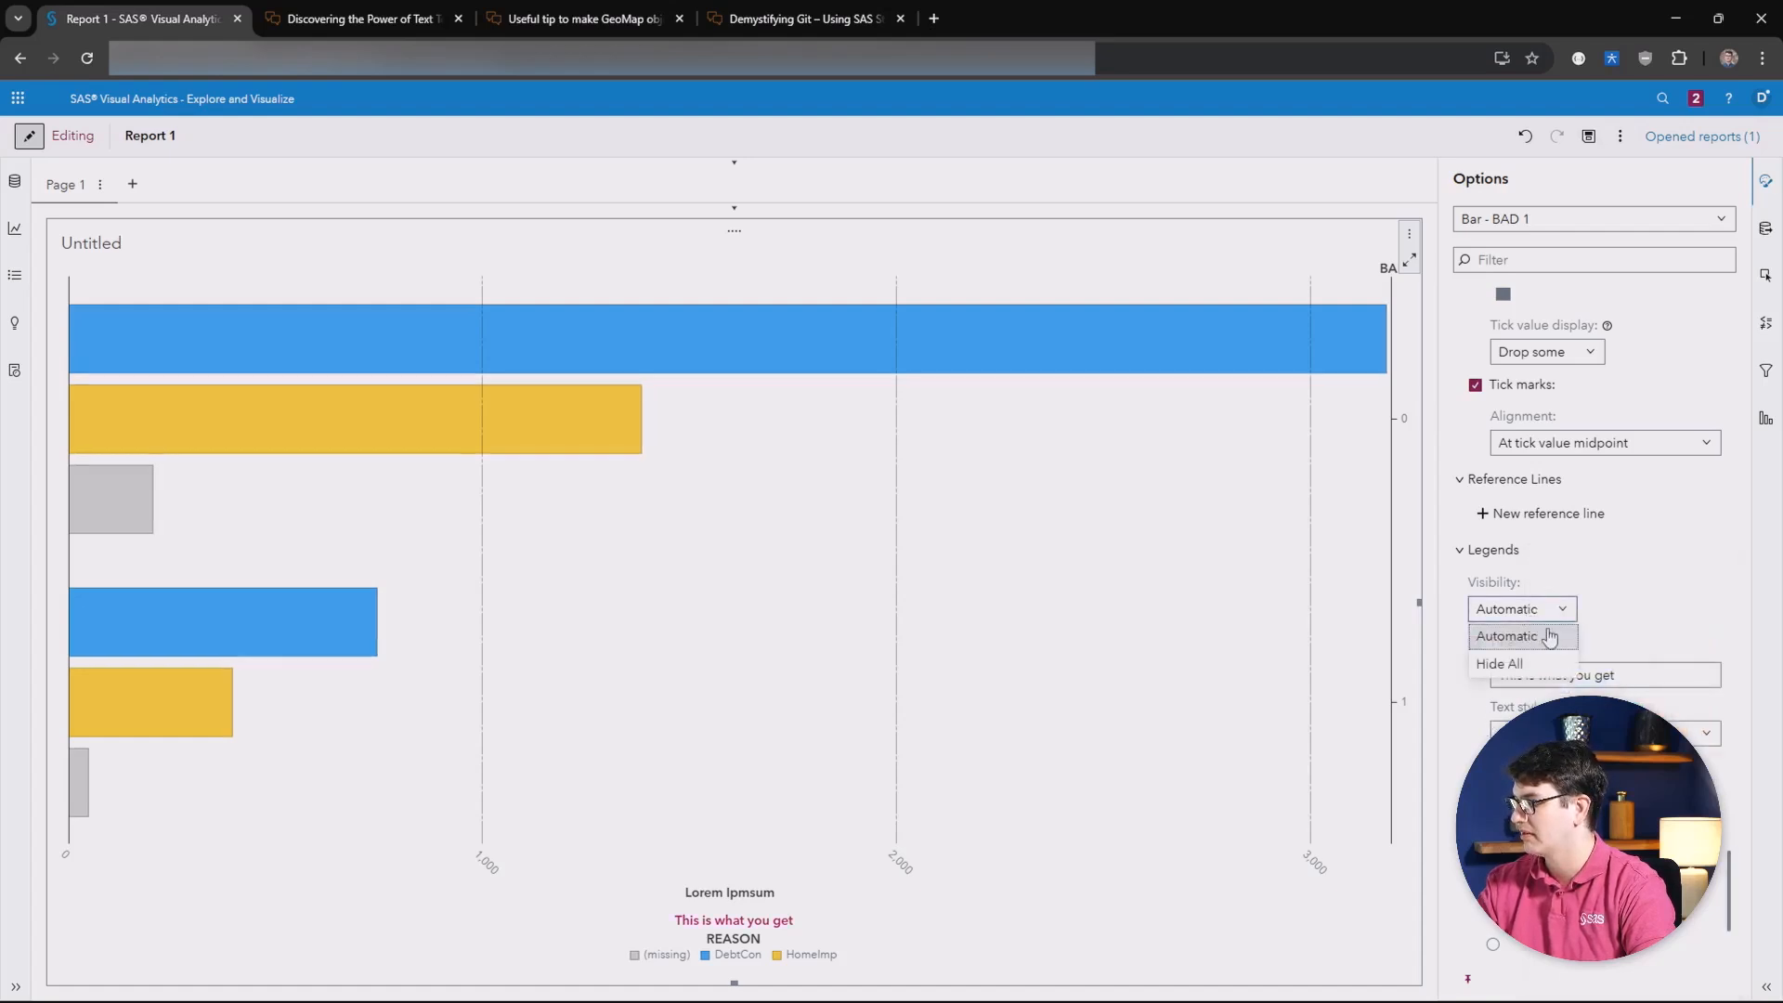
pyautogui.click(1548, 638)
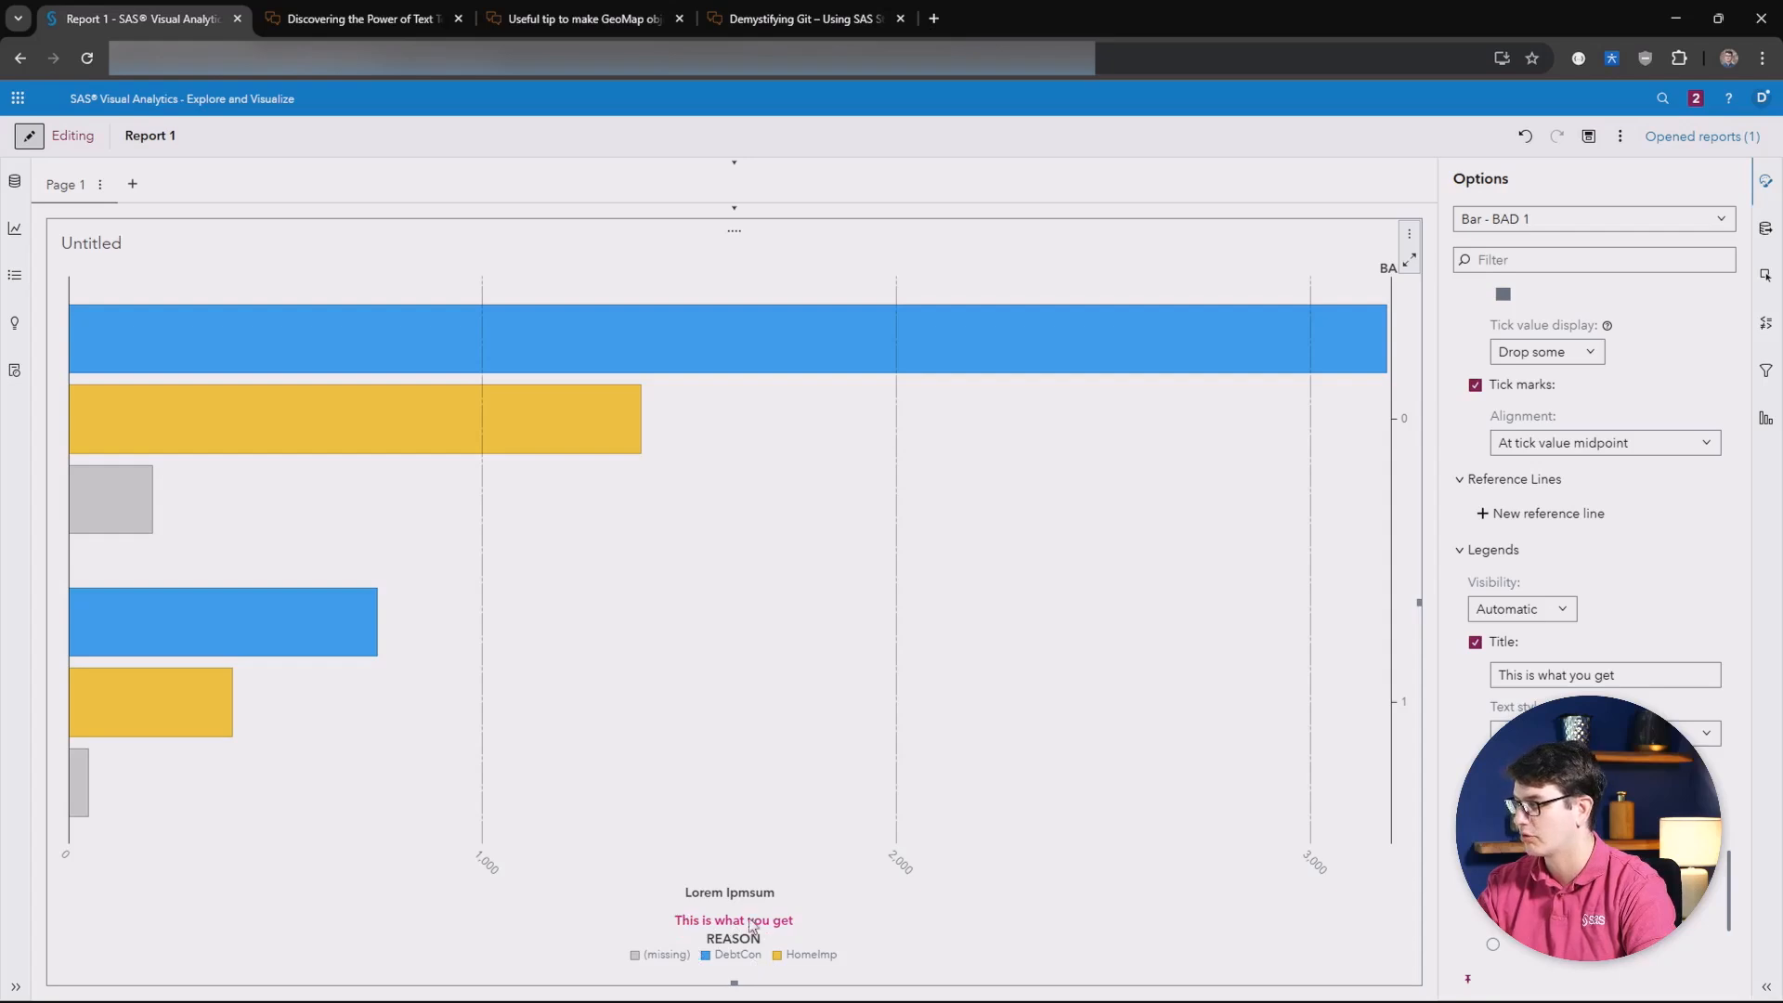
pyautogui.scroll(-2, 1595, 558)
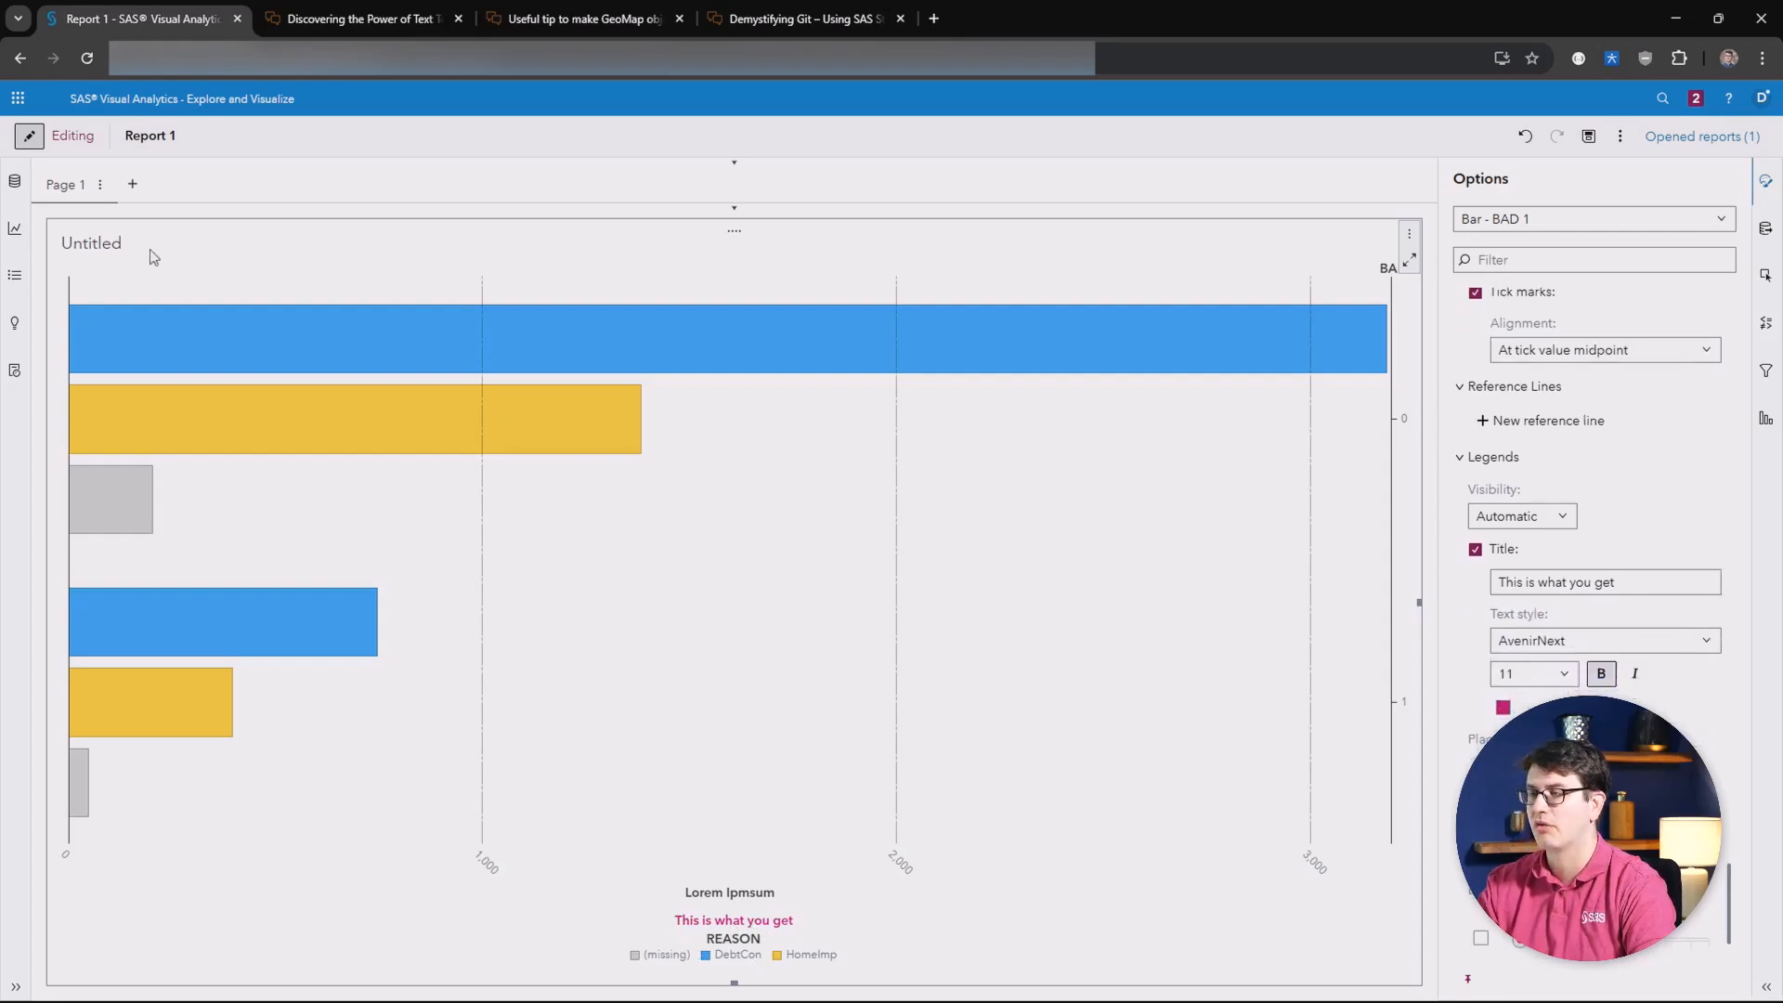
# Find the line chart object by filtering for "line" and place it on a new report page.
pyautogui.click(15, 229)
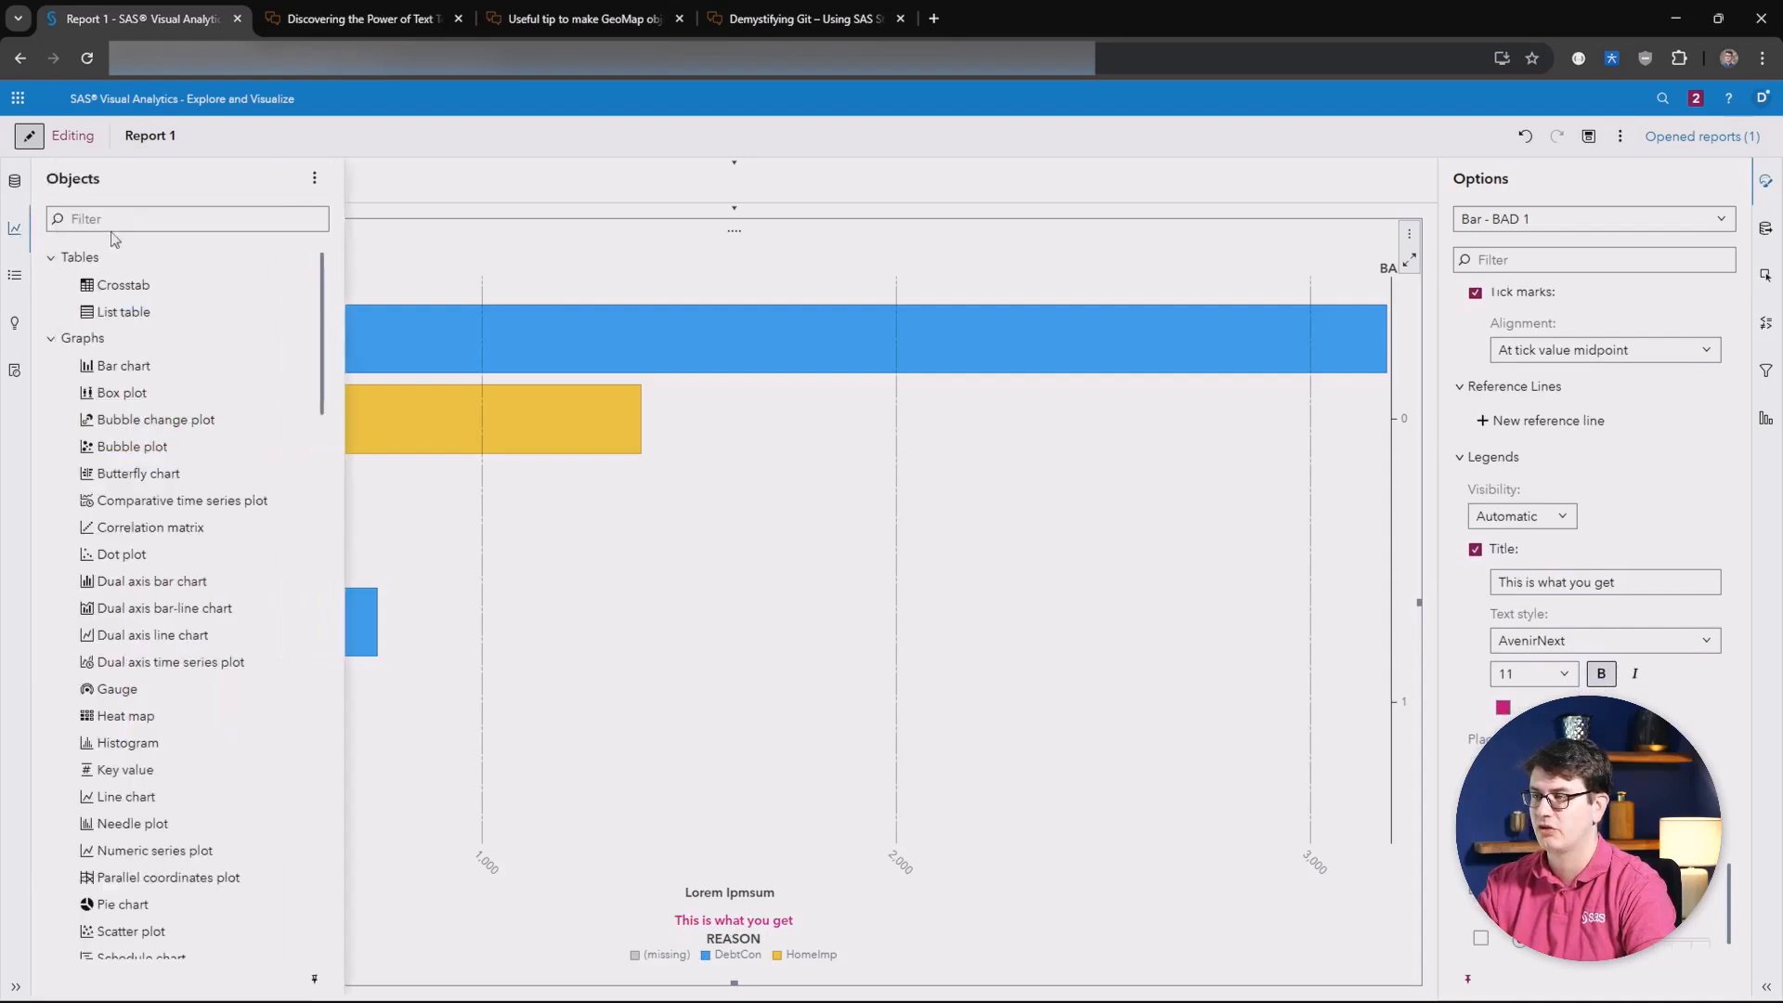
pyautogui.write('line')
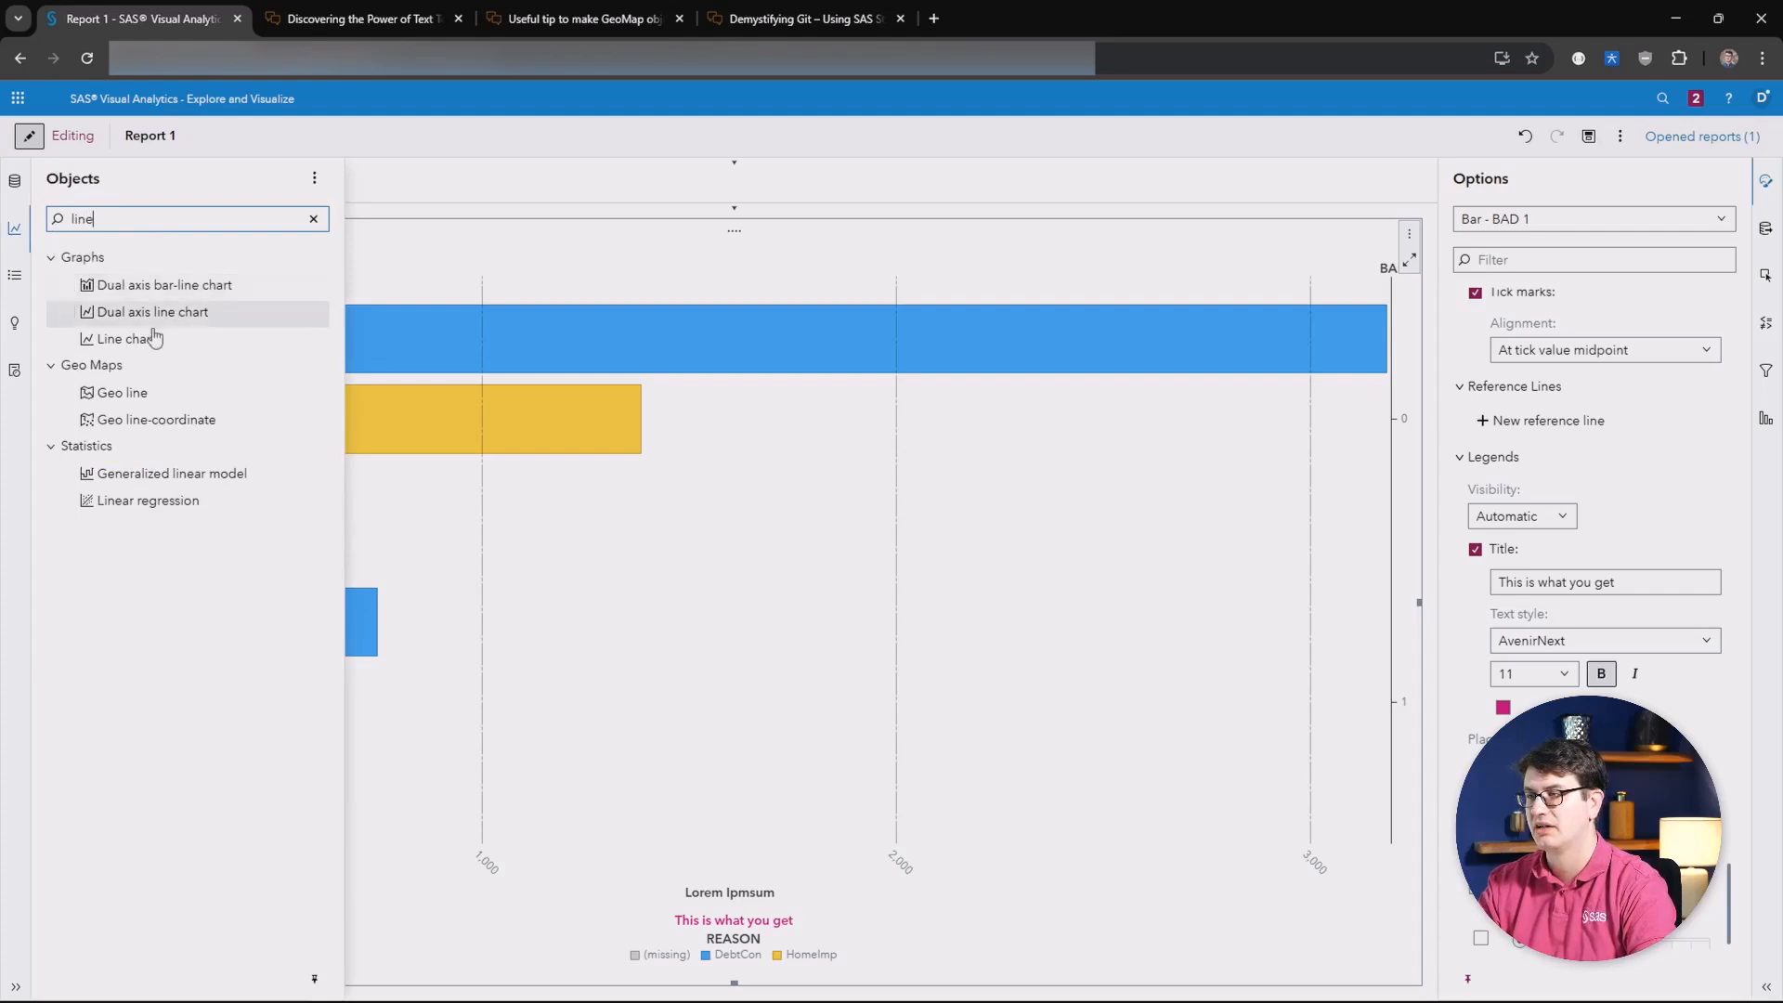
pyautogui.moveTo(148, 338); pyautogui.dragTo(132, 184)
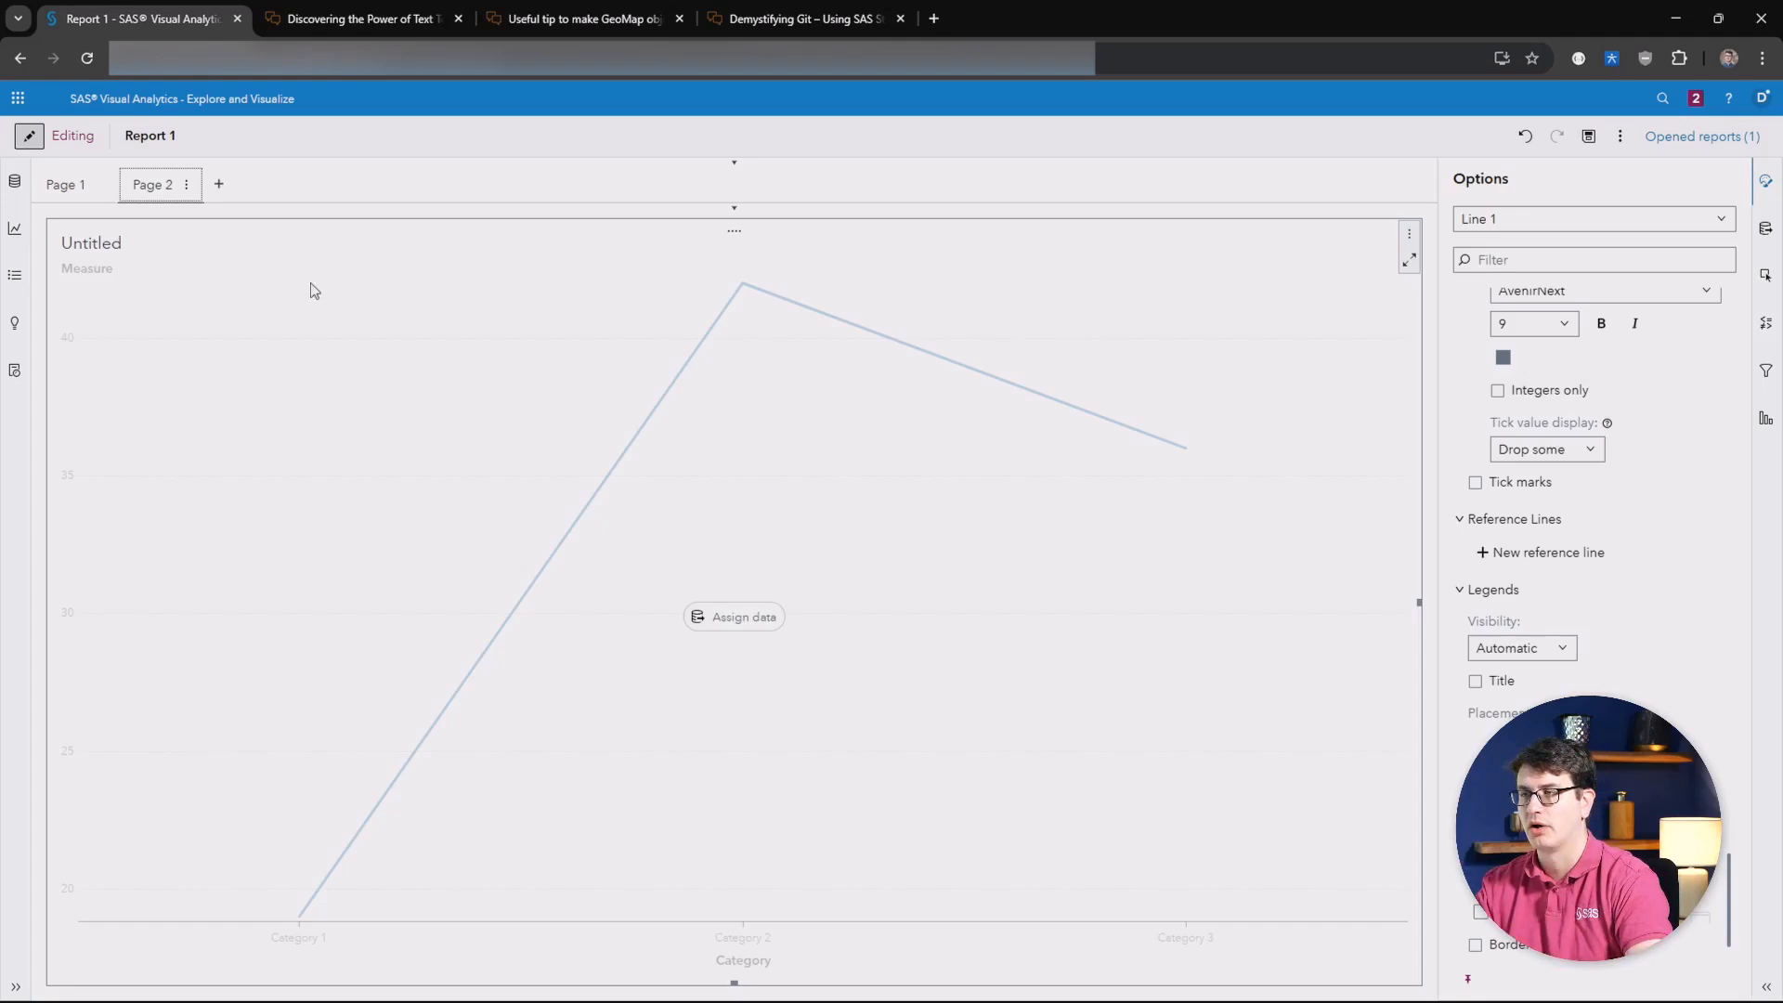
# Add a third page to the report and place a decision tree object on it, filtering the objects by "deci".
pyautogui.click(219, 185)
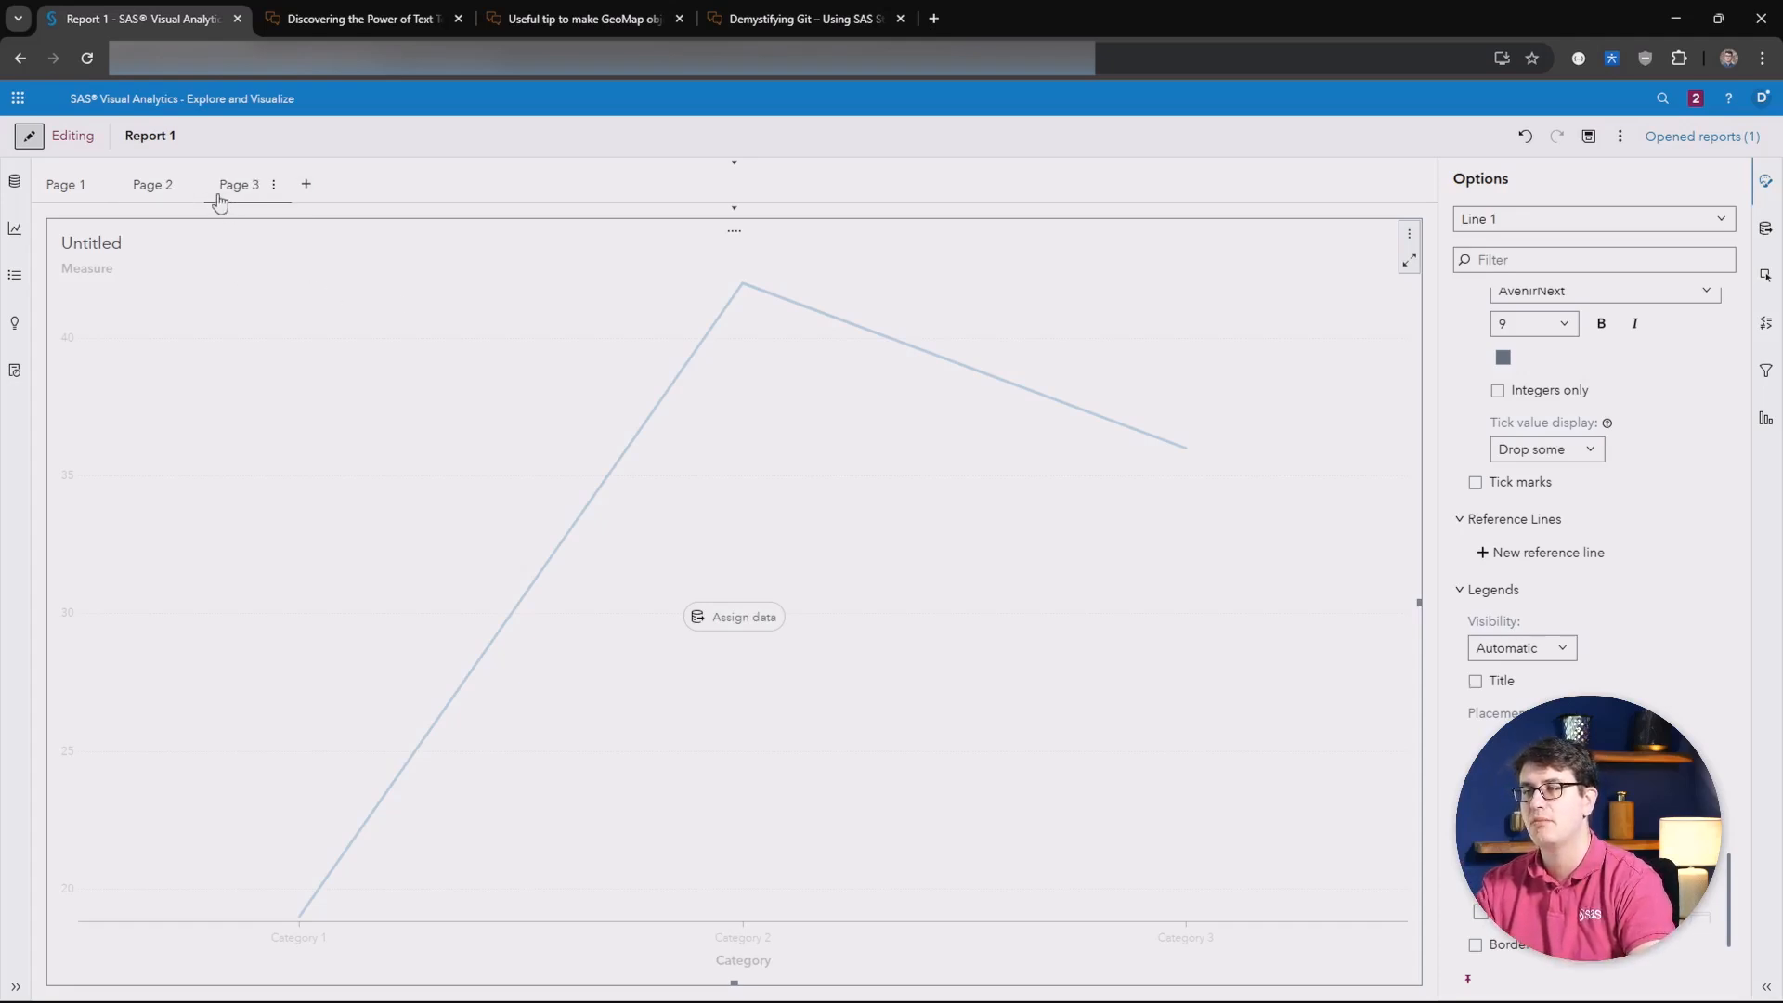
pyautogui.click(15, 228)
pyautogui.doubleClick(158, 223)
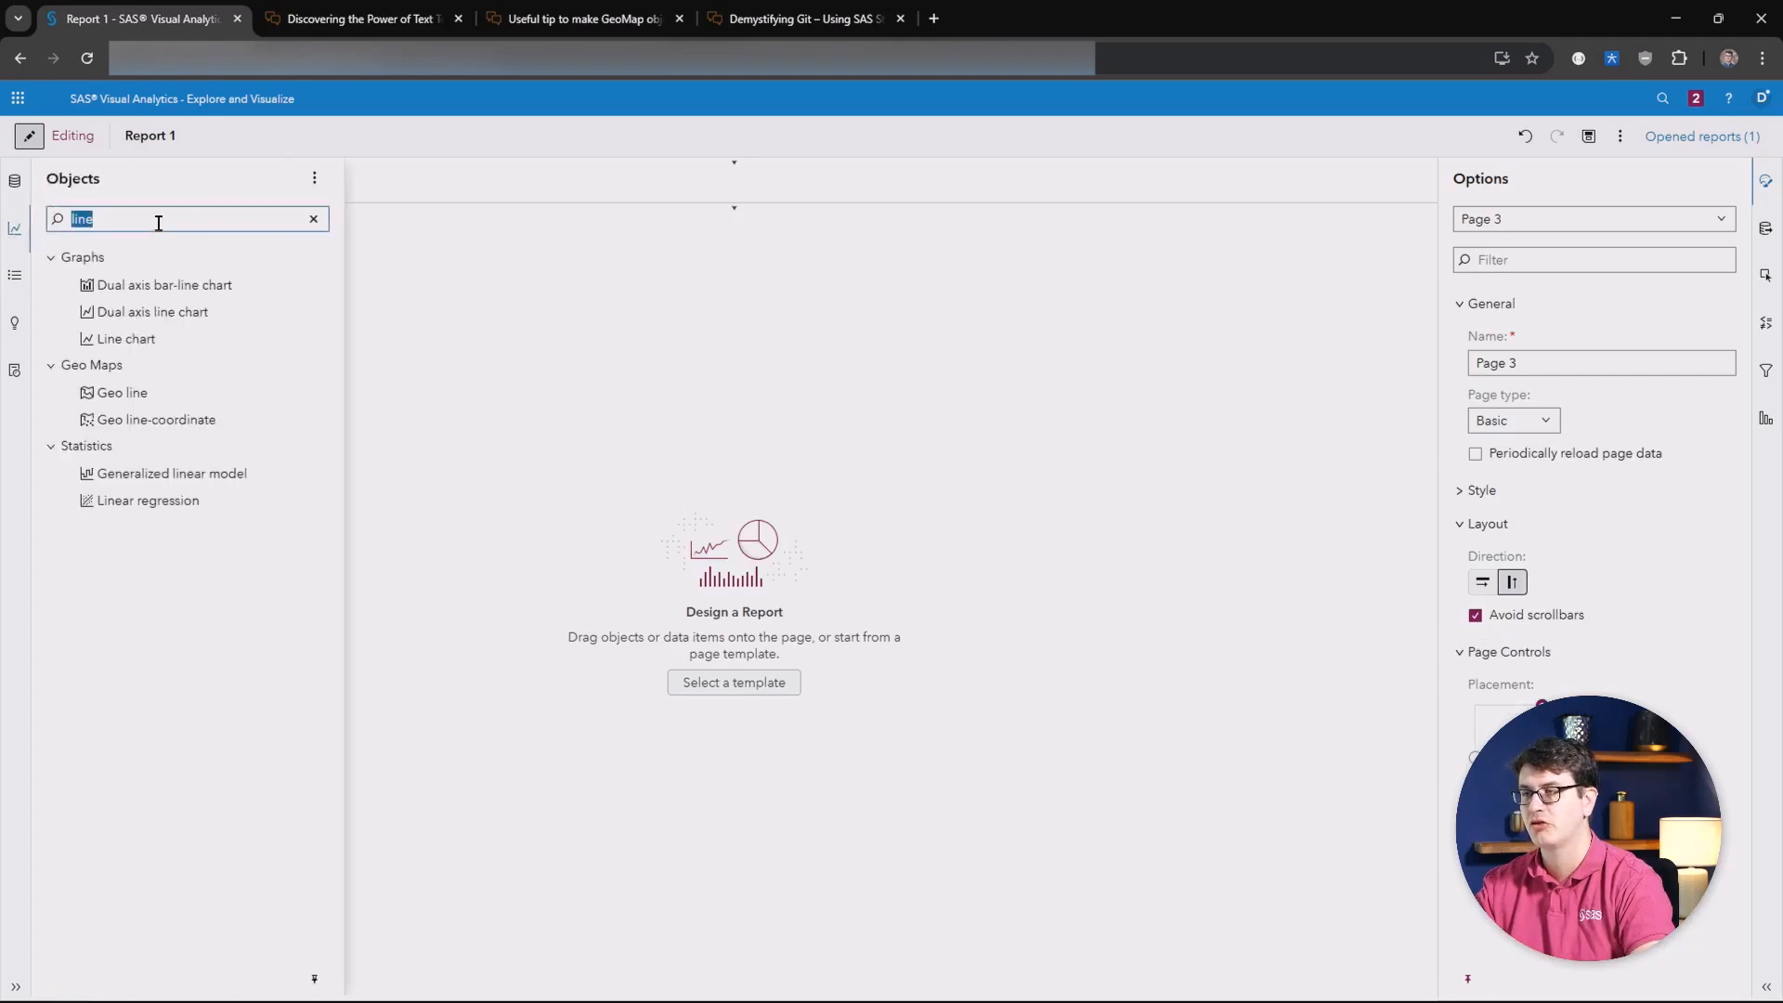
pyautogui.write('deci')
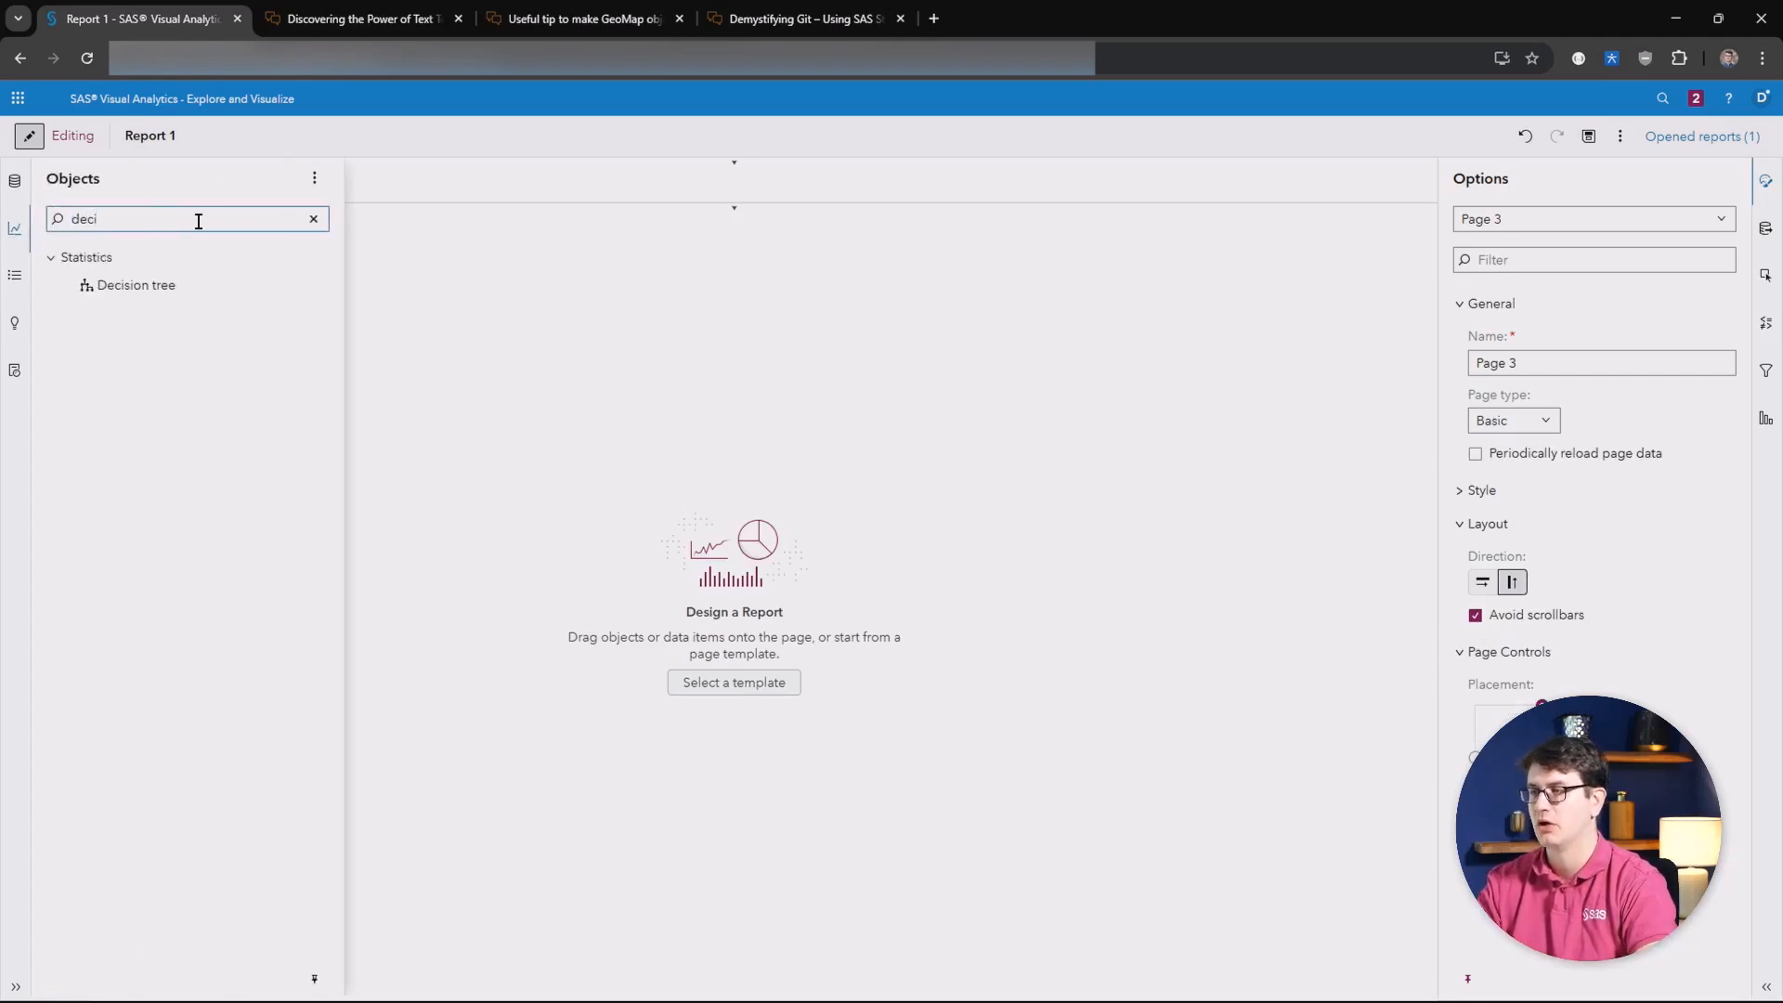
pyautogui.moveTo(151, 289); pyautogui.dragTo(382, 343)
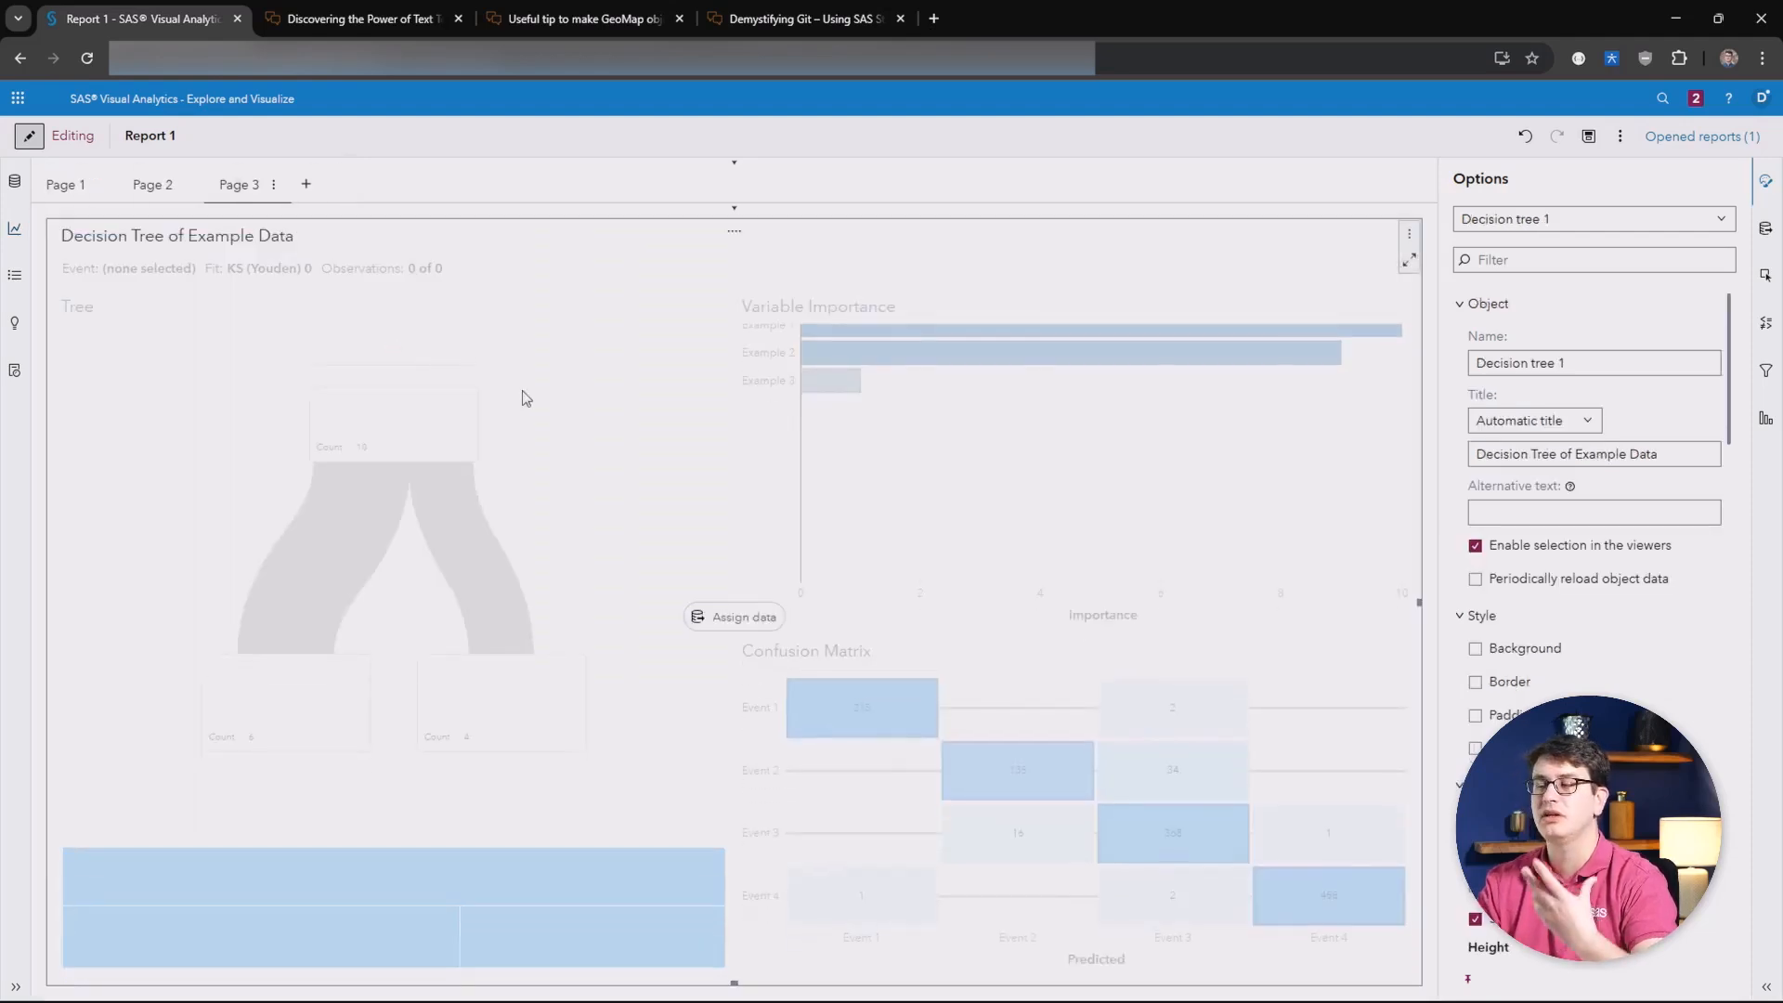
# Assign BAD as the decision tree's response and all remaining HMEQ data items as its predictors.
pyautogui.click(698, 616)
pyautogui.click(757, 571)
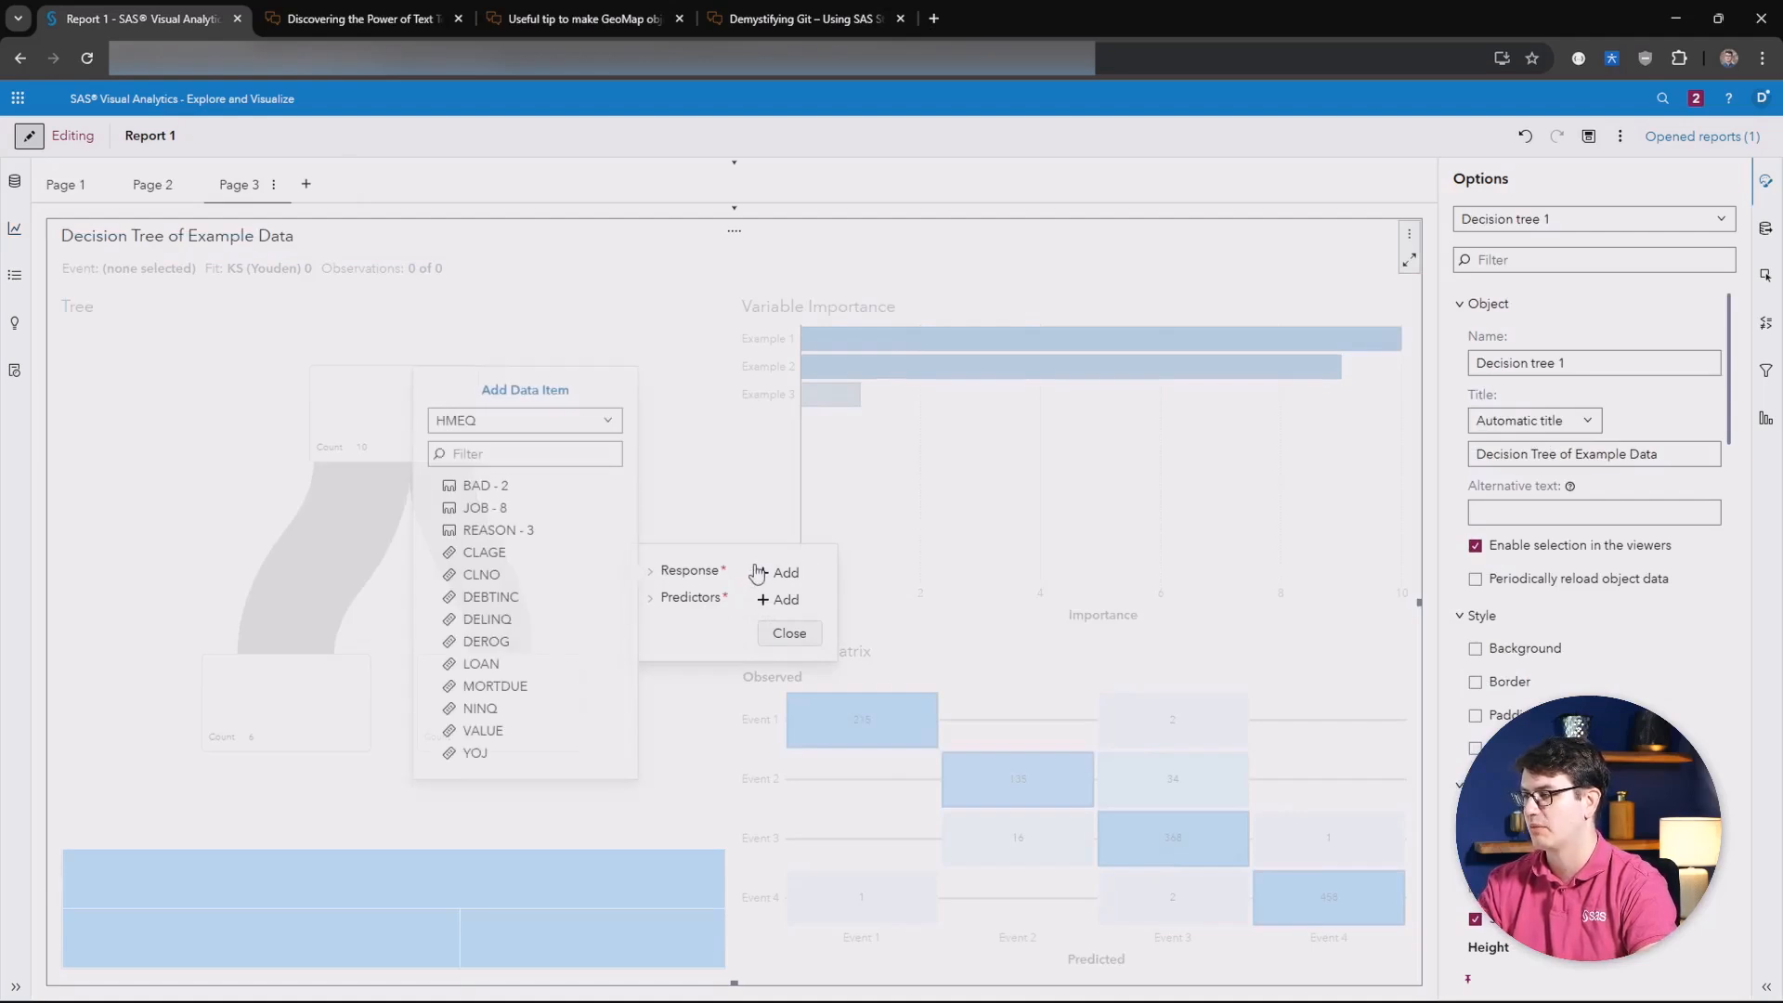
pyautogui.click(522, 490)
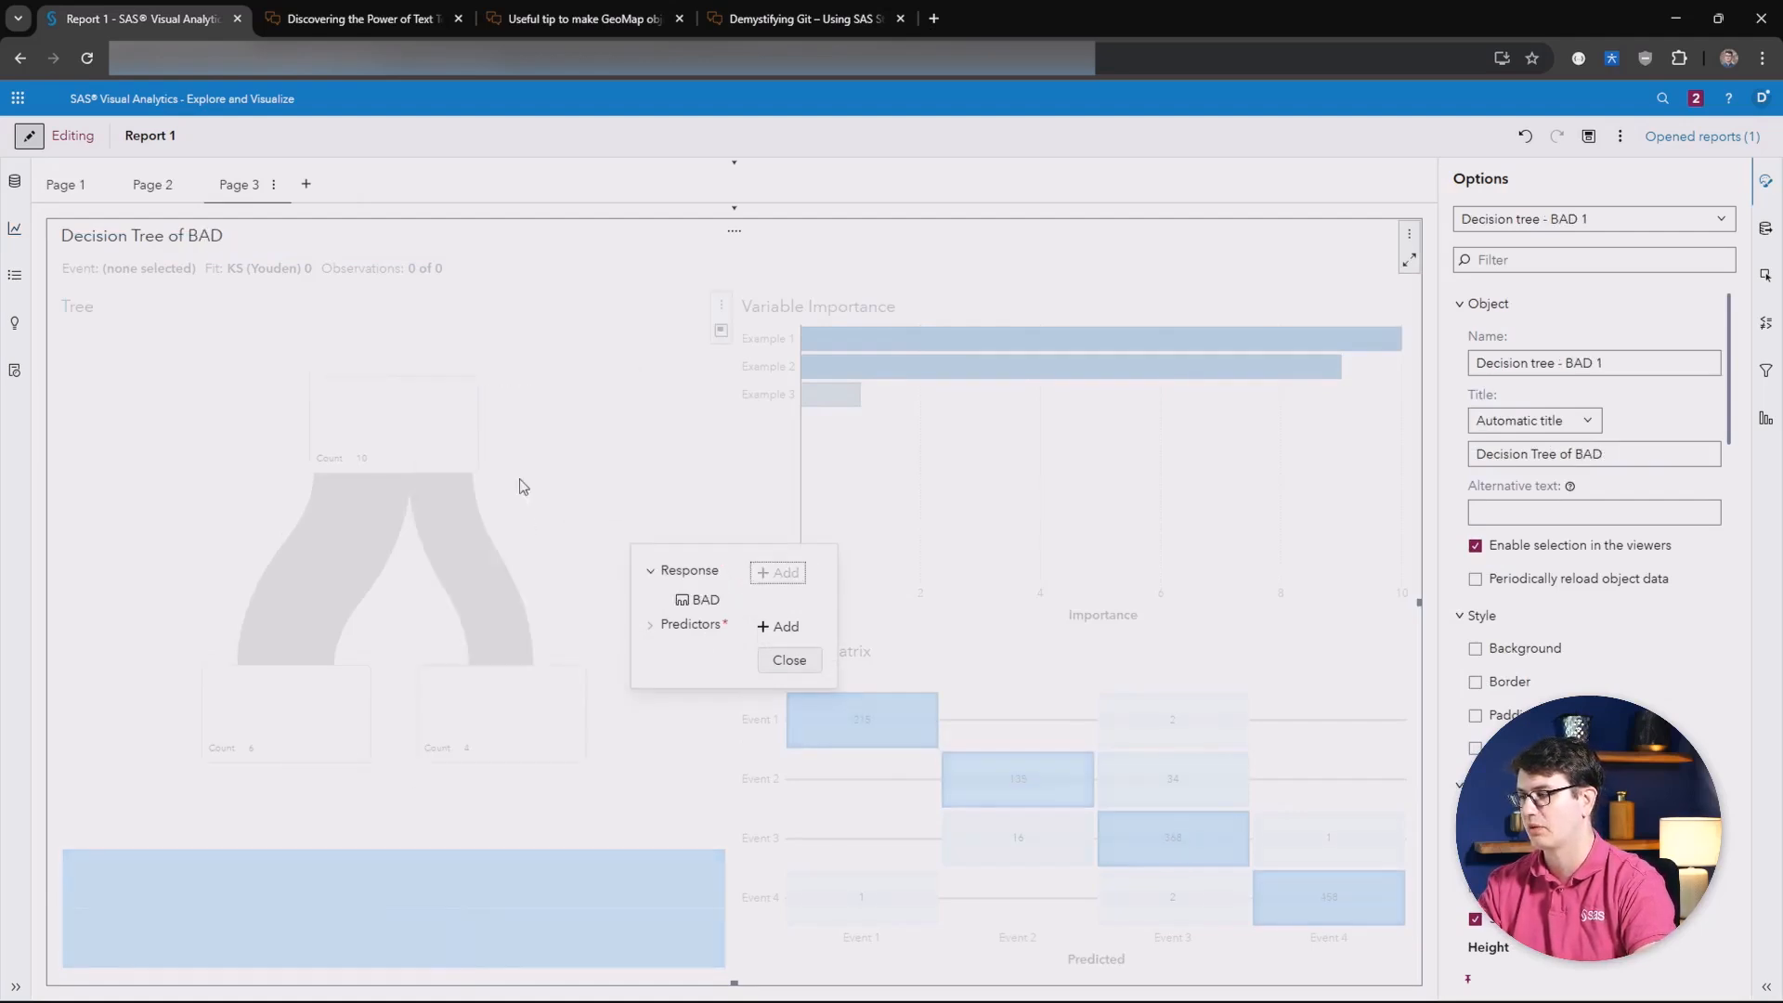
pyautogui.click(779, 626)
pyautogui.click(454, 514)
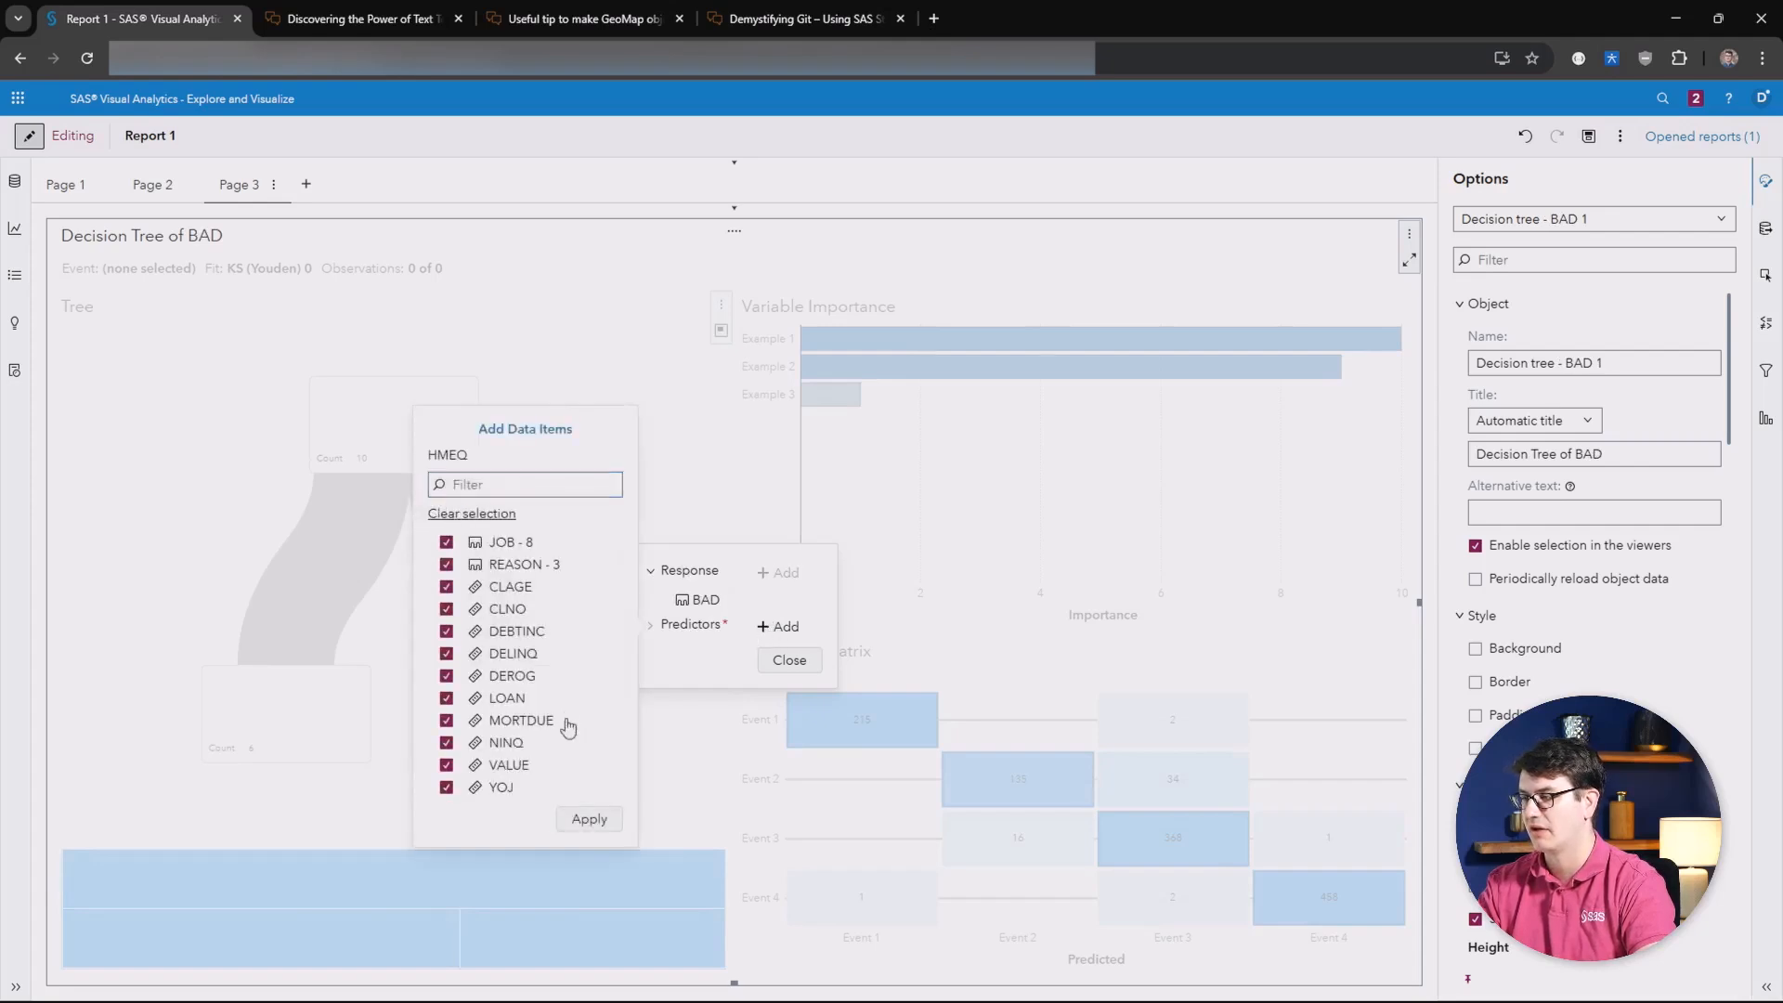
pyautogui.click(580, 819)
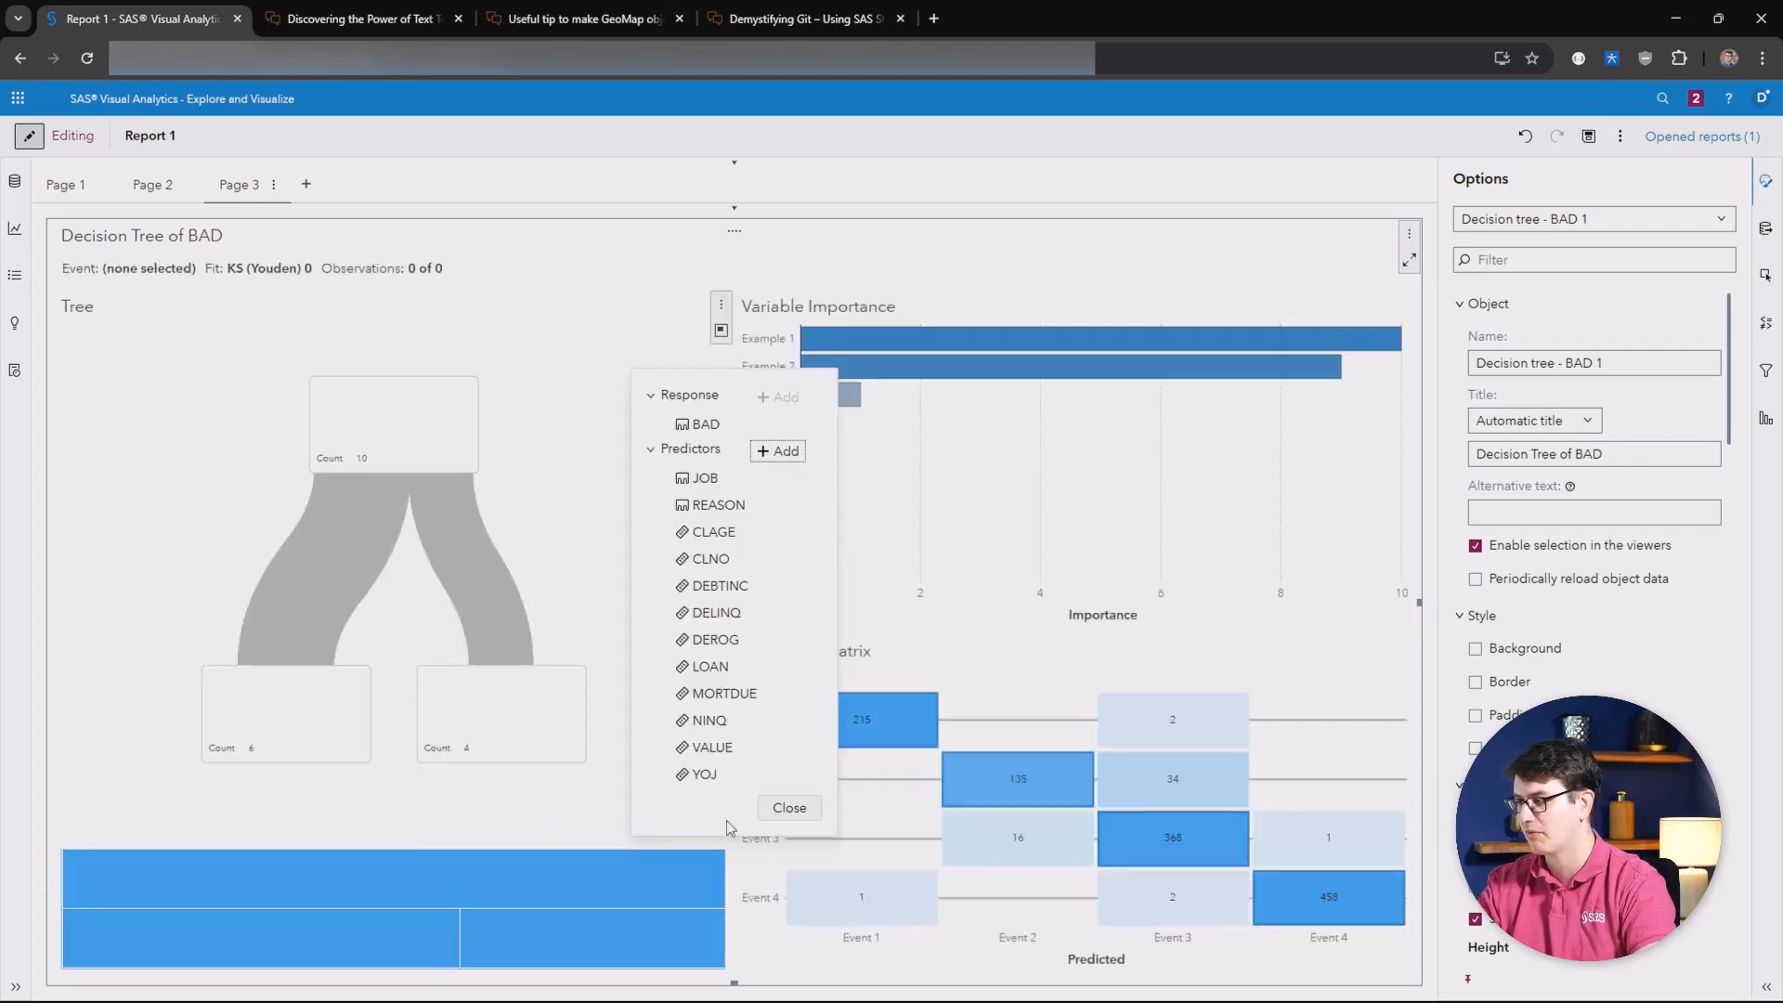
pyautogui.click(794, 810)
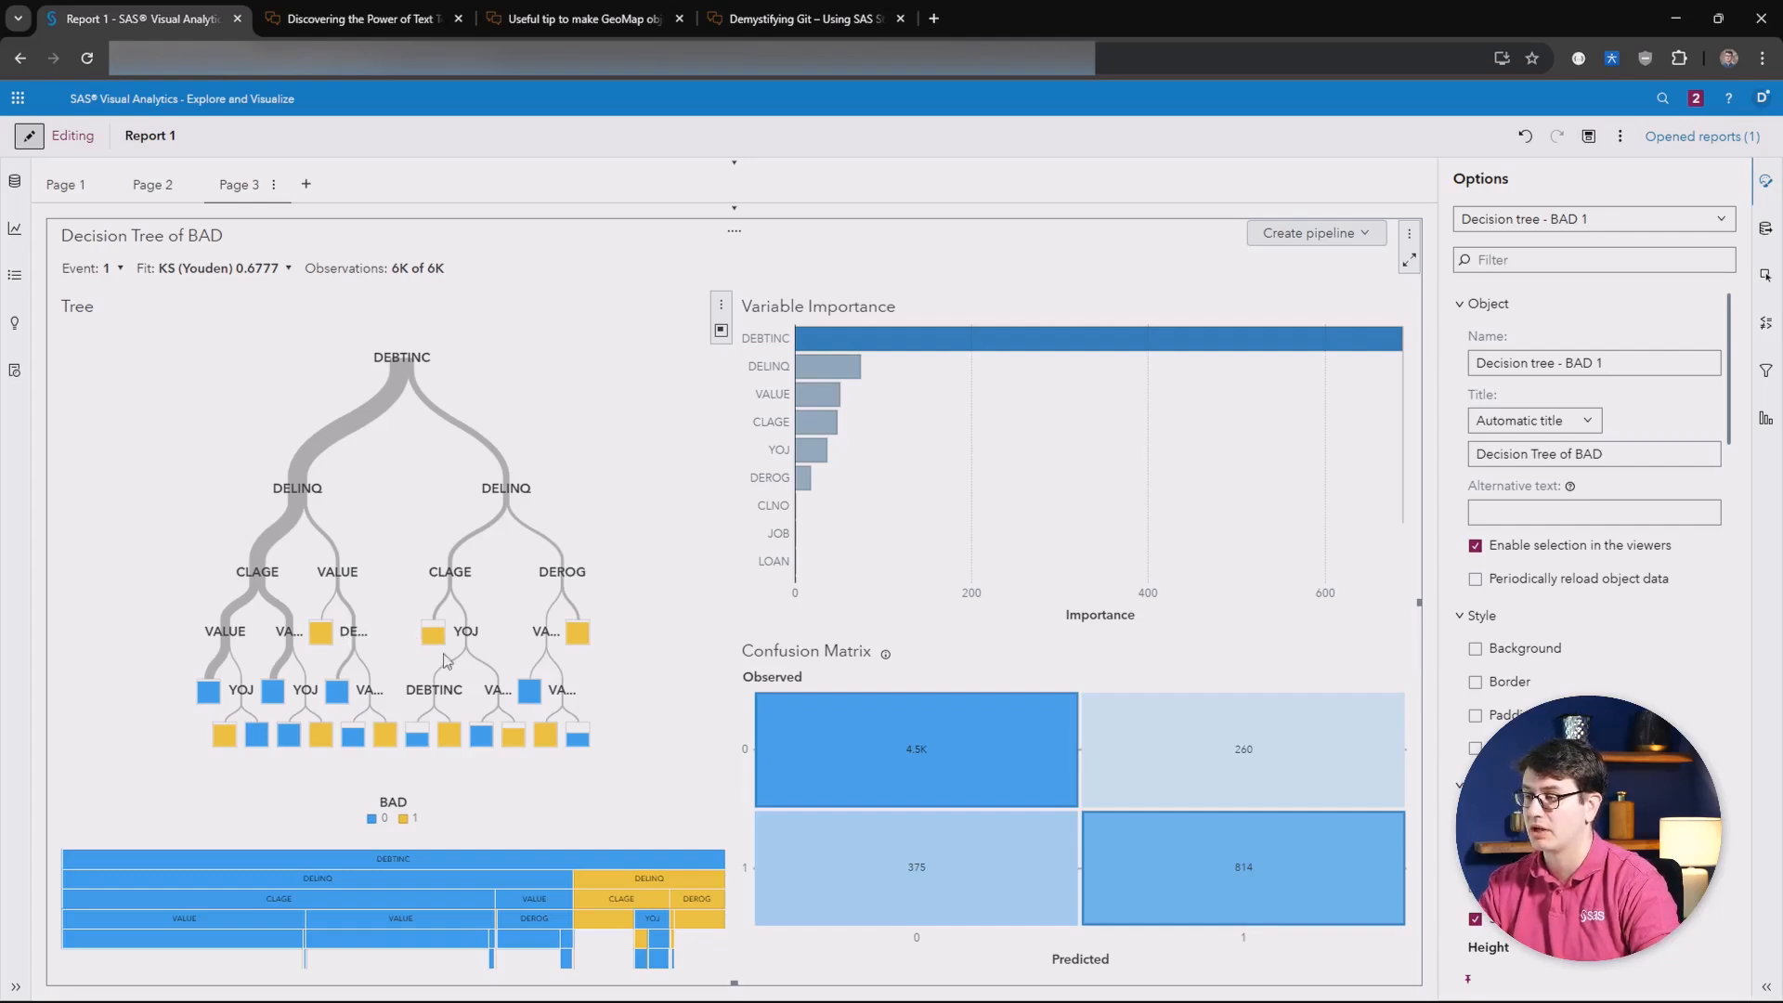
# Grow a new tree on a new page from node 5, the CLAGE split in the decision tree.
pyautogui.moveTo(432, 637)
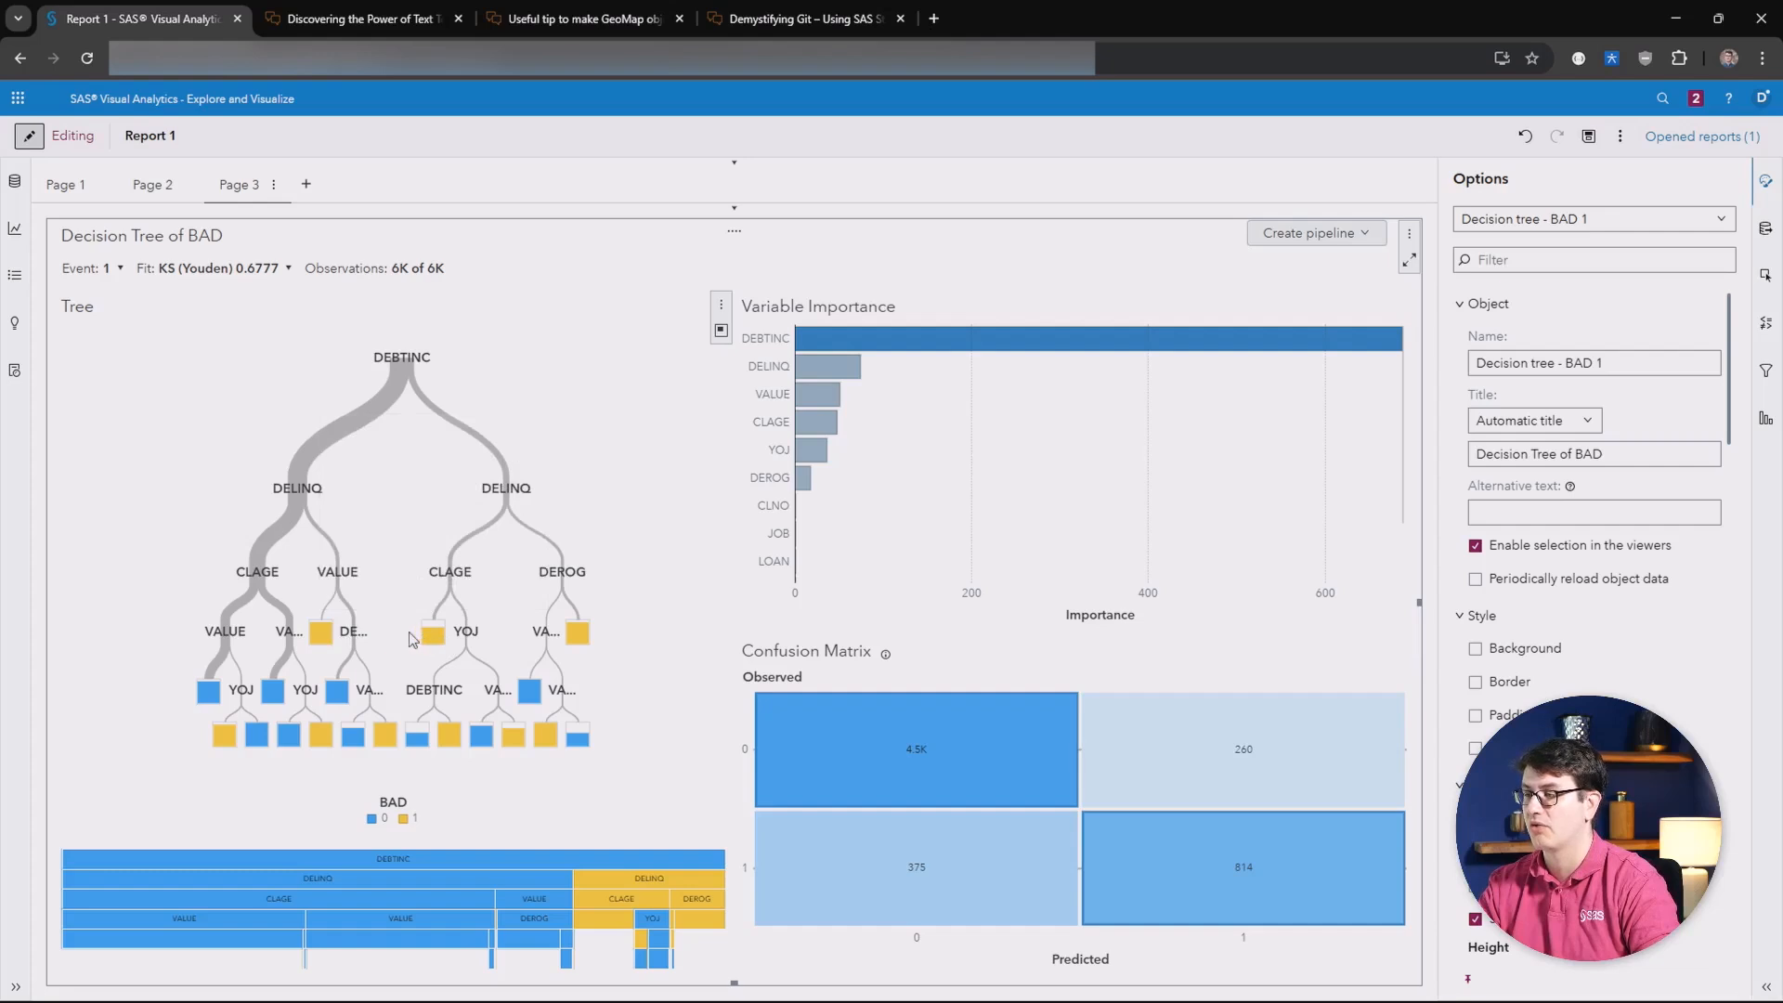
pyautogui.click(432, 636)
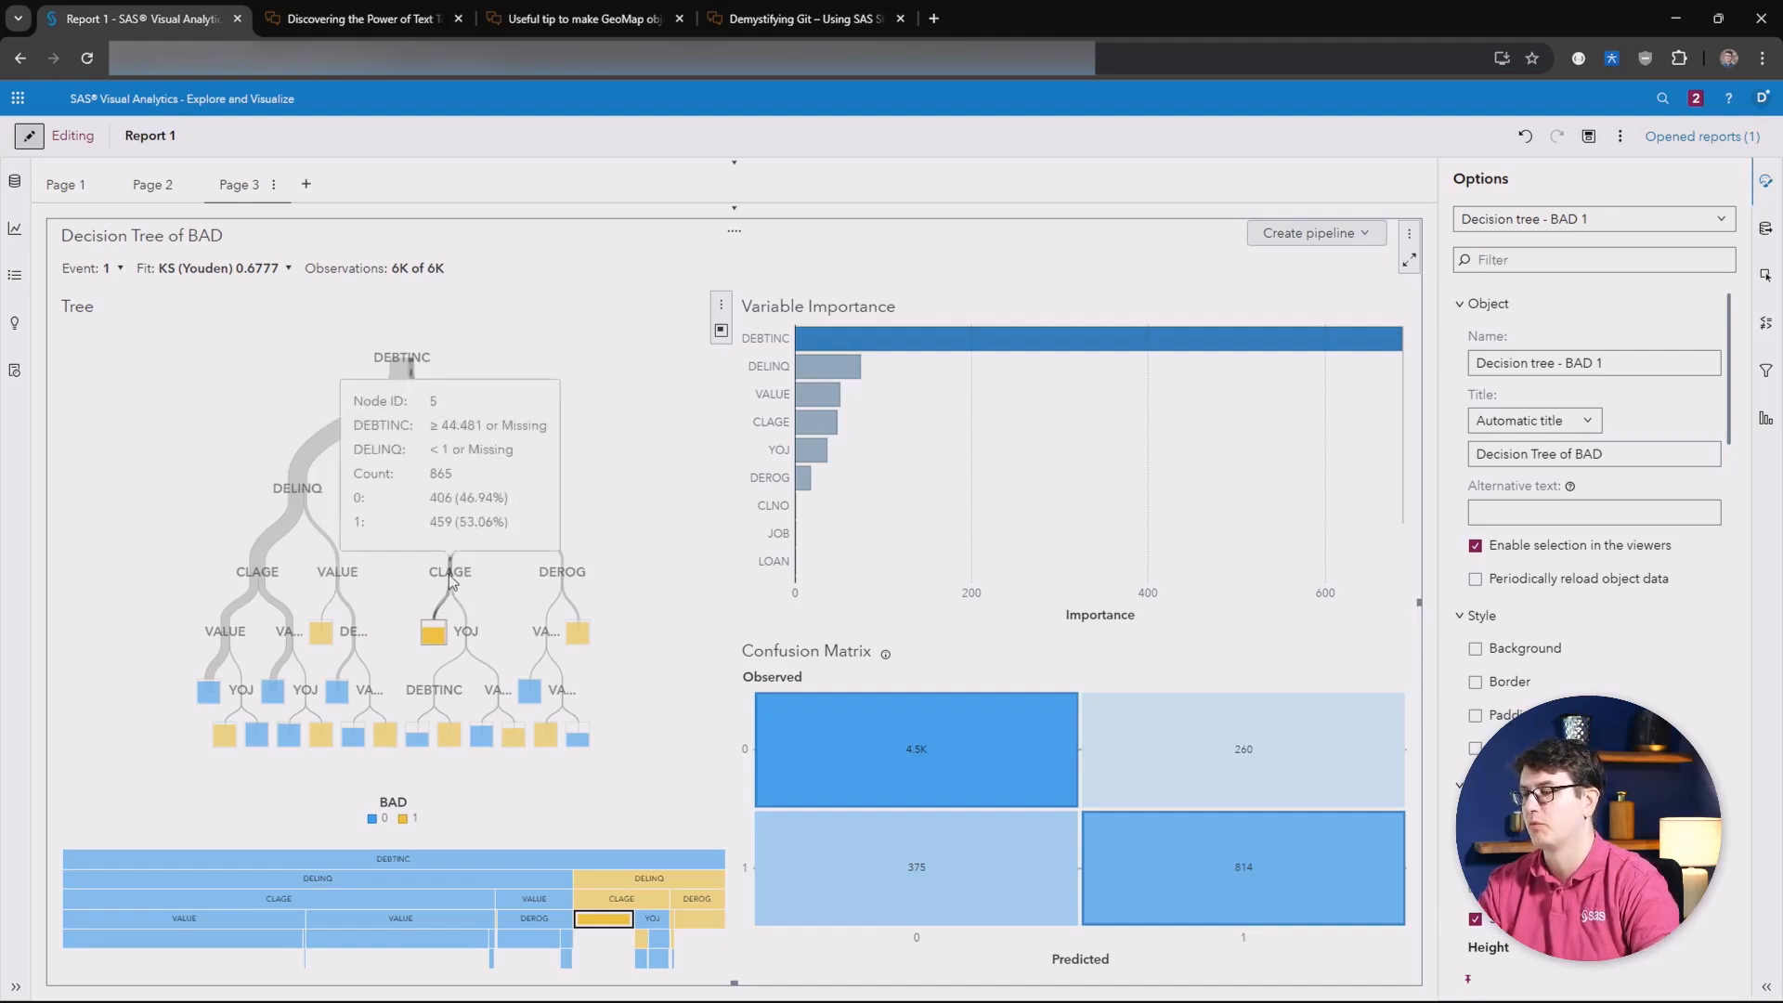
pyautogui.rightClick(451, 583)
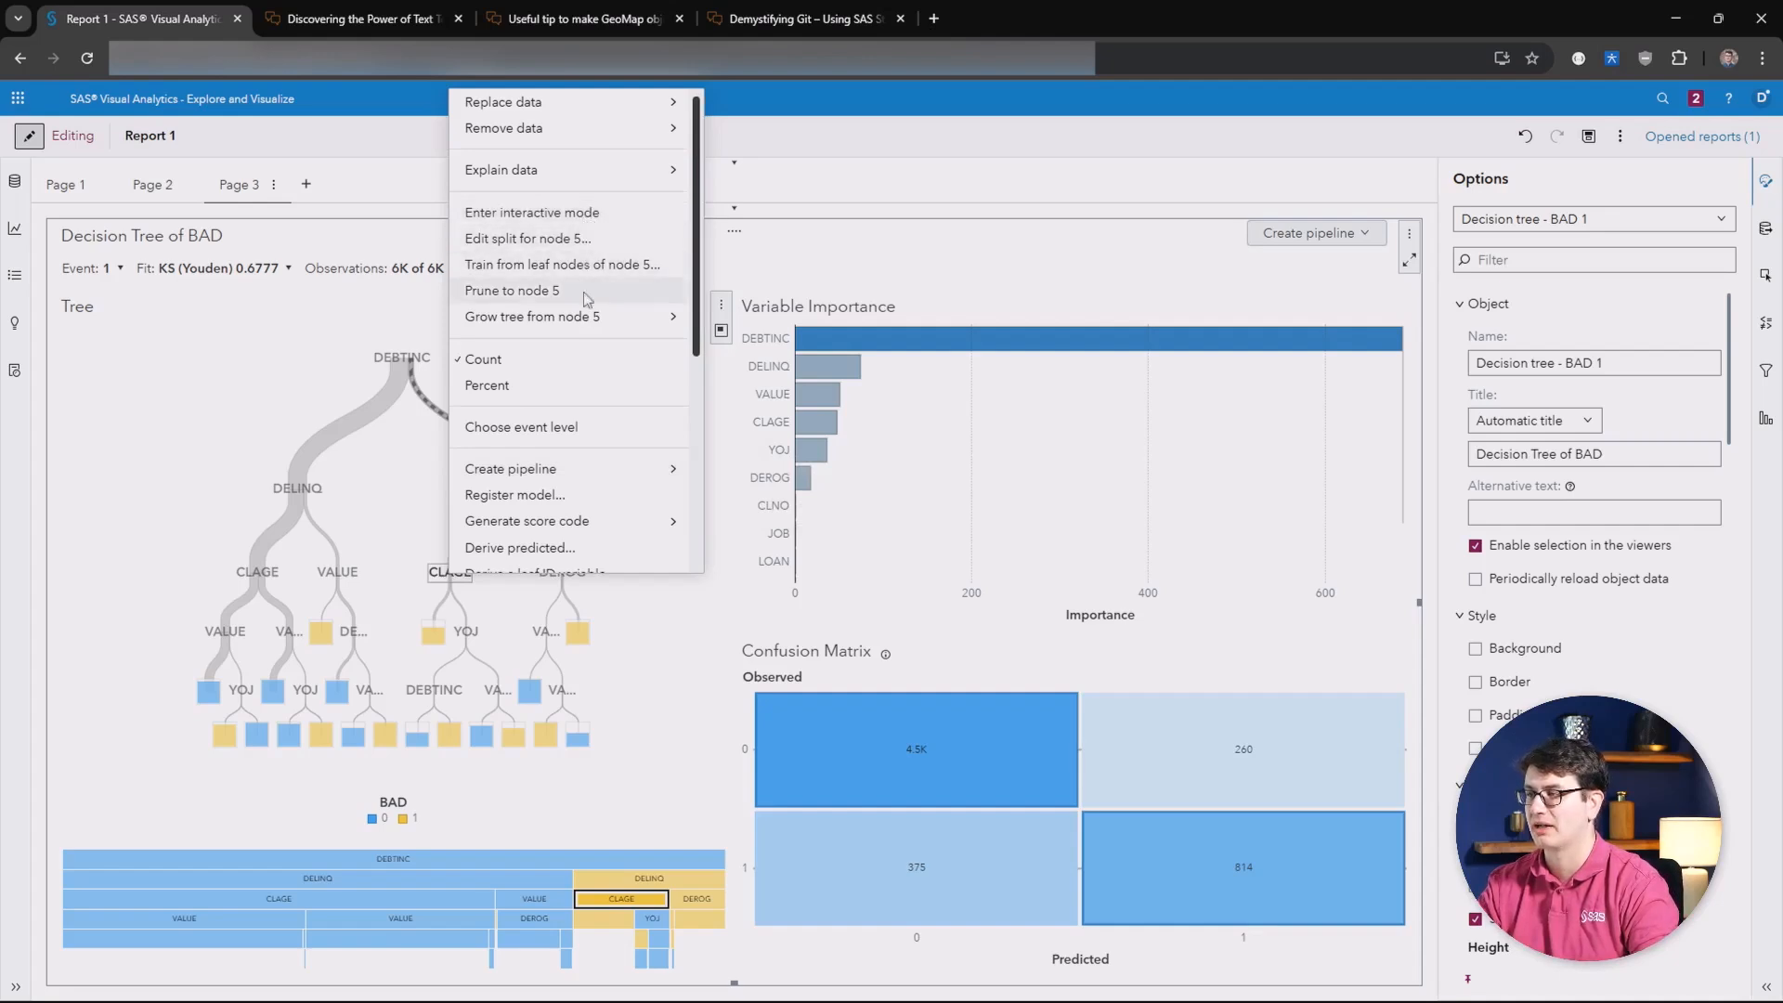
pyautogui.moveTo(581, 322)
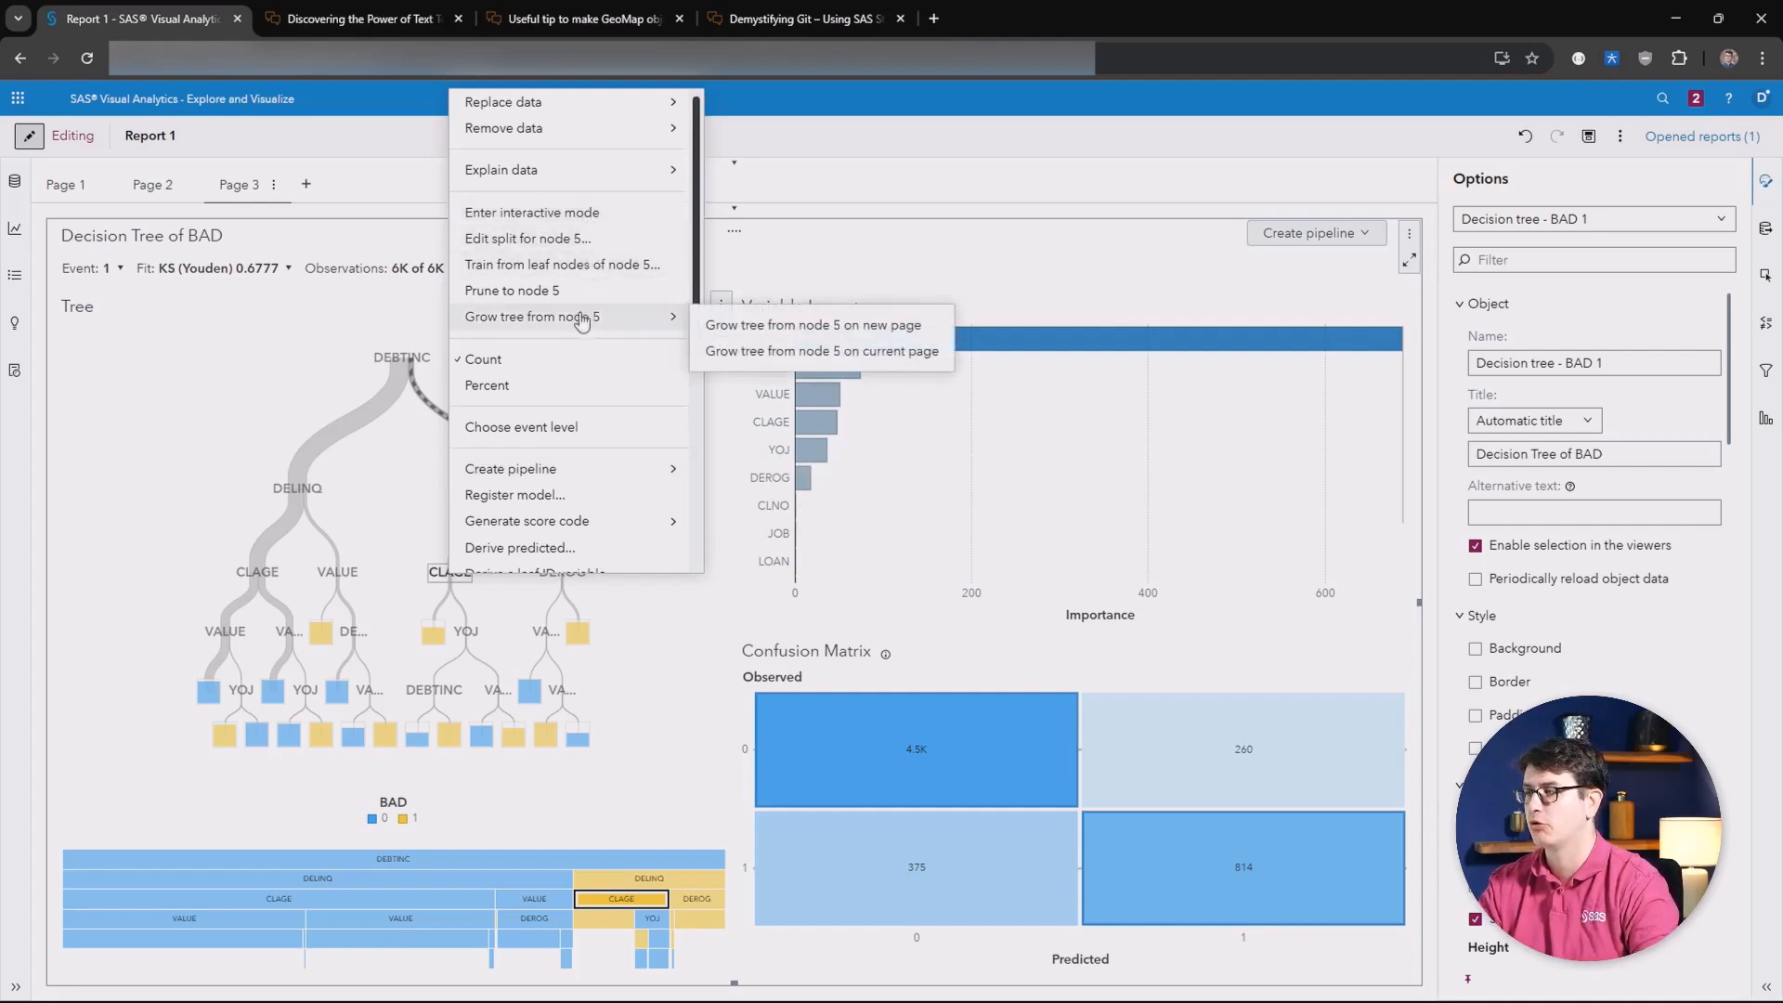
pyautogui.click(729, 335)
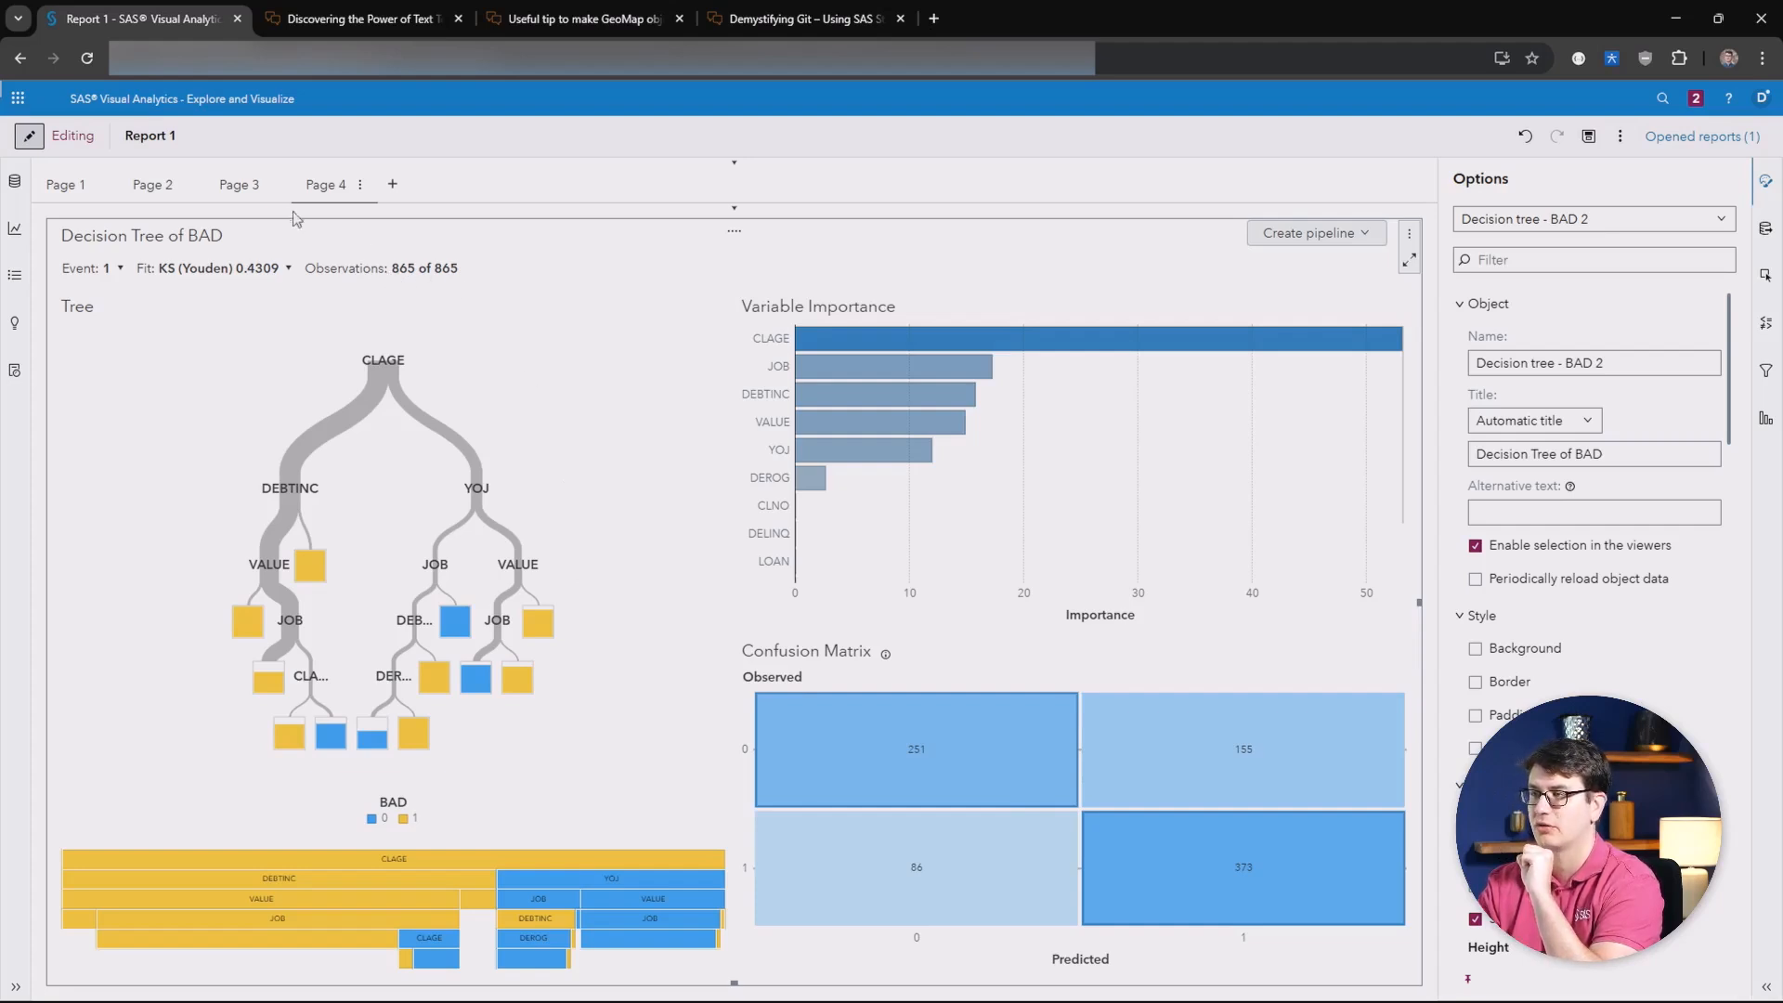
# Compare the original decision tree on Page 3 with the tree grown from node 5 on Page 4.
pyautogui.click(236, 195)
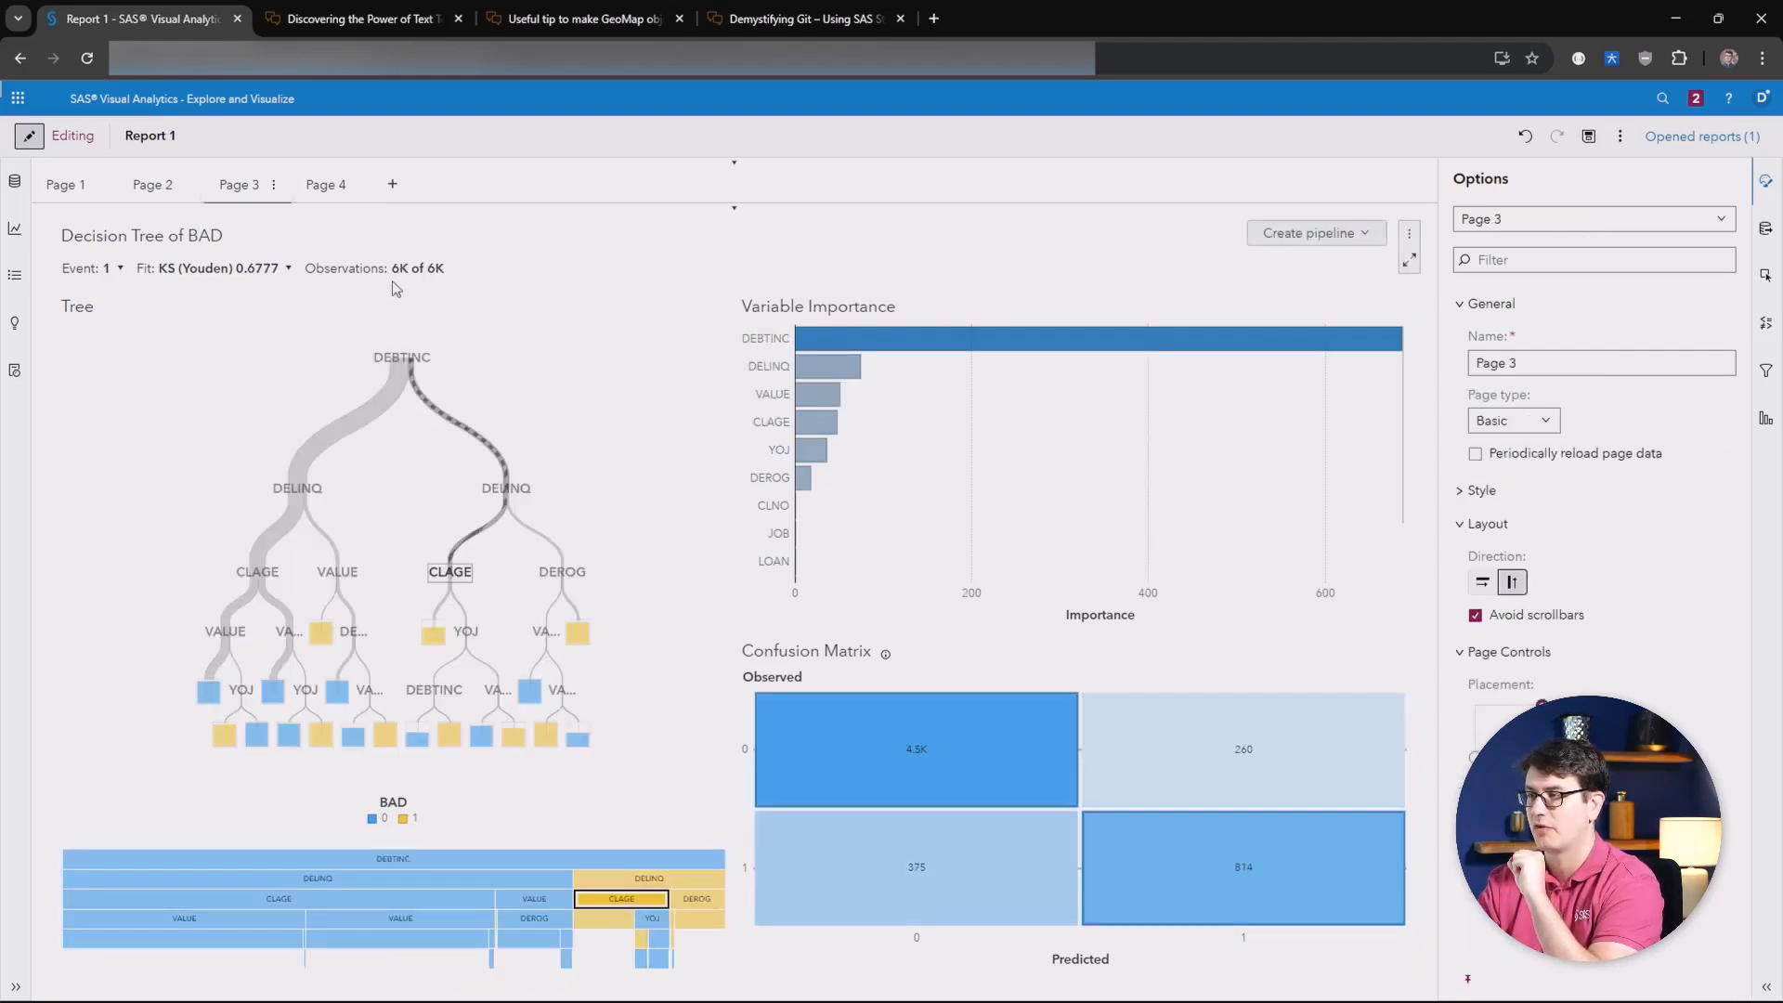
pyautogui.click(326, 185)
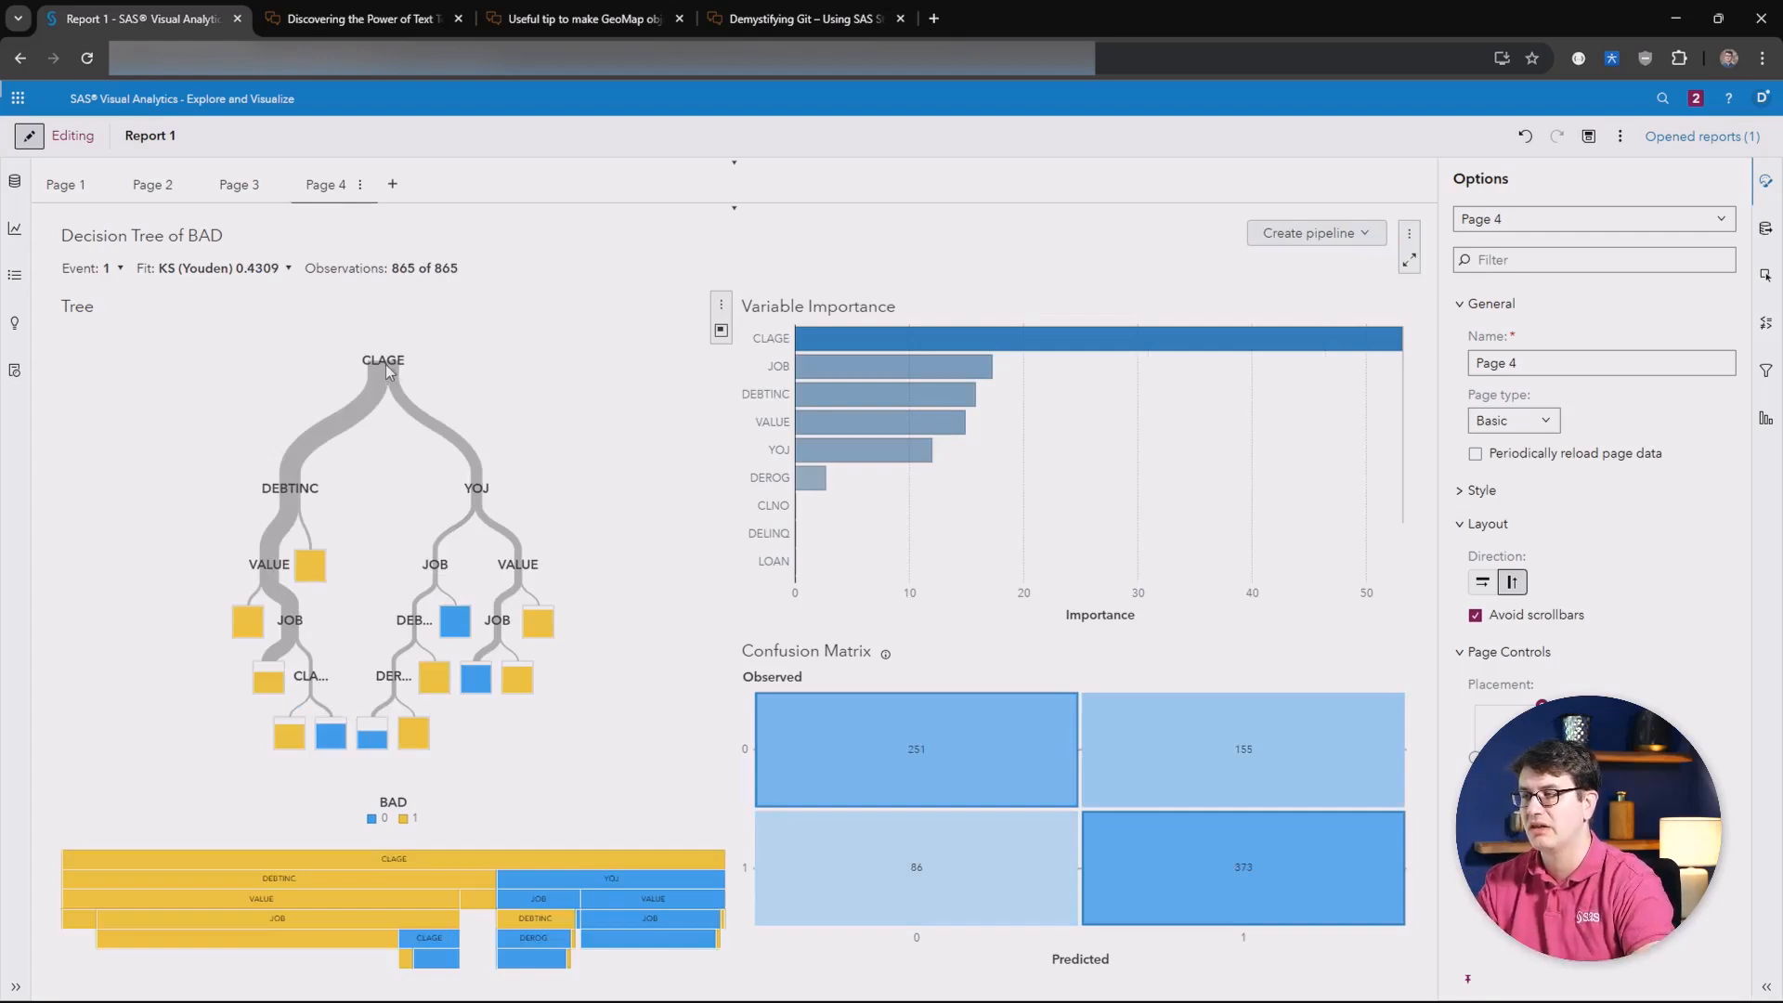
pyautogui.moveTo(388, 369)
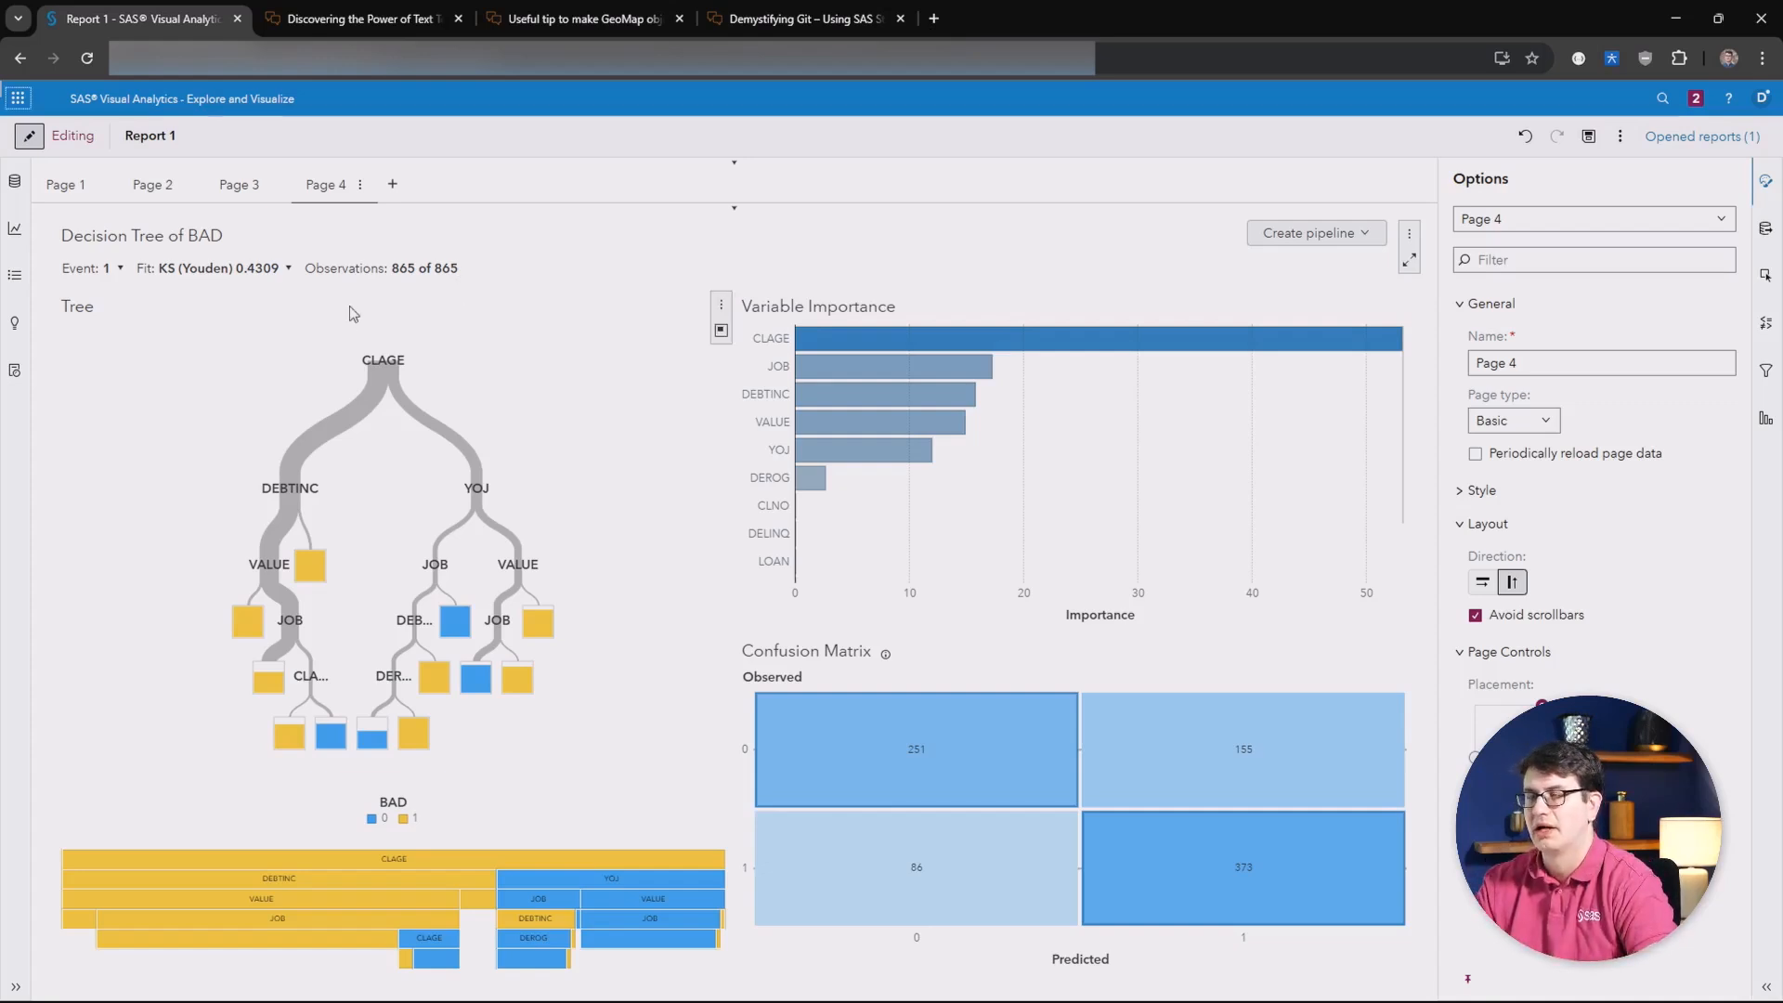
# Switch to SAS Studio and highlight the mitigateBias keyword in the PROC FOREST program for inspection.
pyautogui.click(26, 99)
pyautogui.click(51, 354)
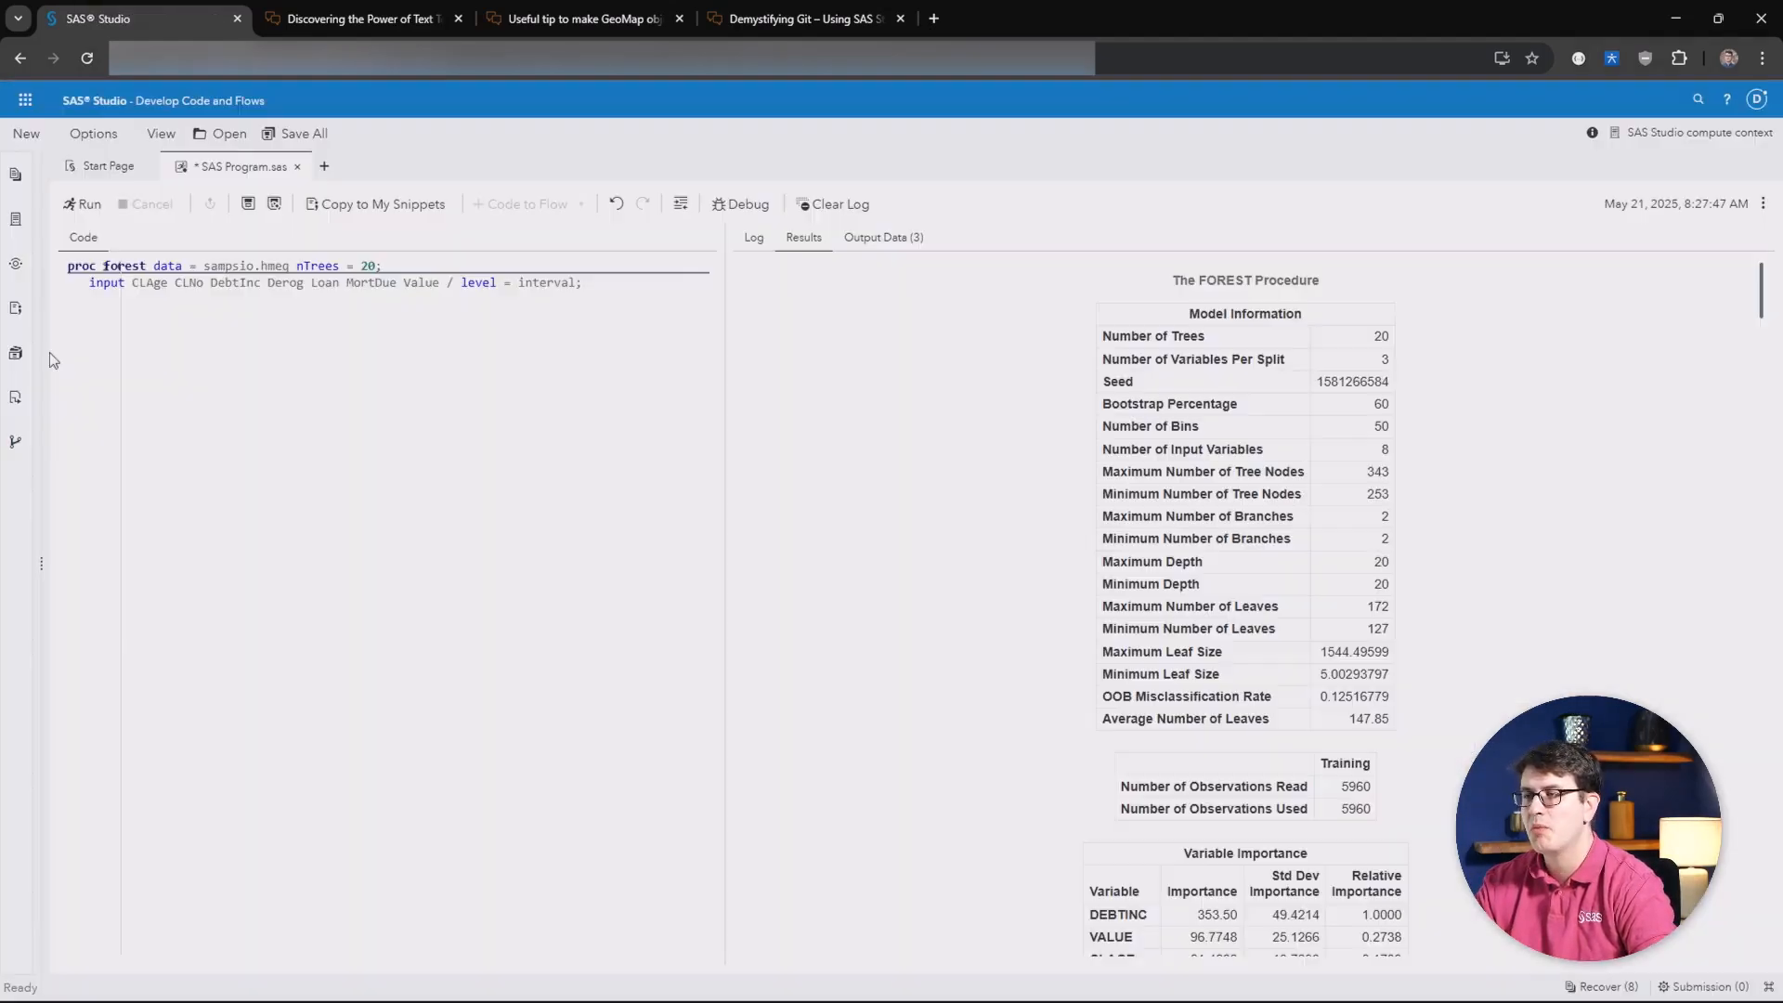
pyautogui.click(187, 461)
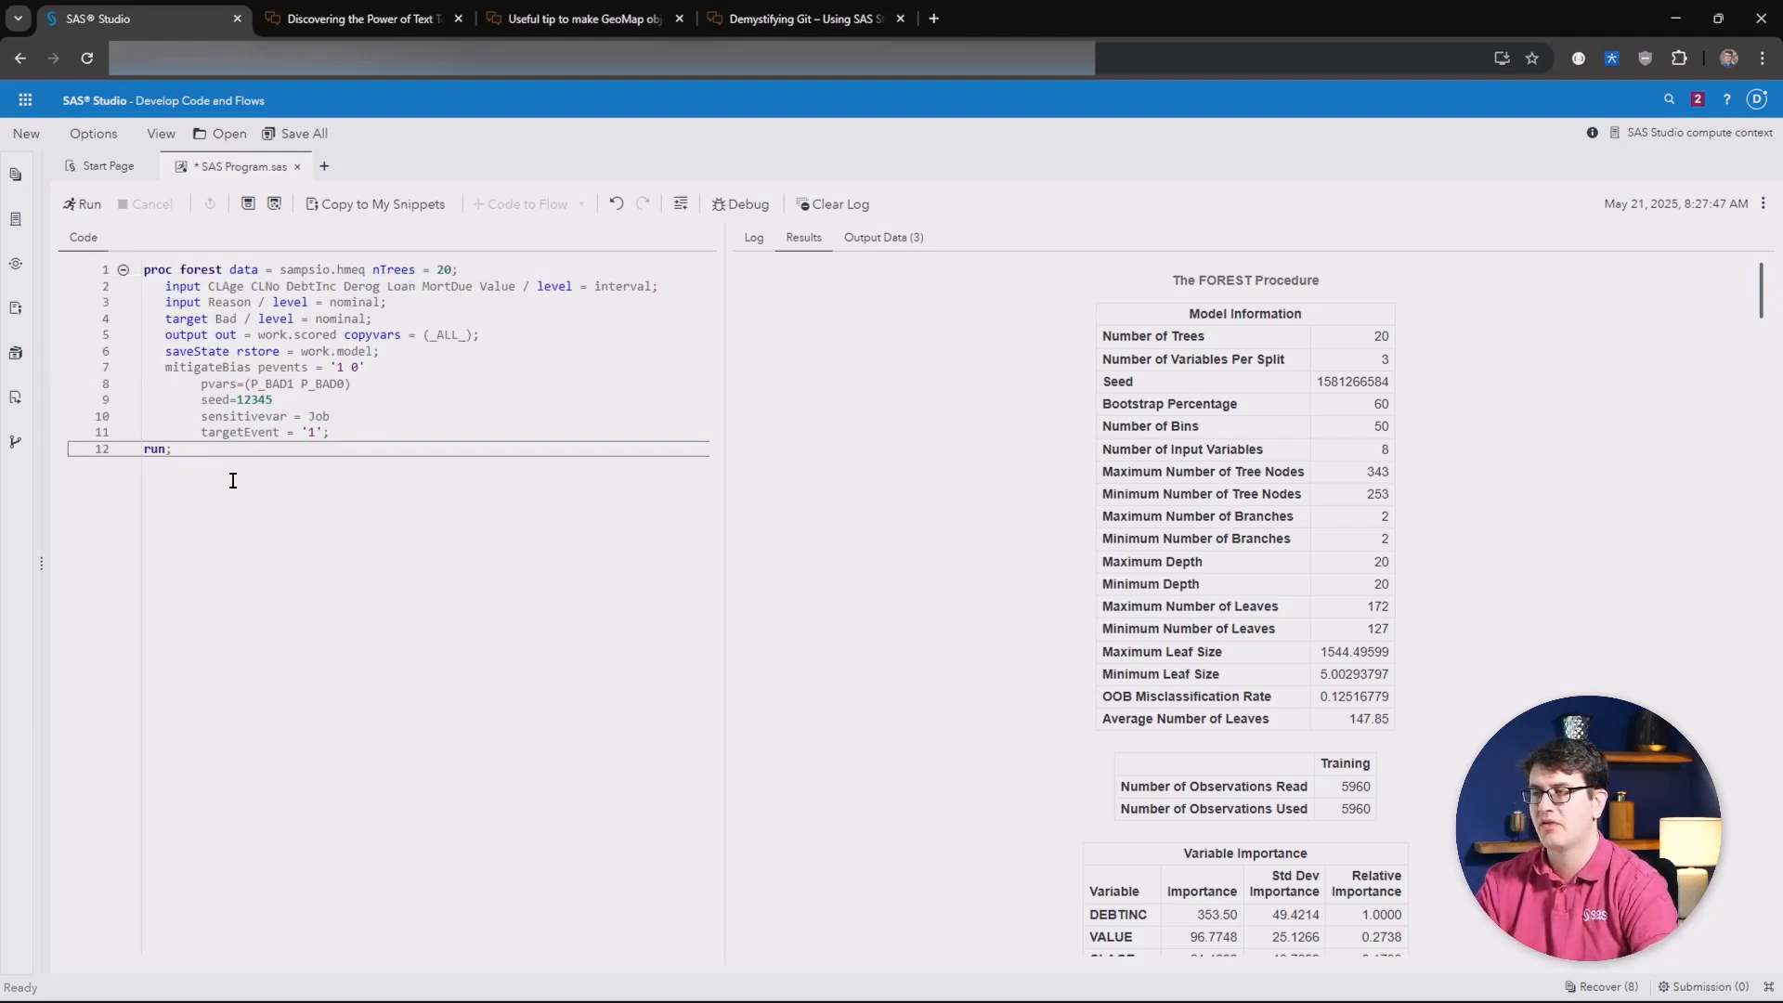
pyautogui.moveTo(166, 367); pyautogui.dragTo(250, 368)
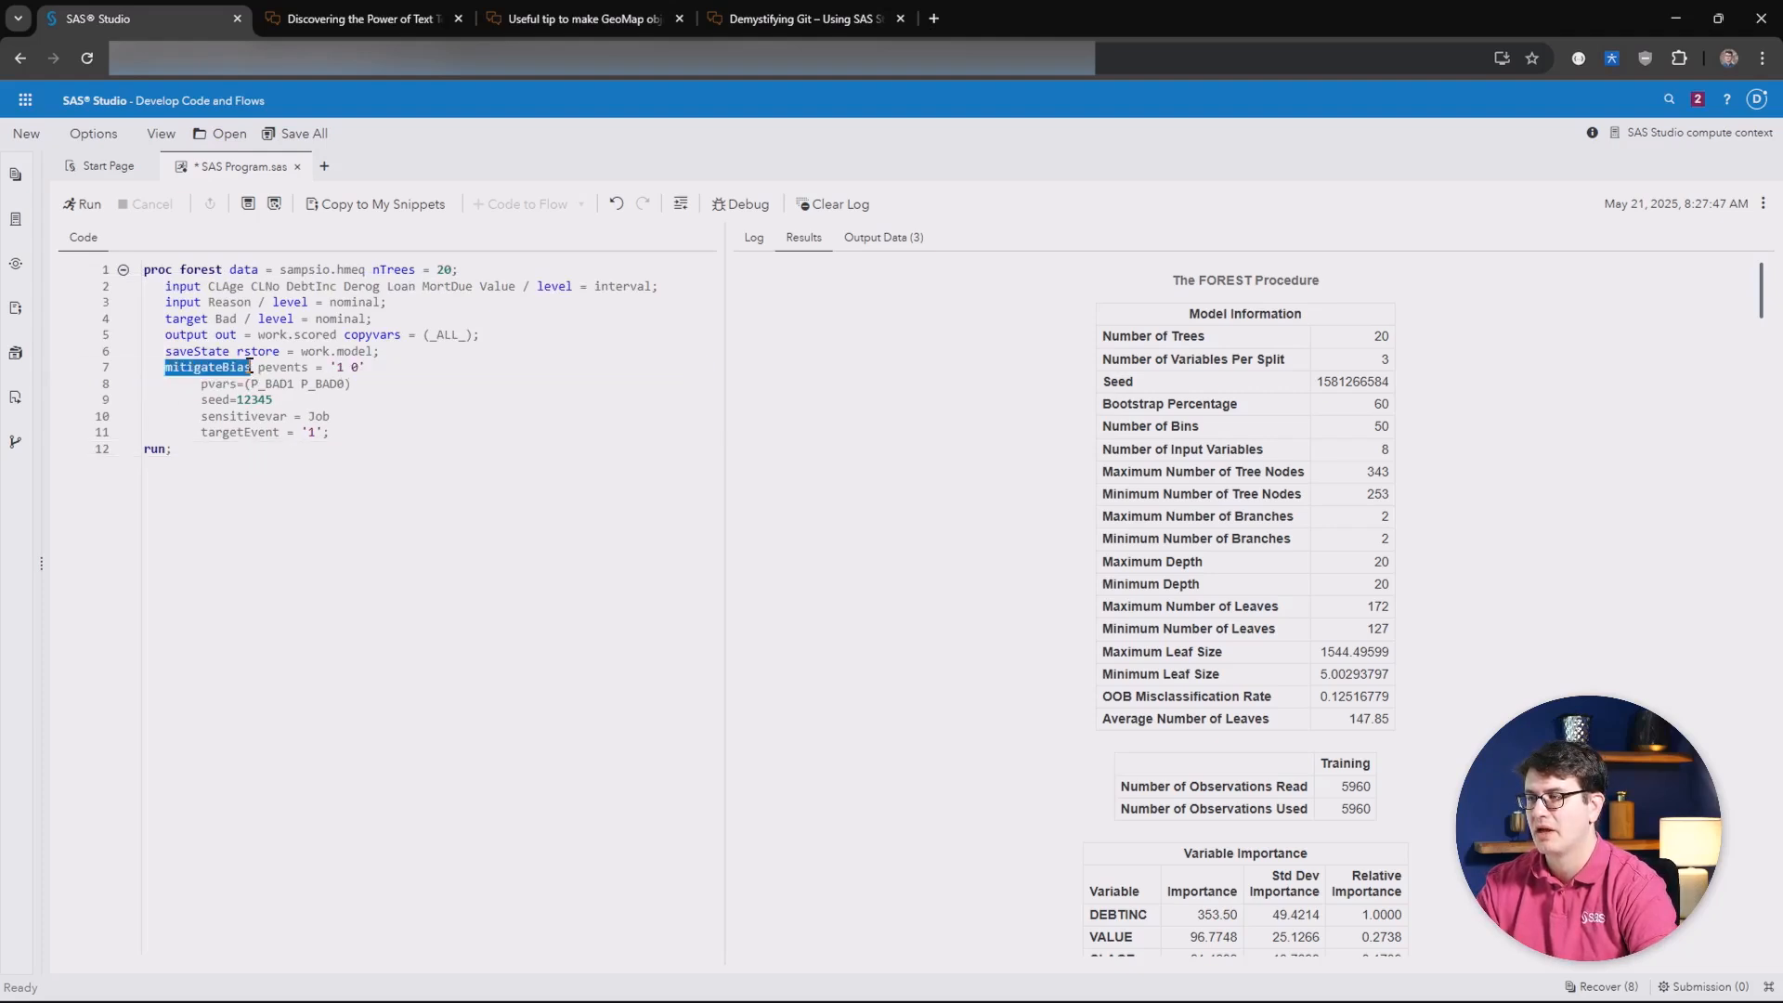
pyautogui.click(290, 485)
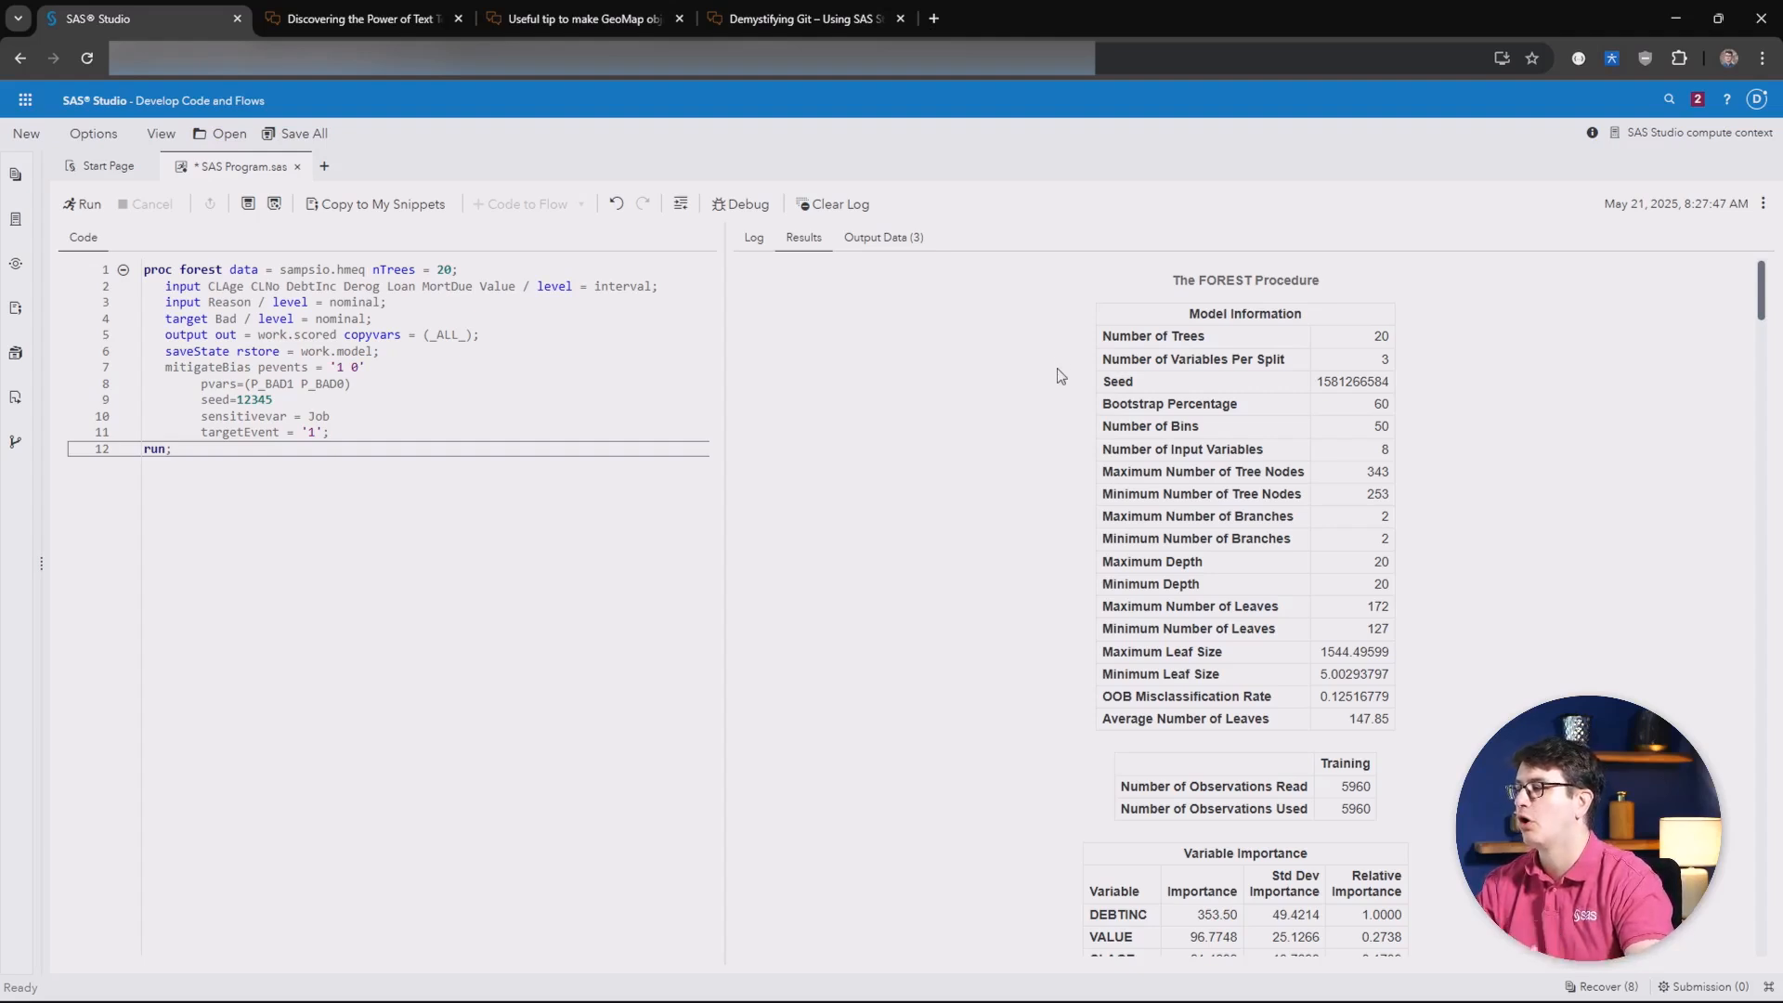
# Examine the FOREST procedure results, from variable importance and fit statistics through the mitigation information, bias iteration history and constraint history.
pyautogui.scroll(-5, 1055, 370)
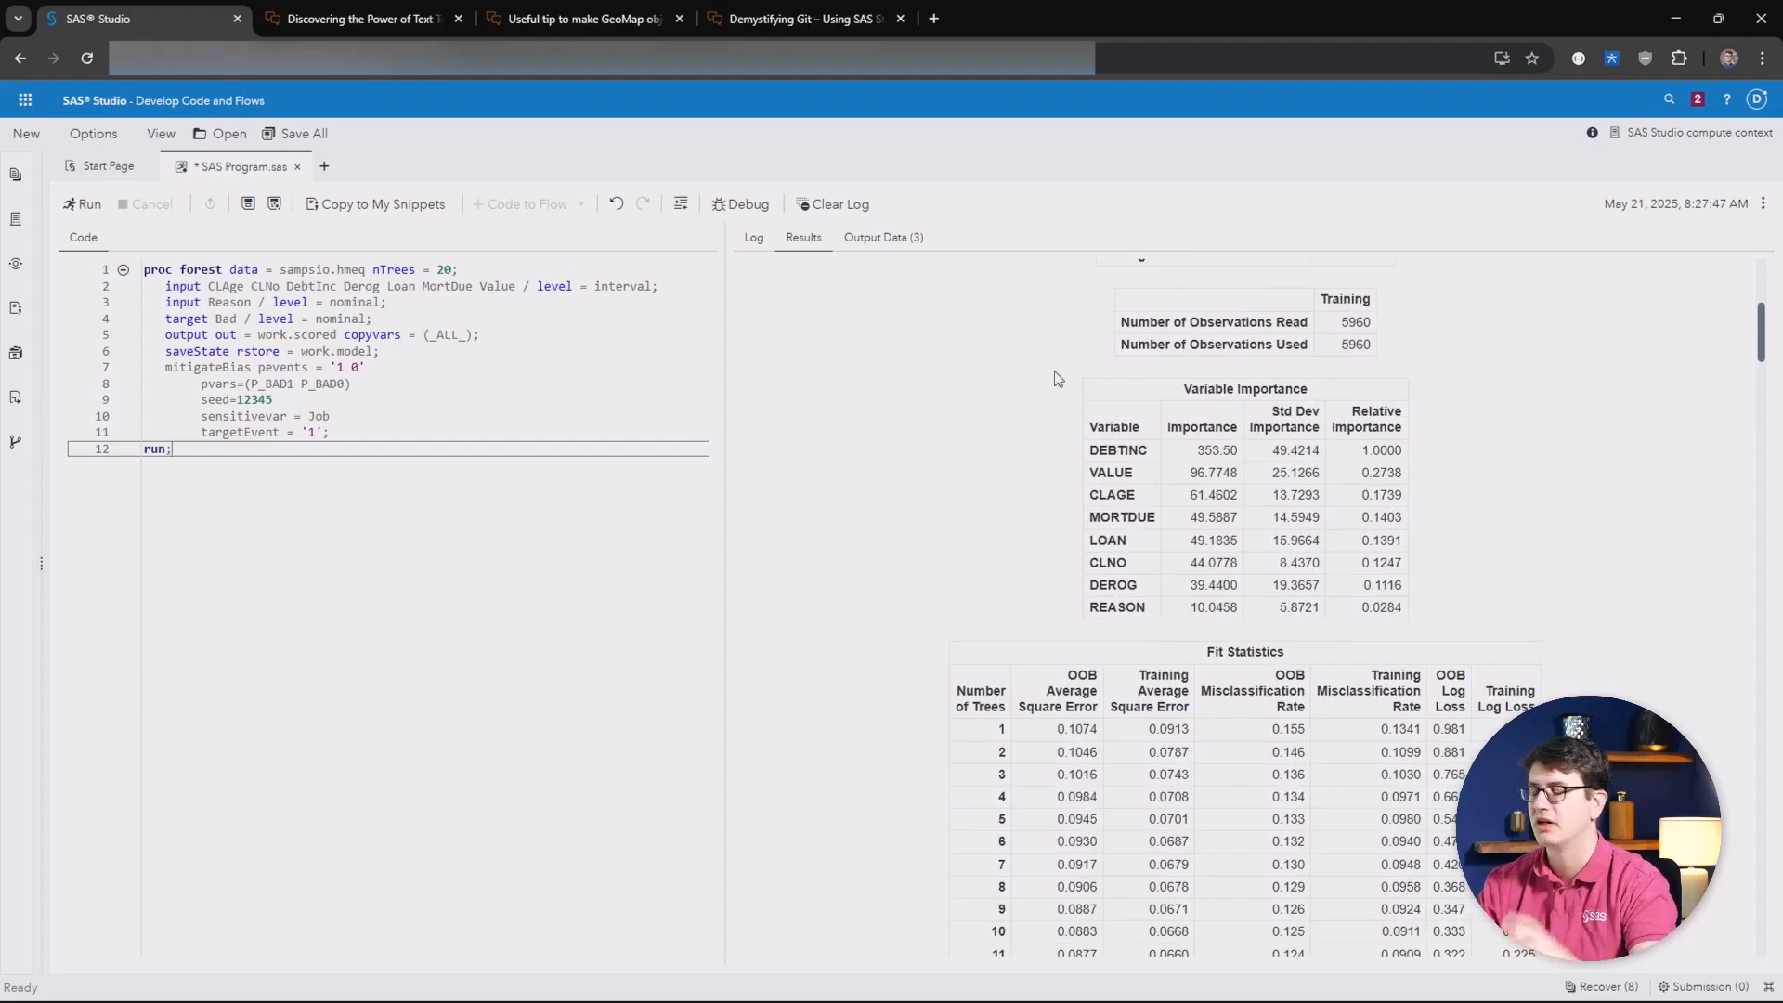
pyautogui.scroll(-7, 1055, 372)
pyautogui.scroll(-3, 1053, 376)
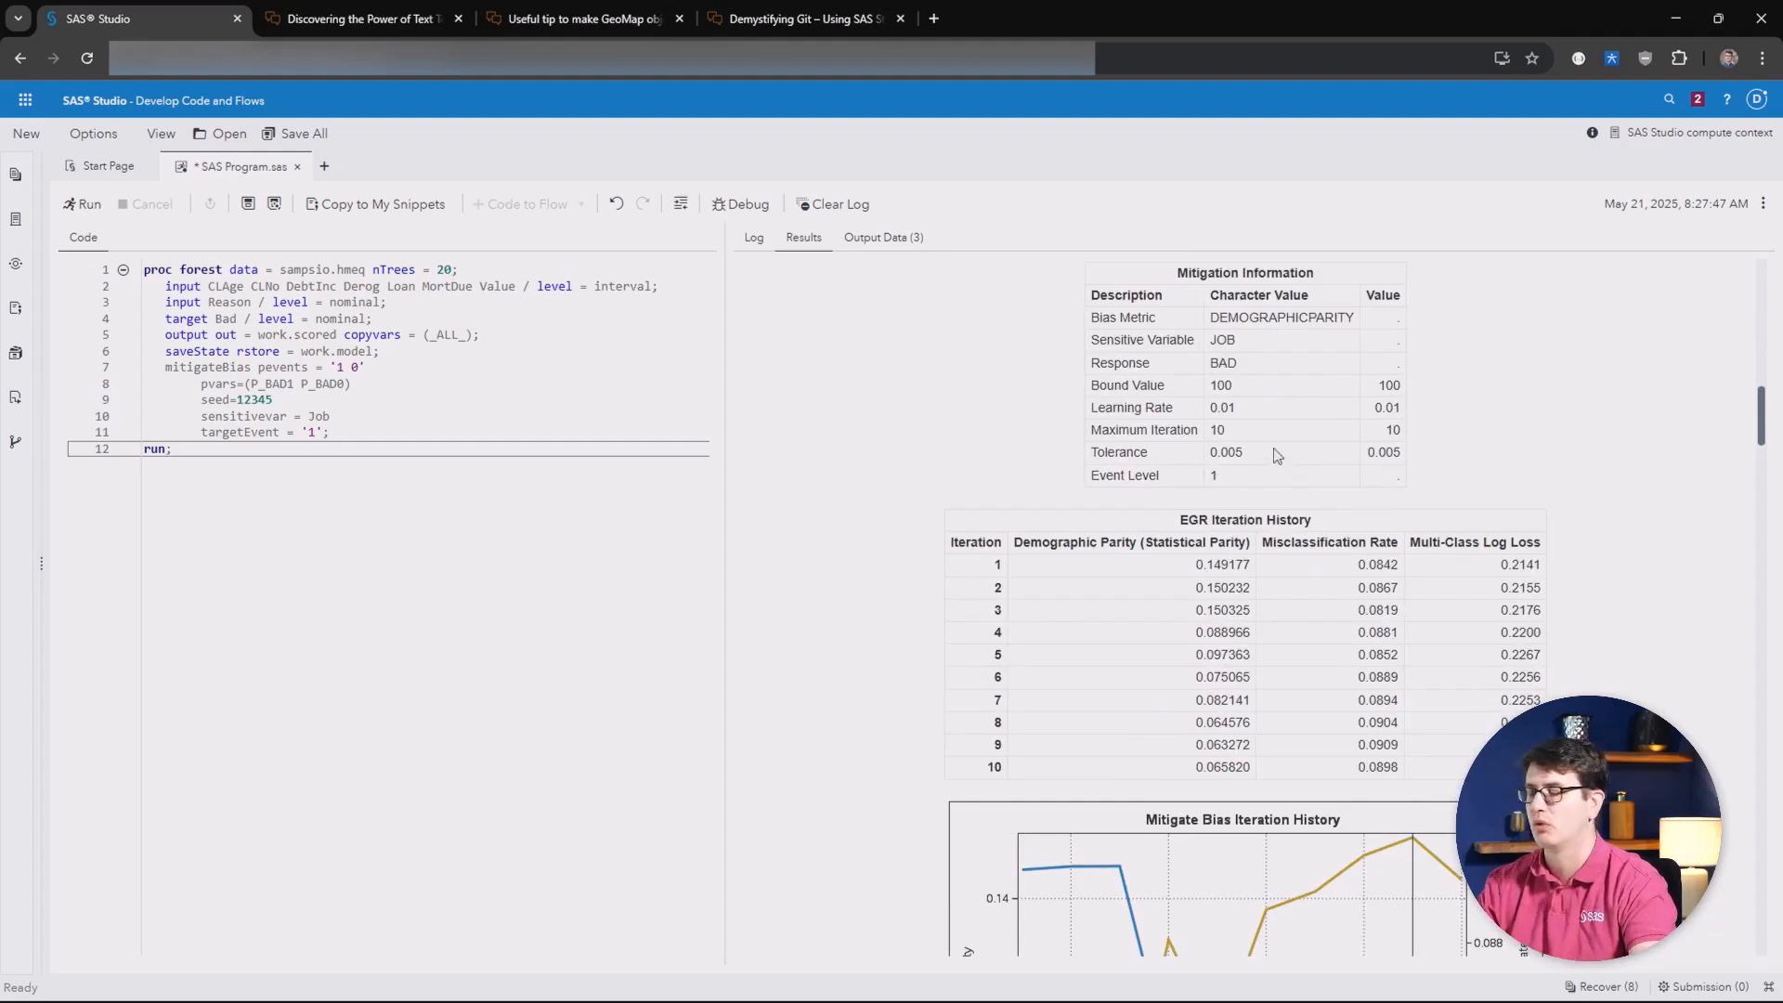
pyautogui.scroll(-1, 987, 439)
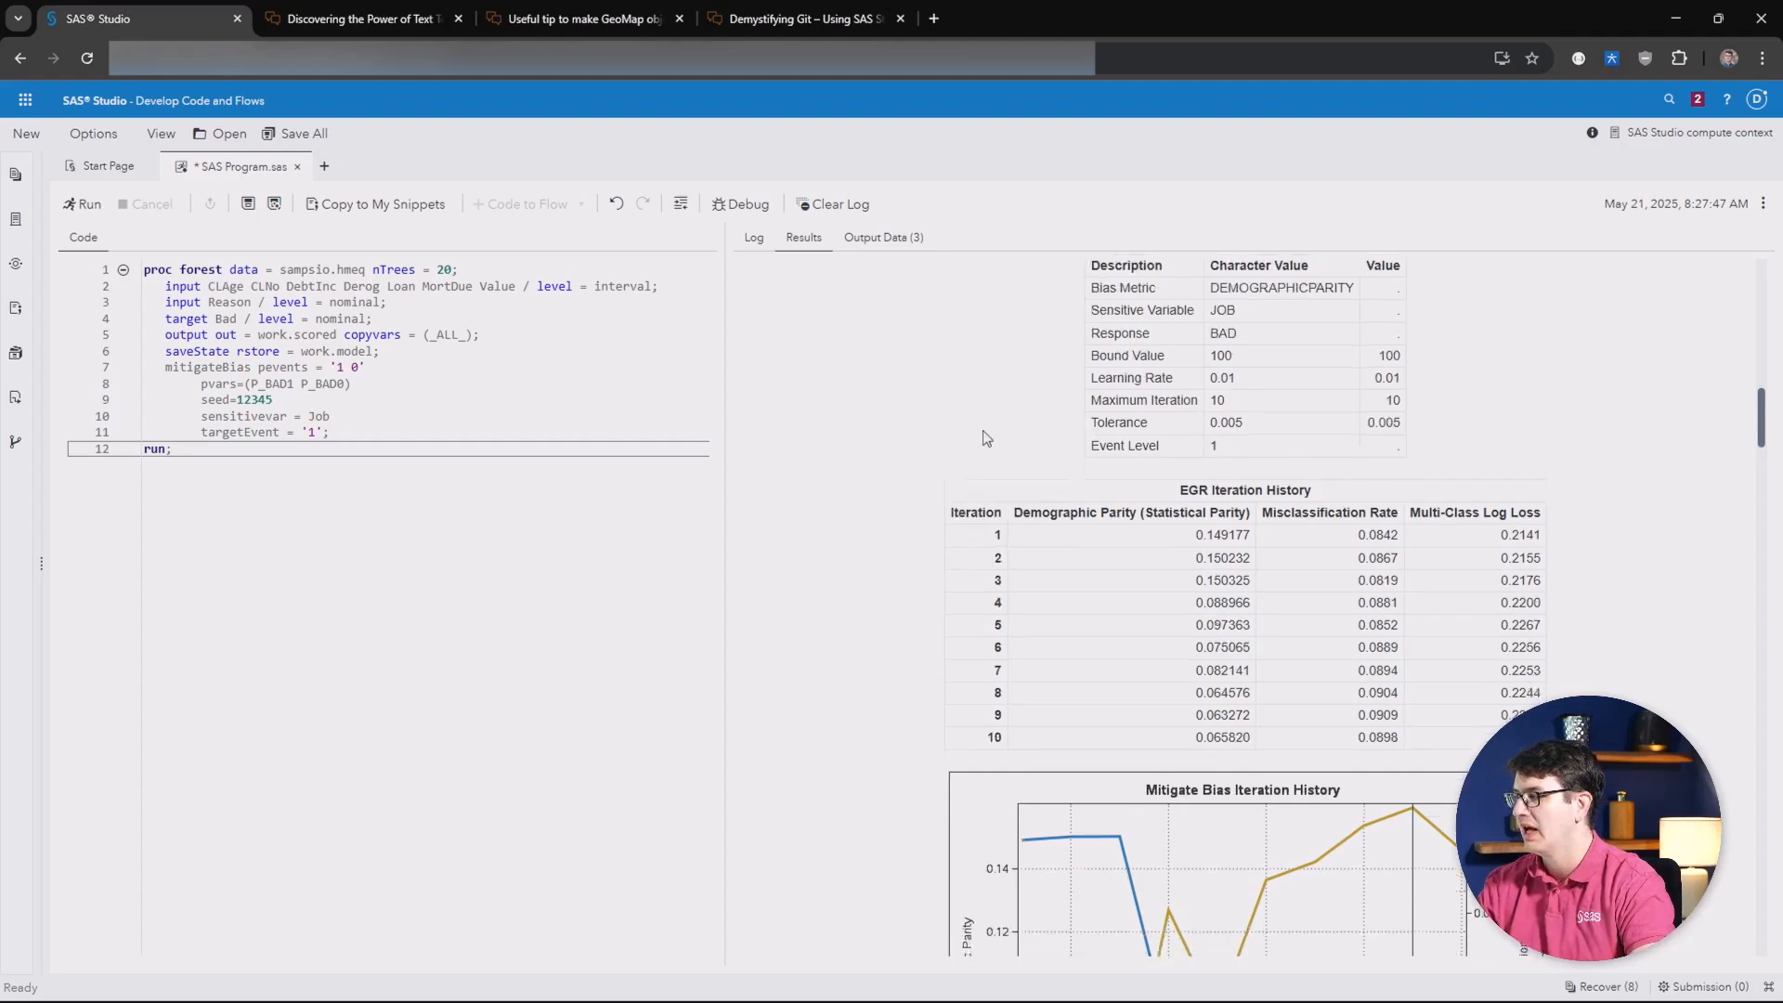
pyautogui.scroll(-2, 987, 438)
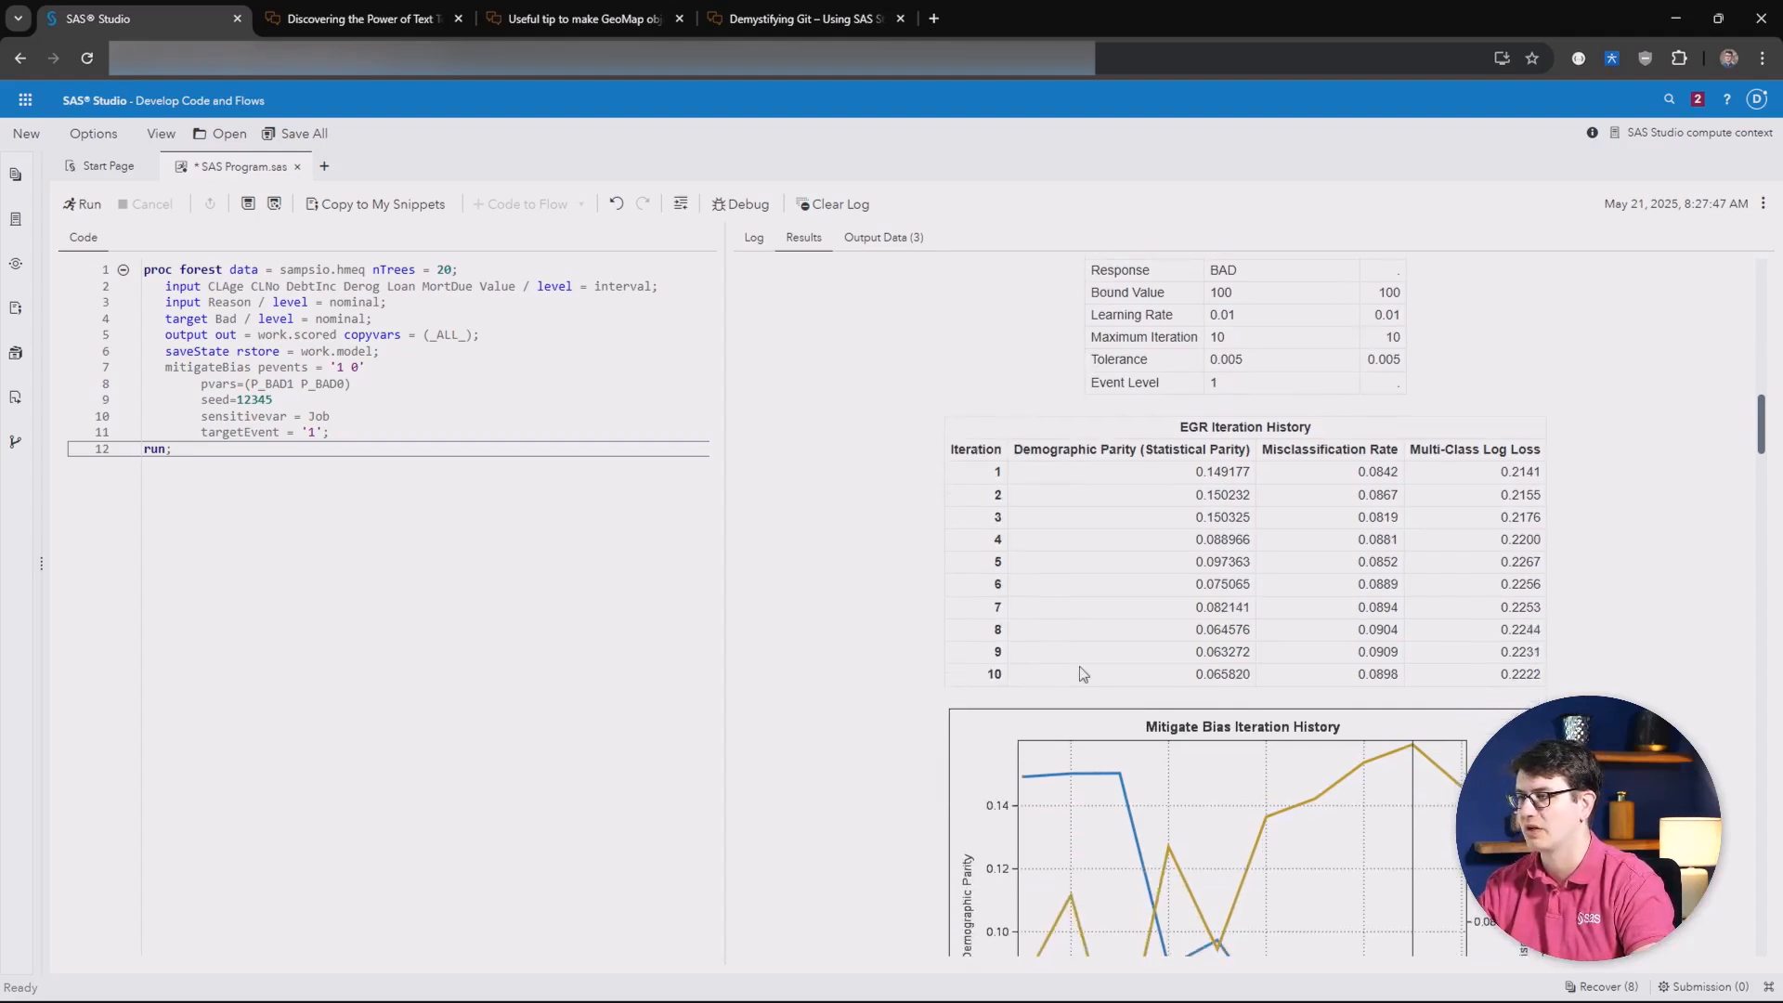
pyautogui.scroll(-3, 919, 630)
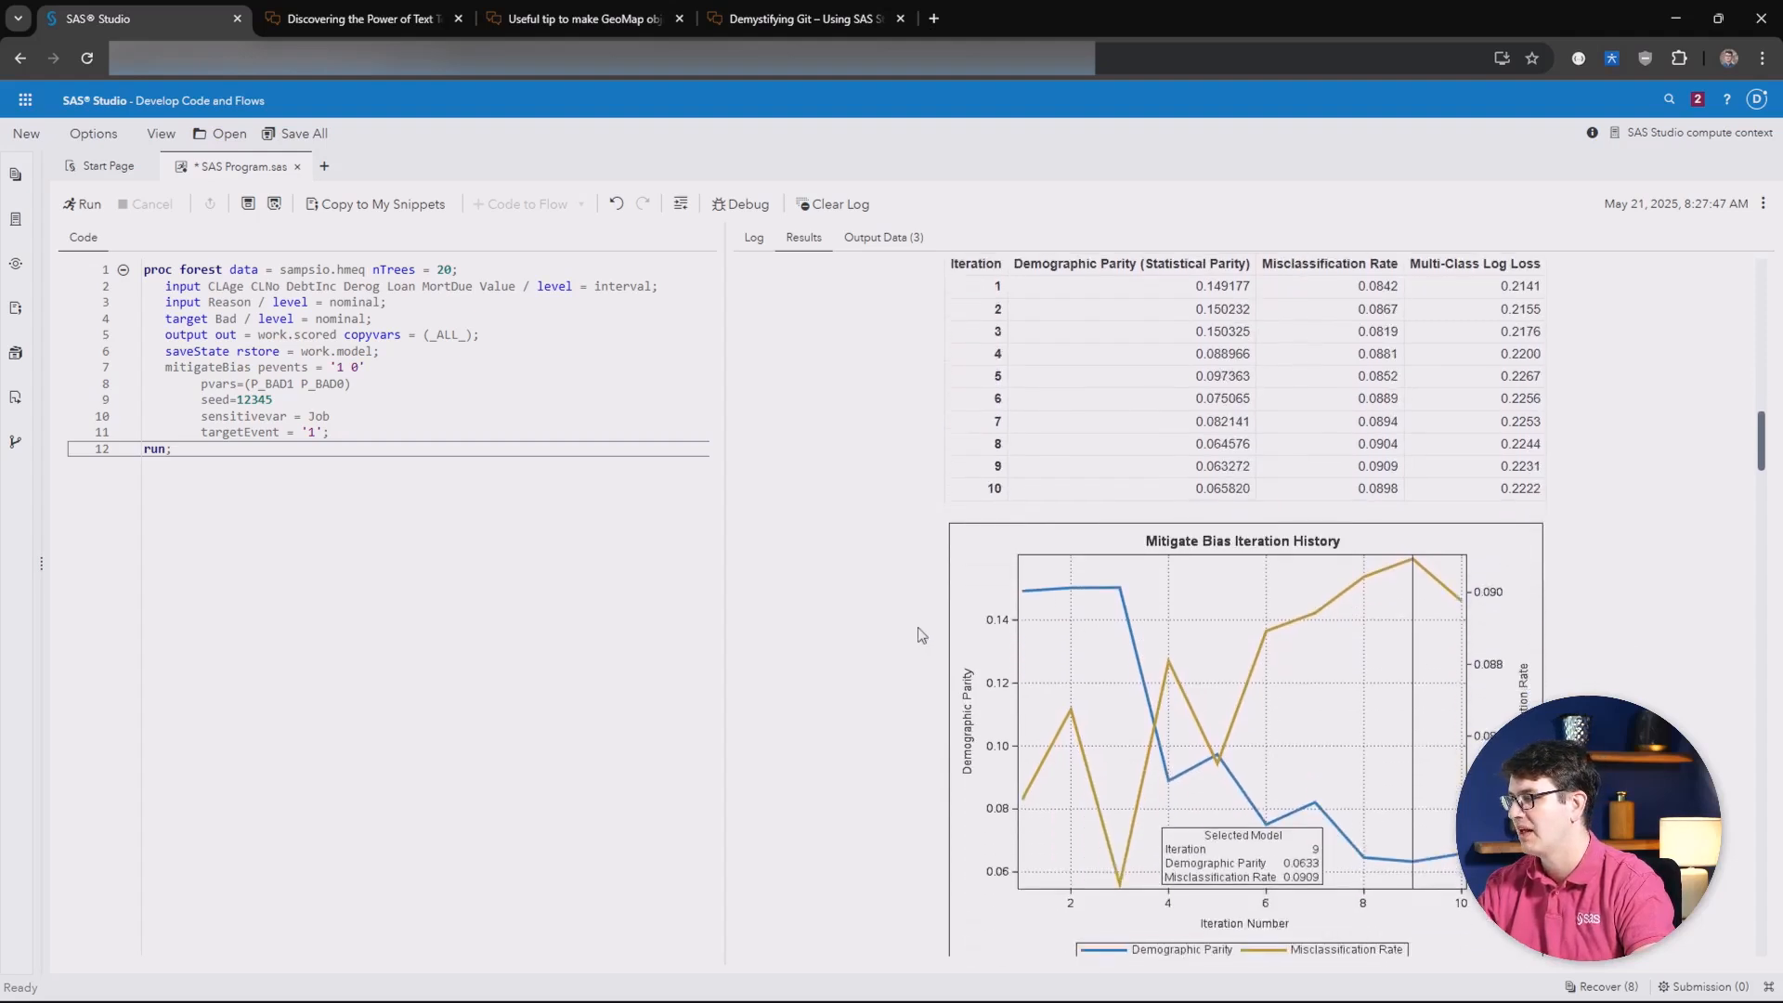
pyautogui.scroll(-1, 912, 567)
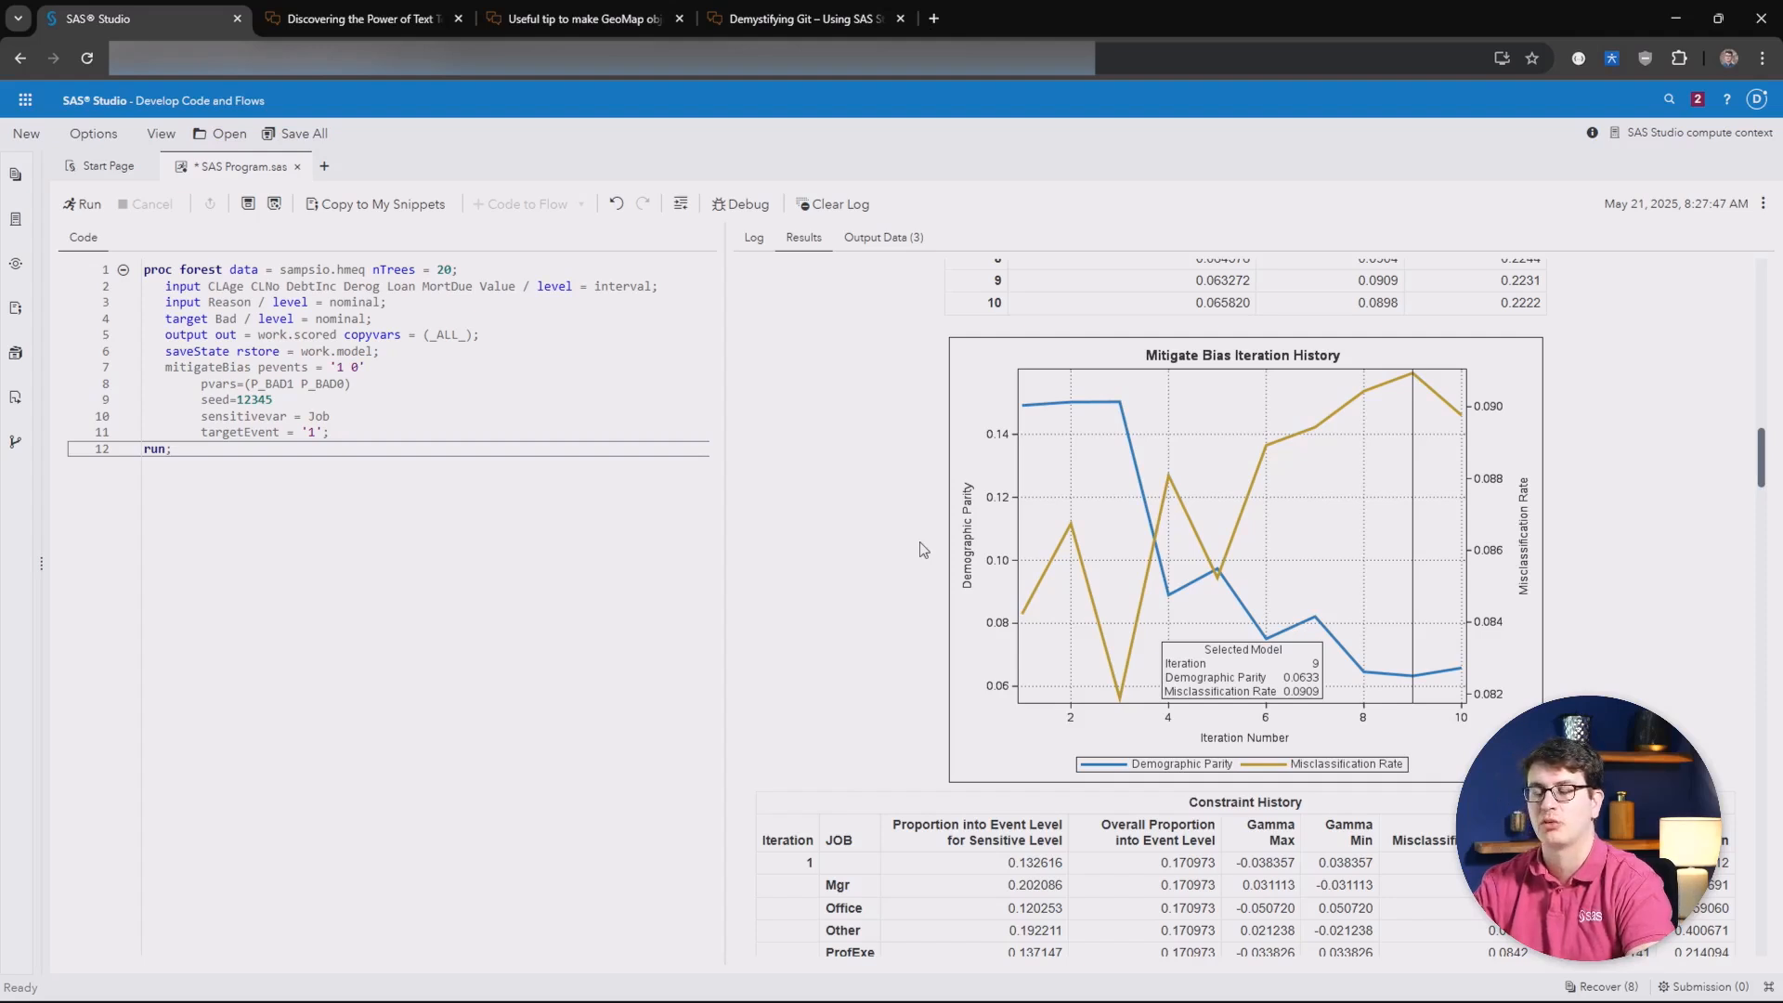
pyautogui.scroll(-3, 893, 539)
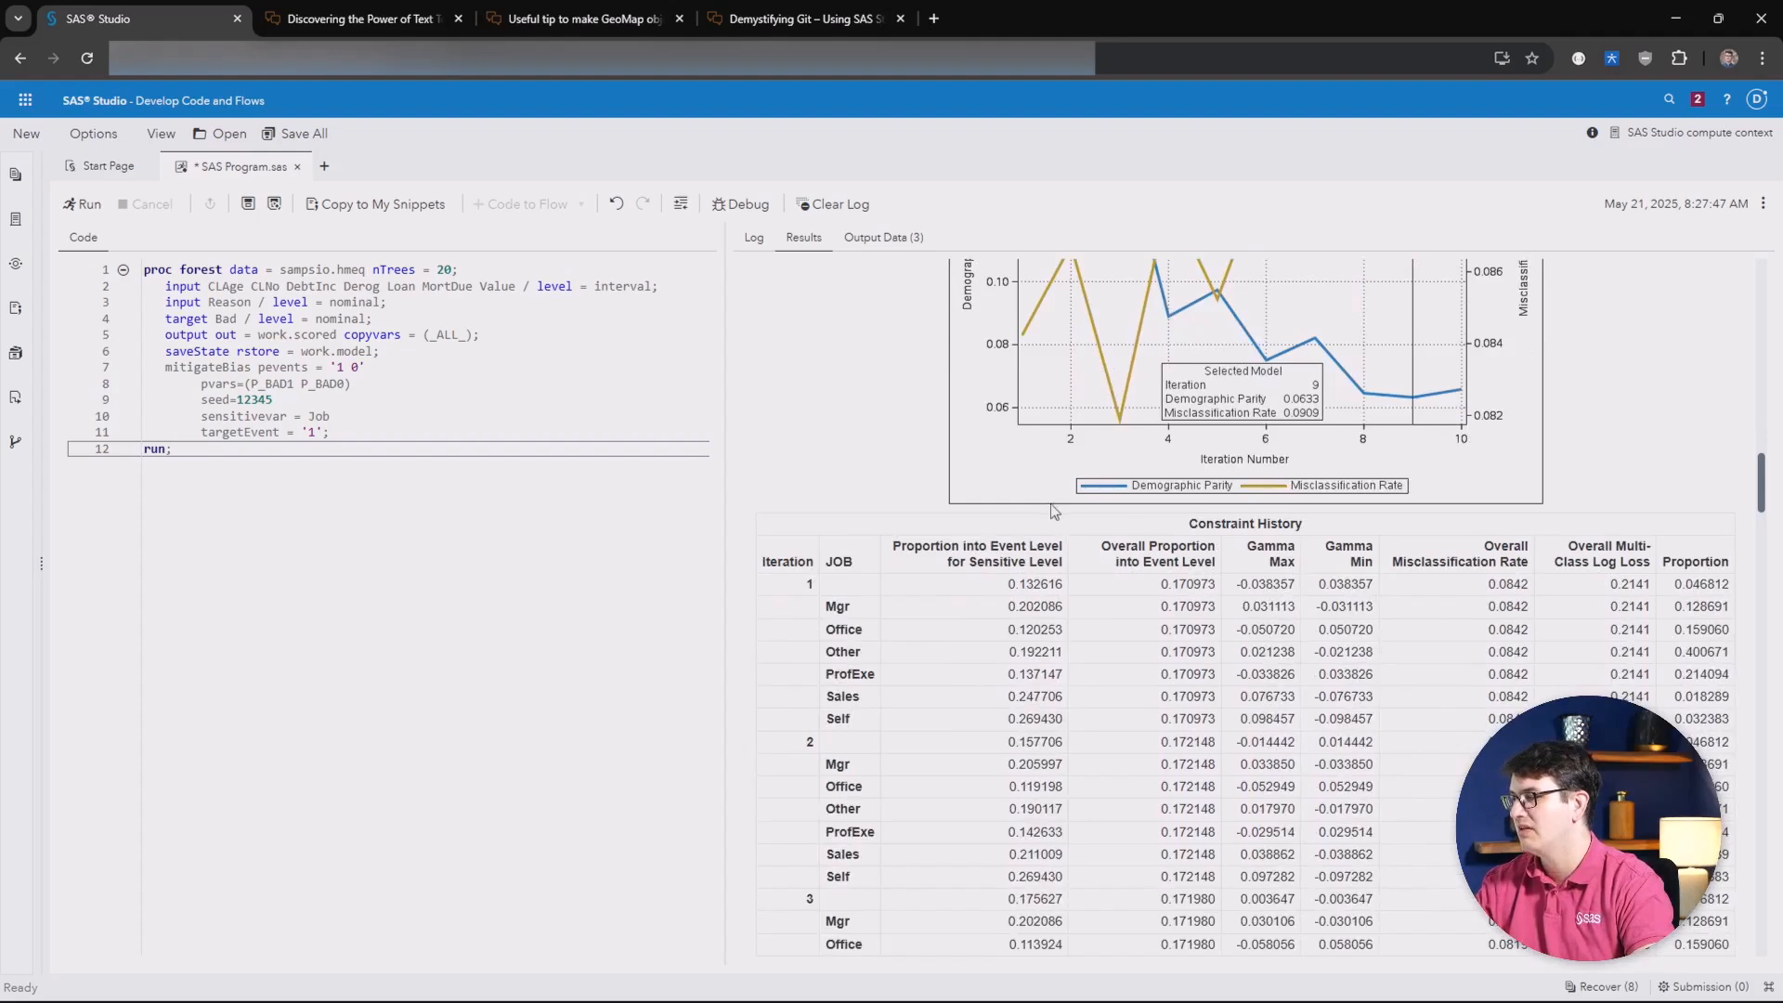
pyautogui.scroll(-2, 949, 528)
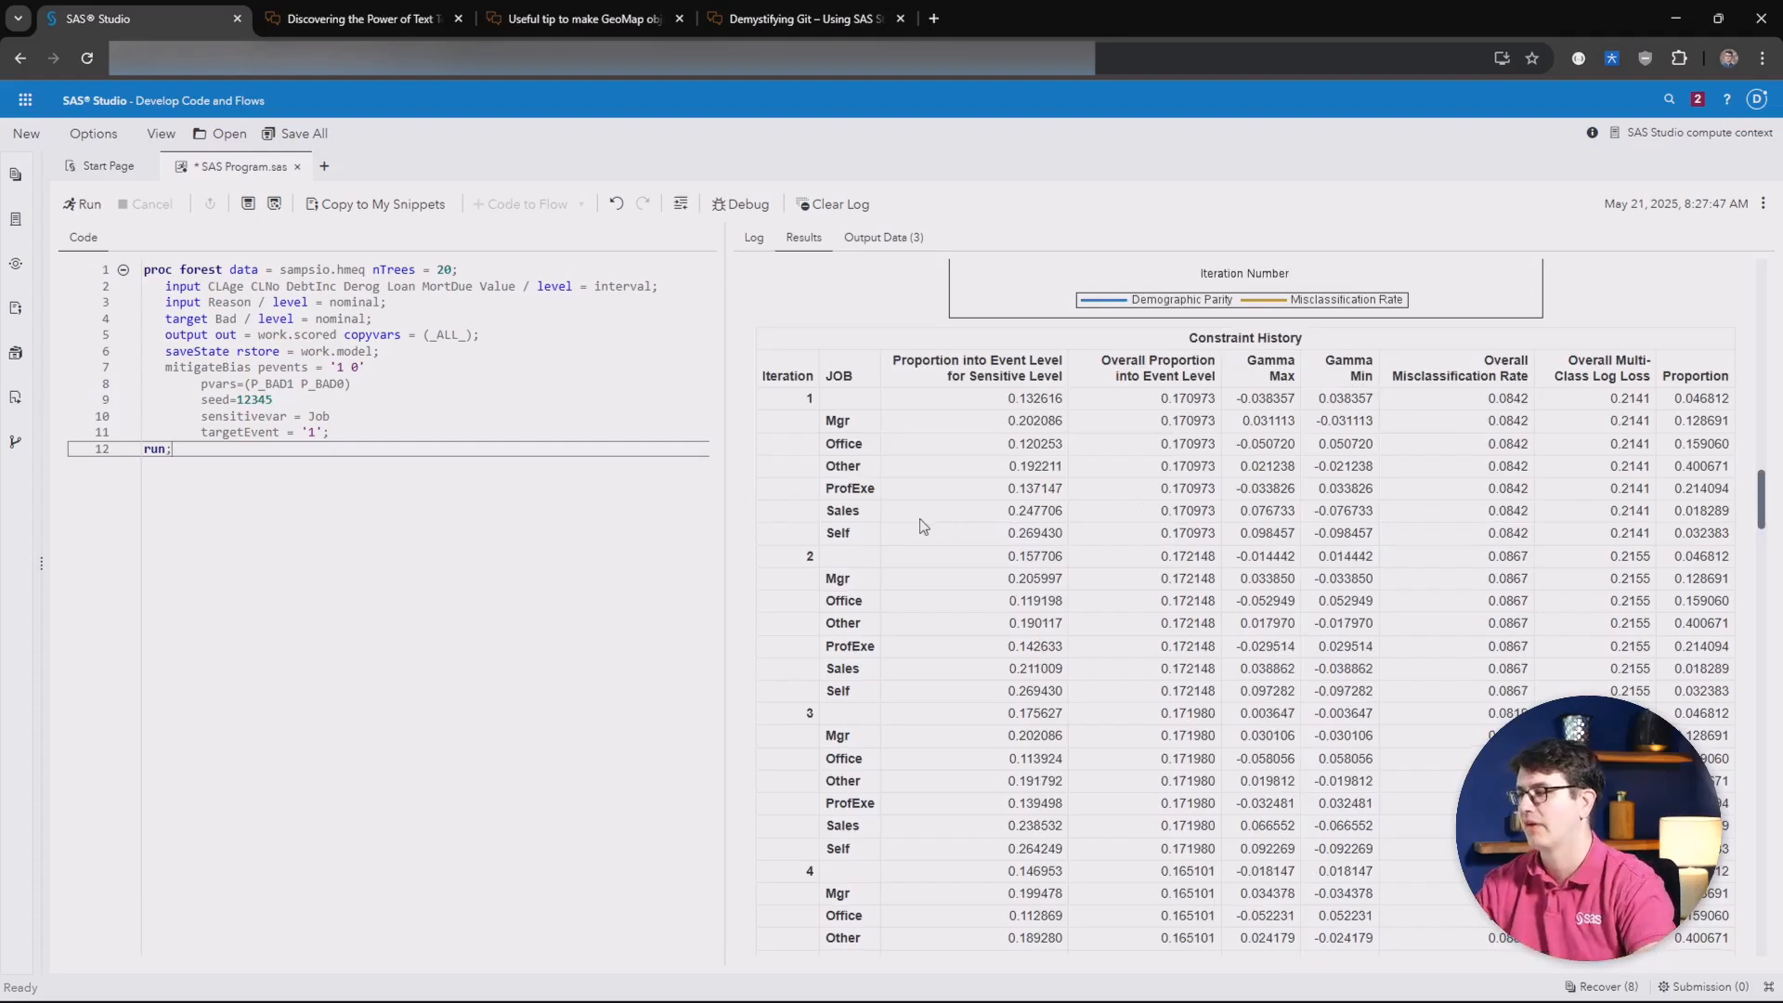
# Examine the remaining FOREST results, from the constraint history through the group metrics to the mitigateBias action timing and output tables.
pyautogui.scroll(-15, 920, 518)
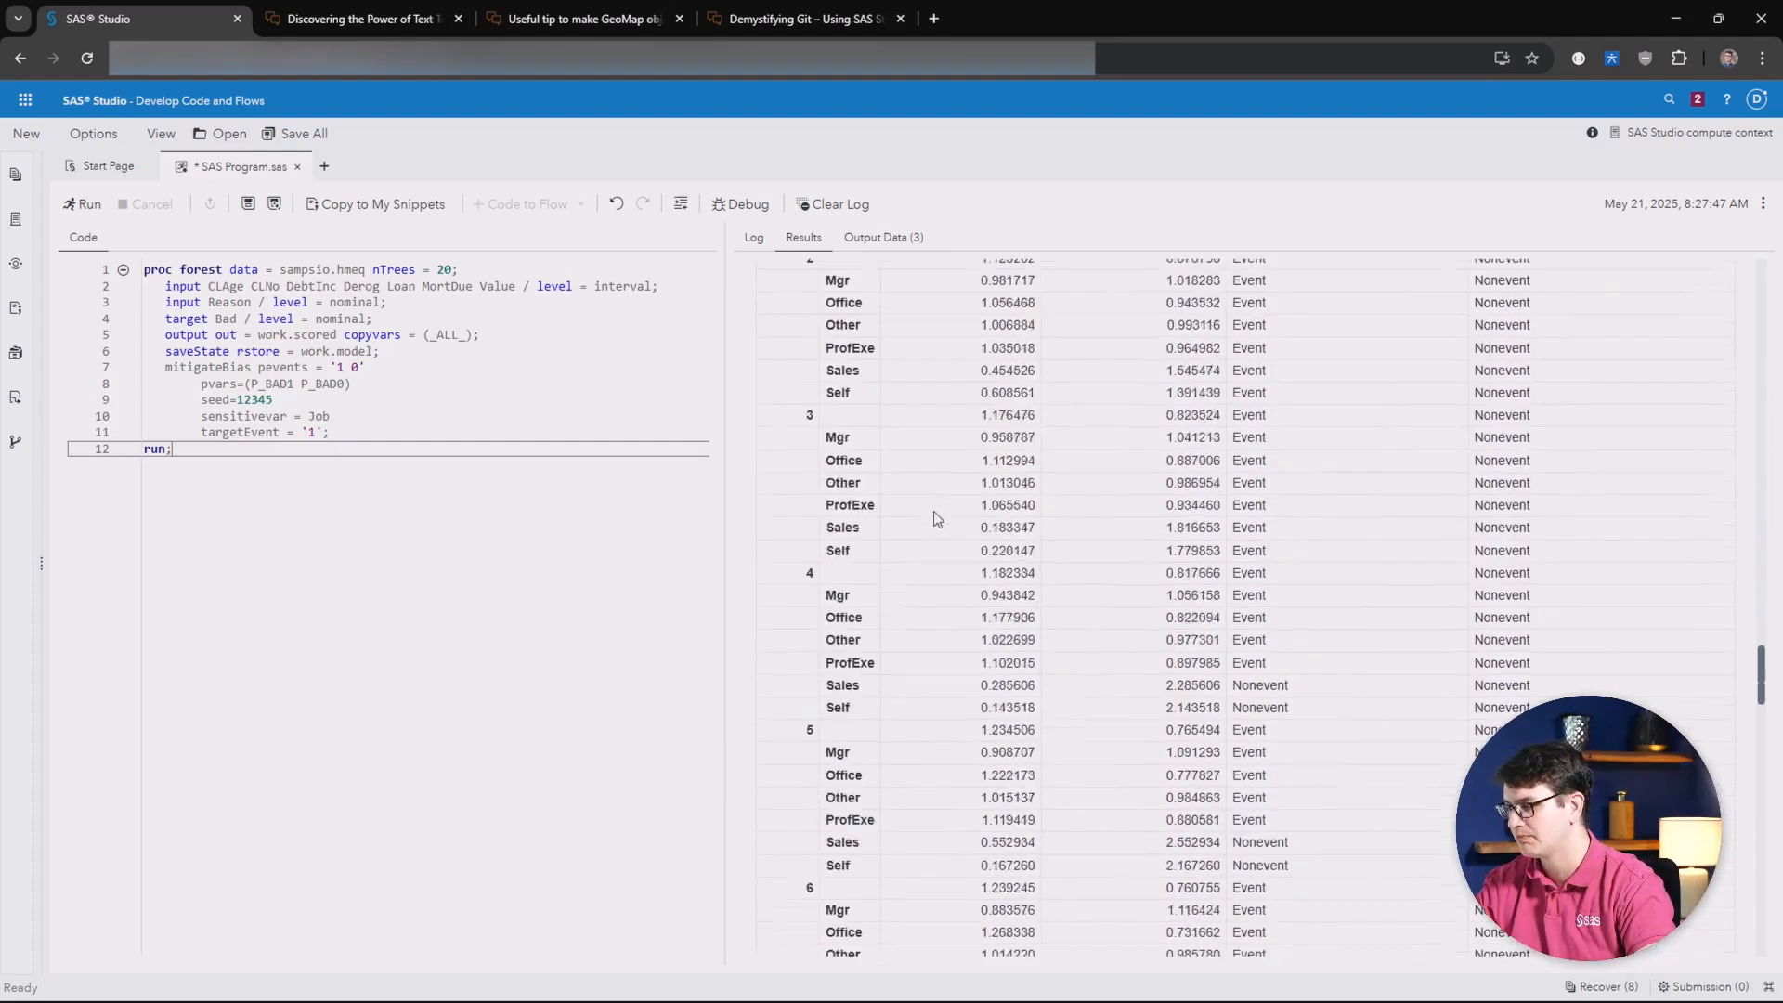
pyautogui.scroll(-6, 936, 518)
pyautogui.scroll(3, 945, 514)
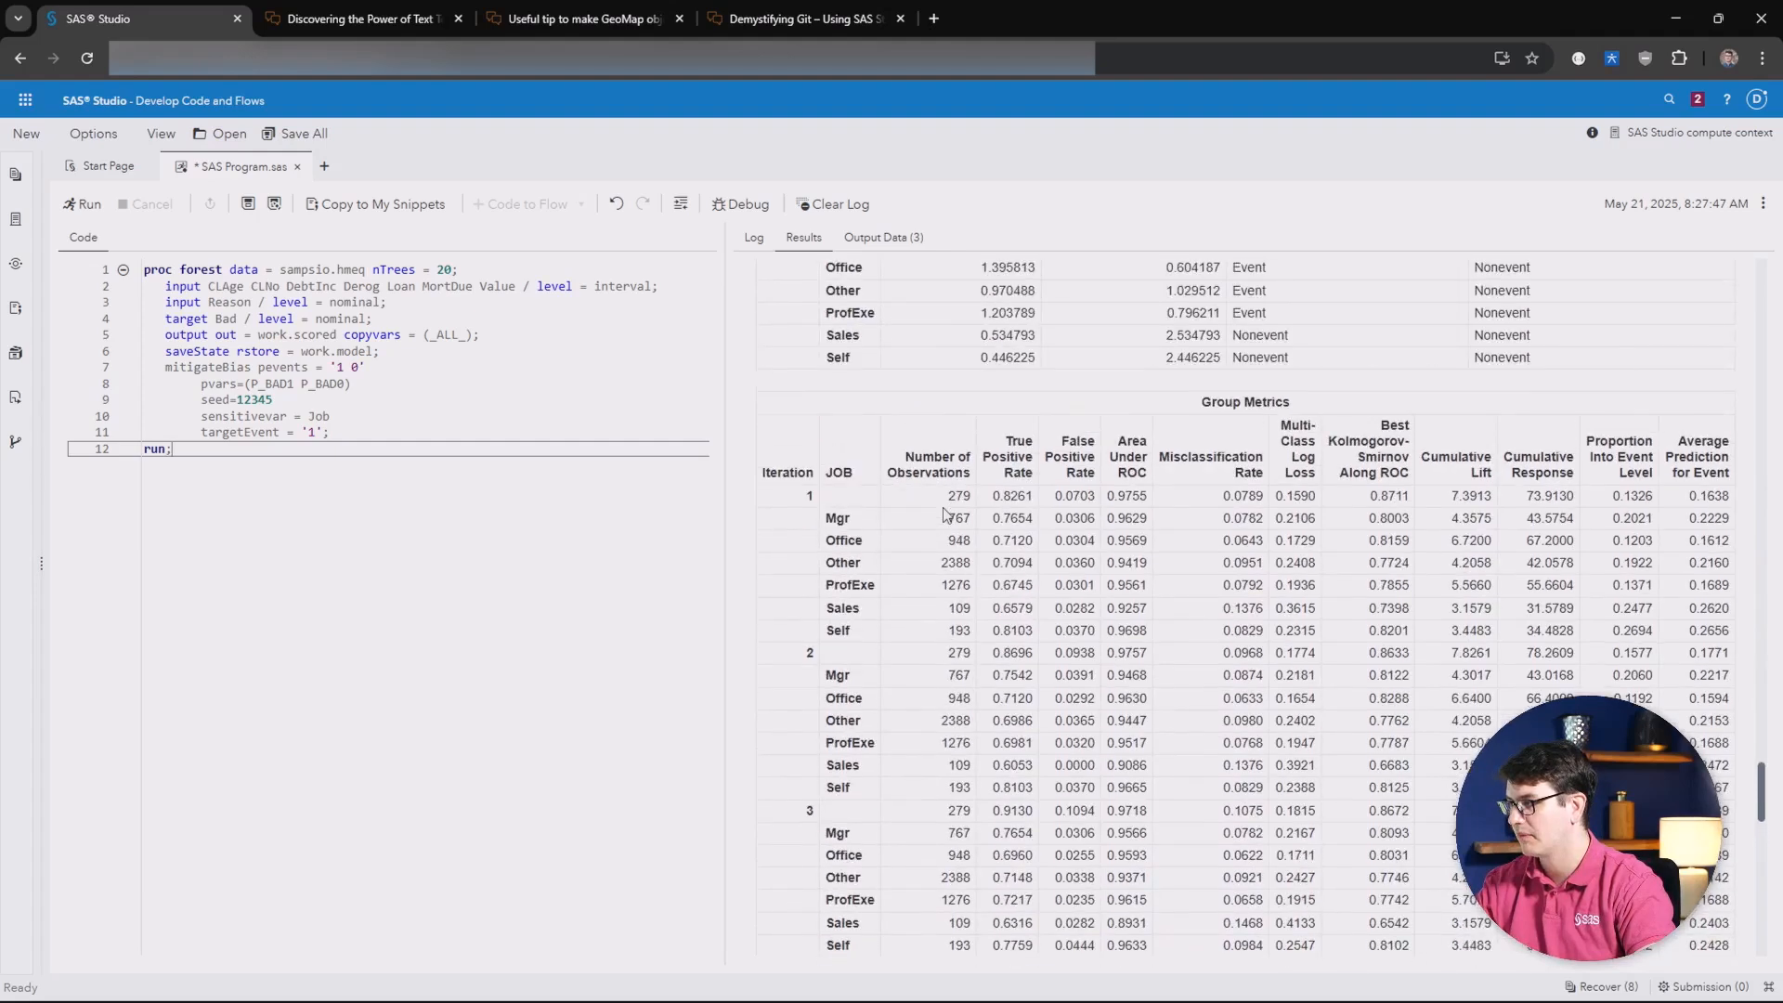
pyautogui.scroll(-12, 946, 502)
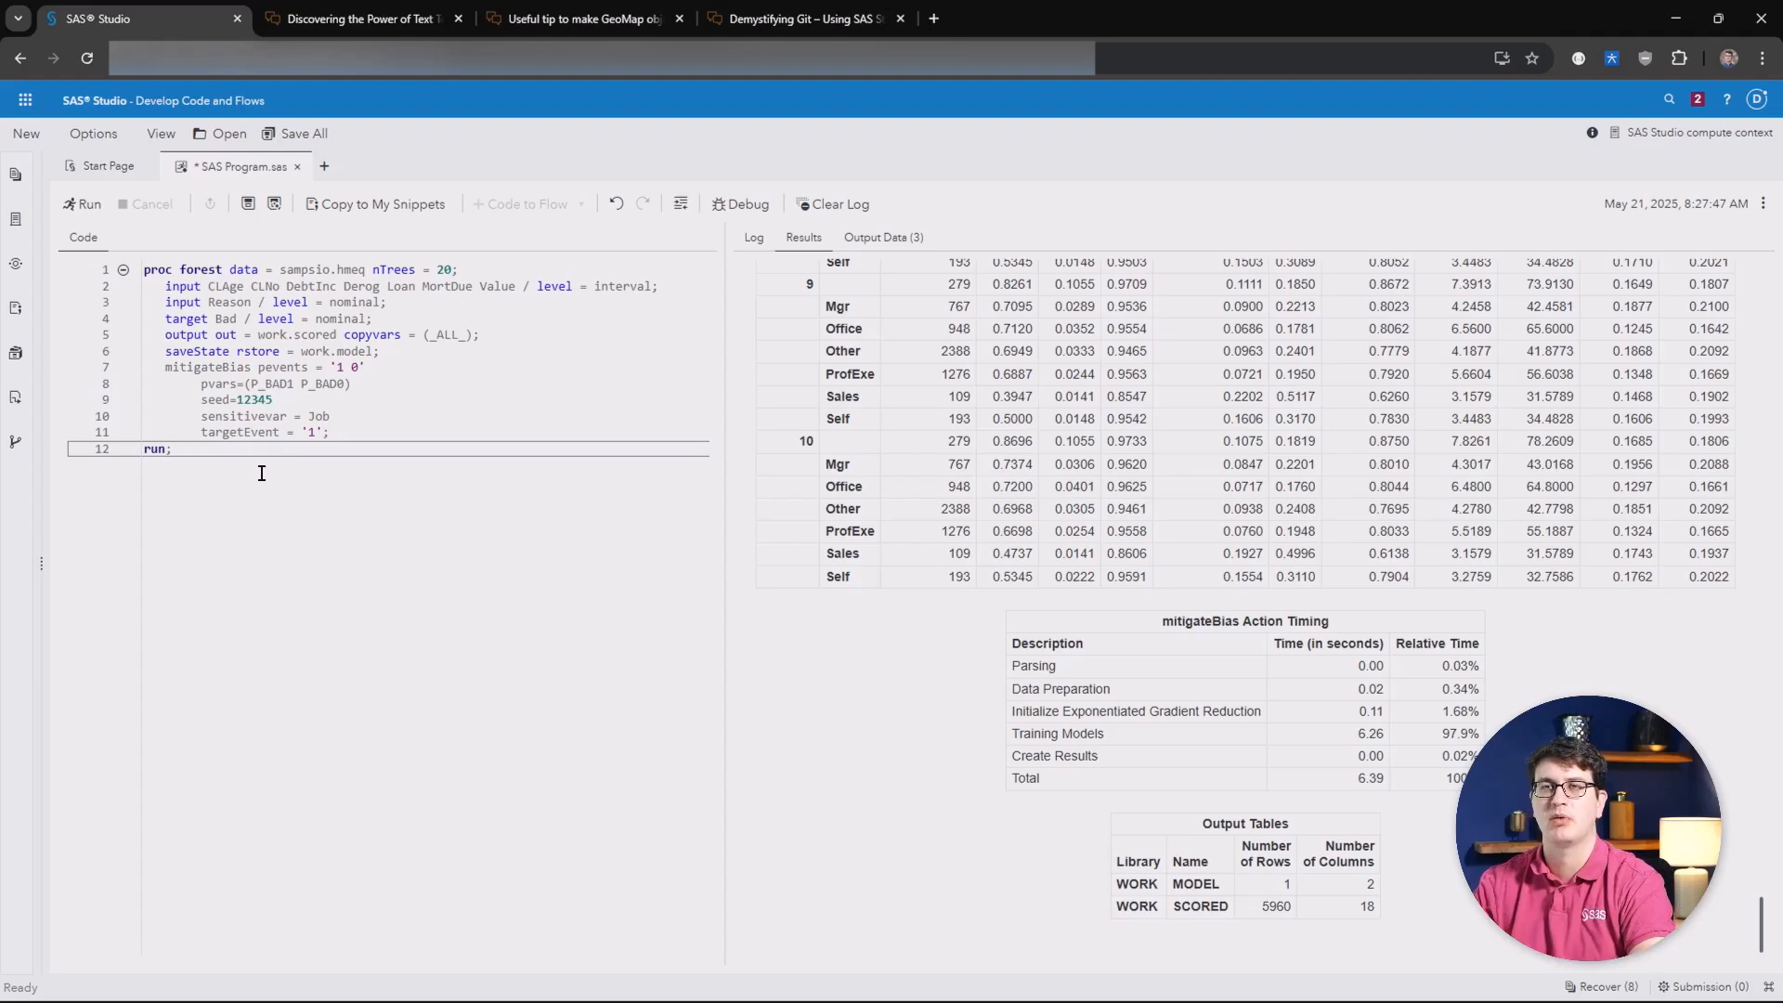
# Switch to the SAS Communities Library and view the articles on Text Topics and Path Analysis, pre-zoomed GeoMap objects, and Git in SAS Studio.
pyautogui.hotkey('ctrl', 'Tab')
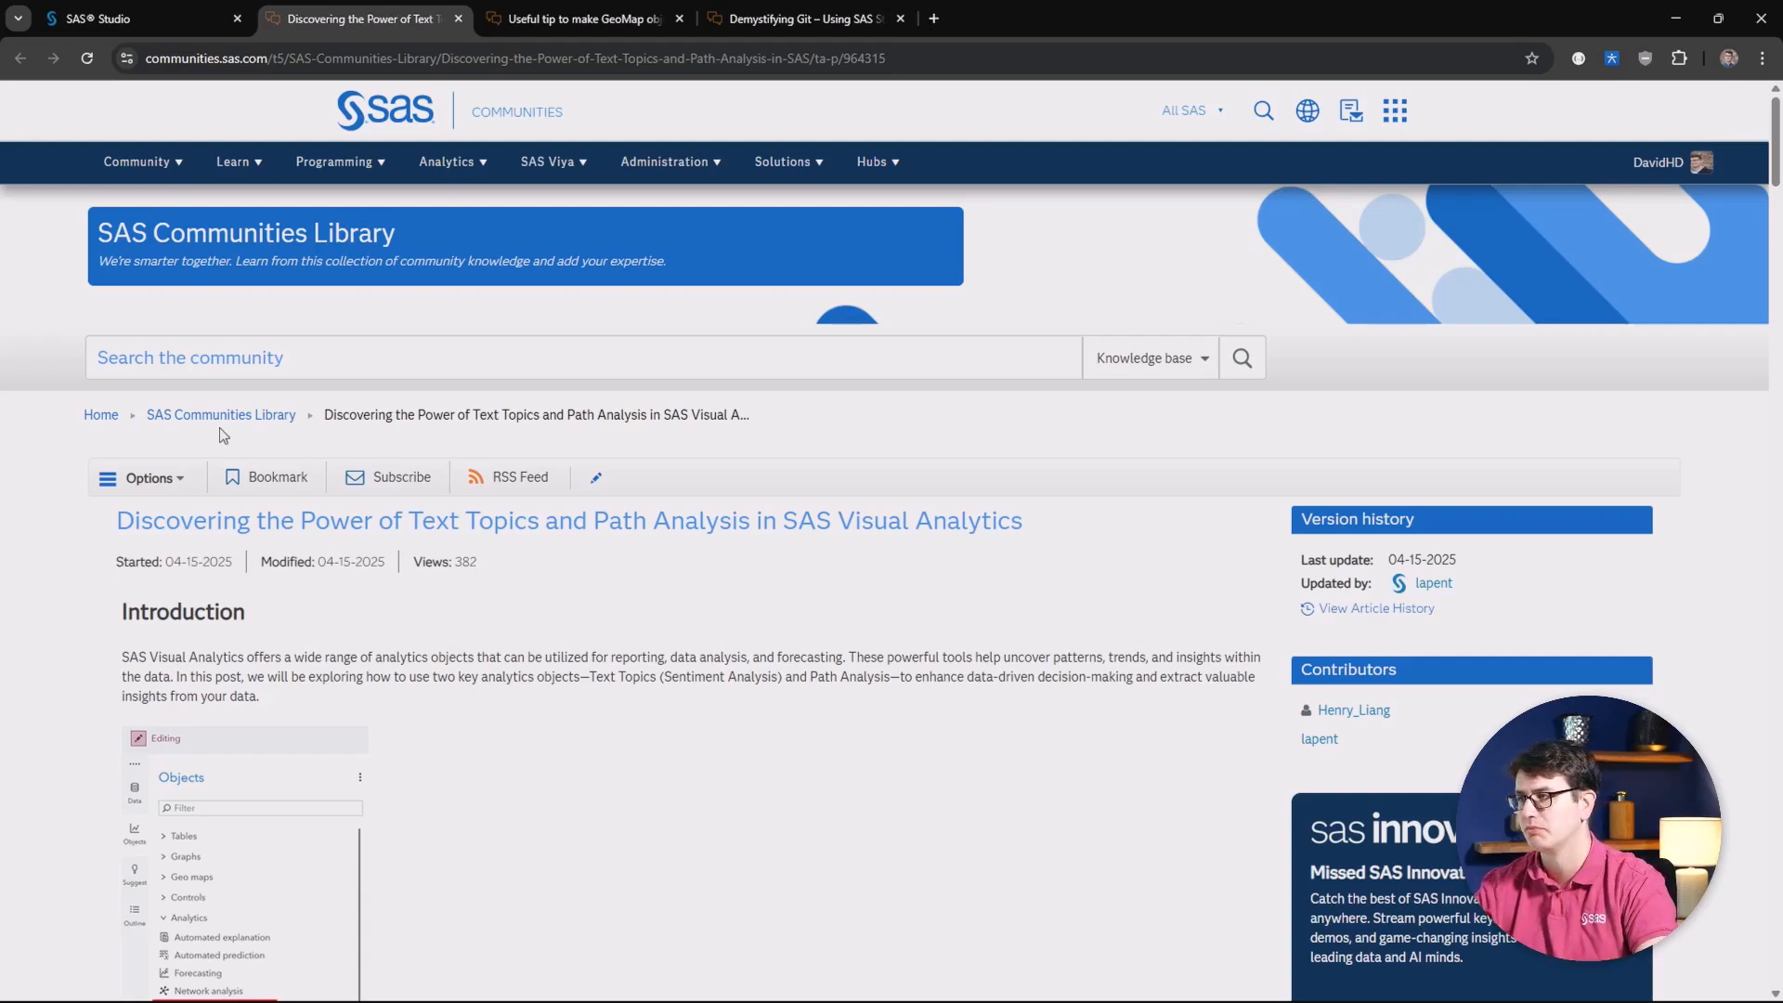
pyautogui.hotkey('ctrl', 'Tab')
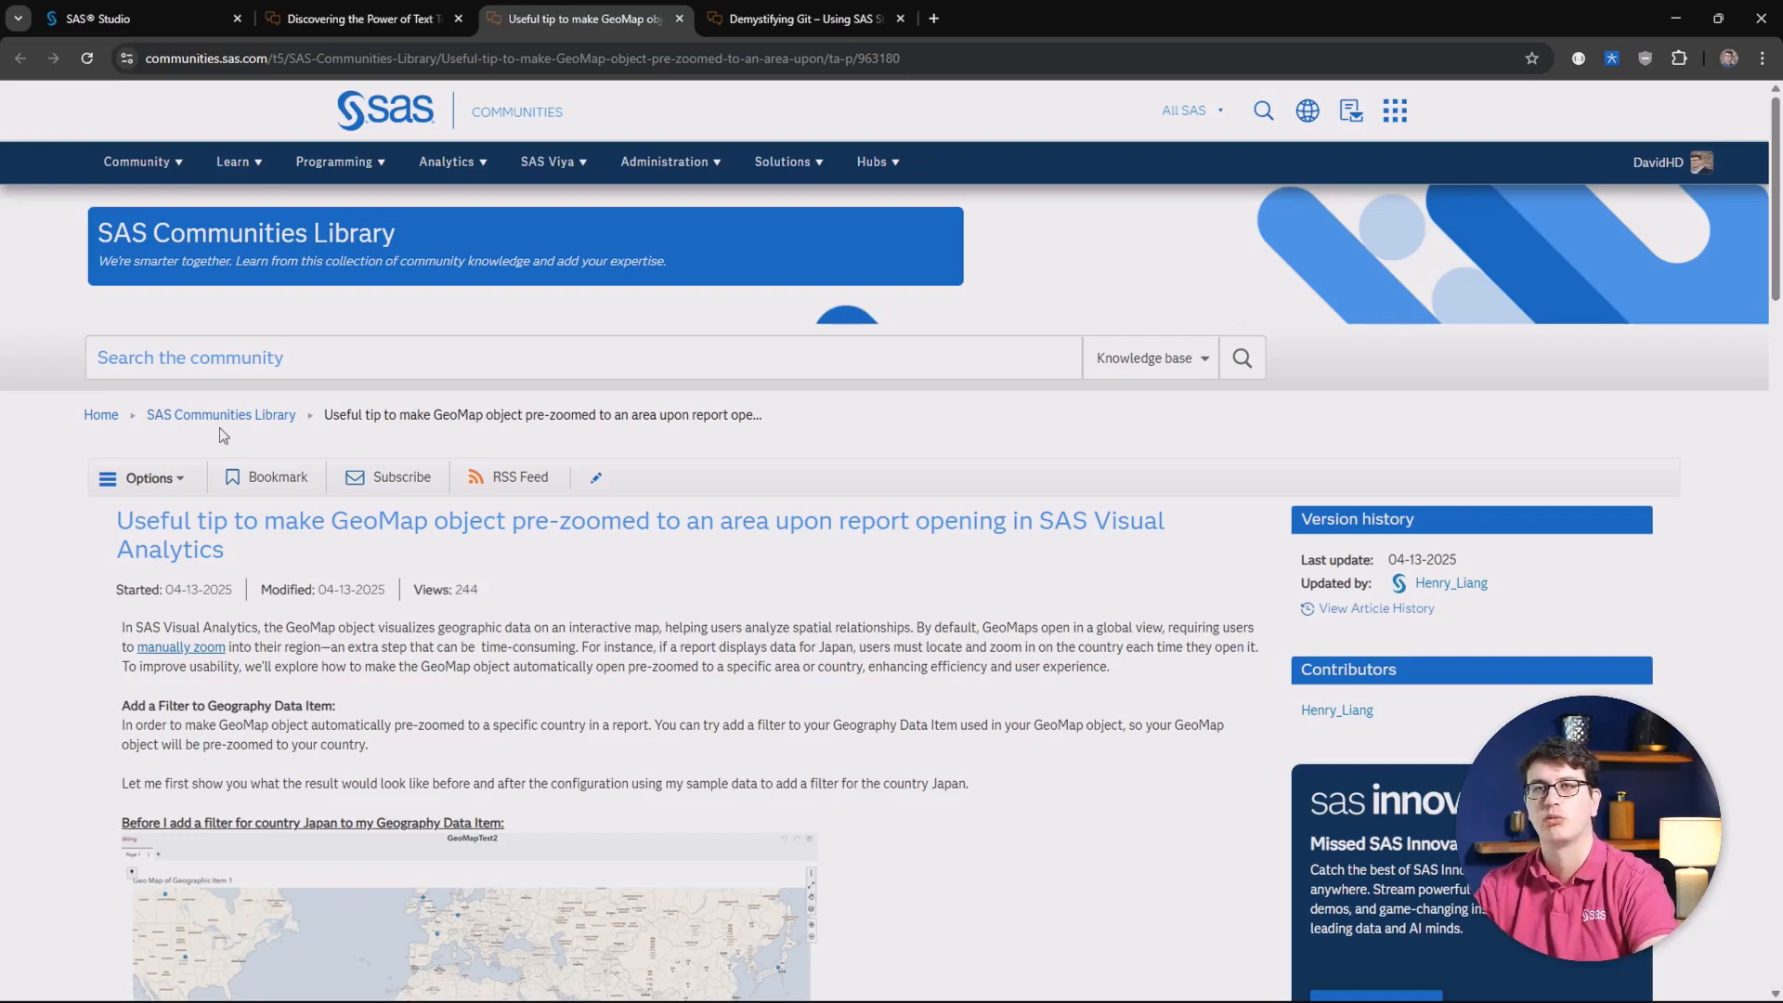
pyautogui.hotkey('ctrl', 'Tab')
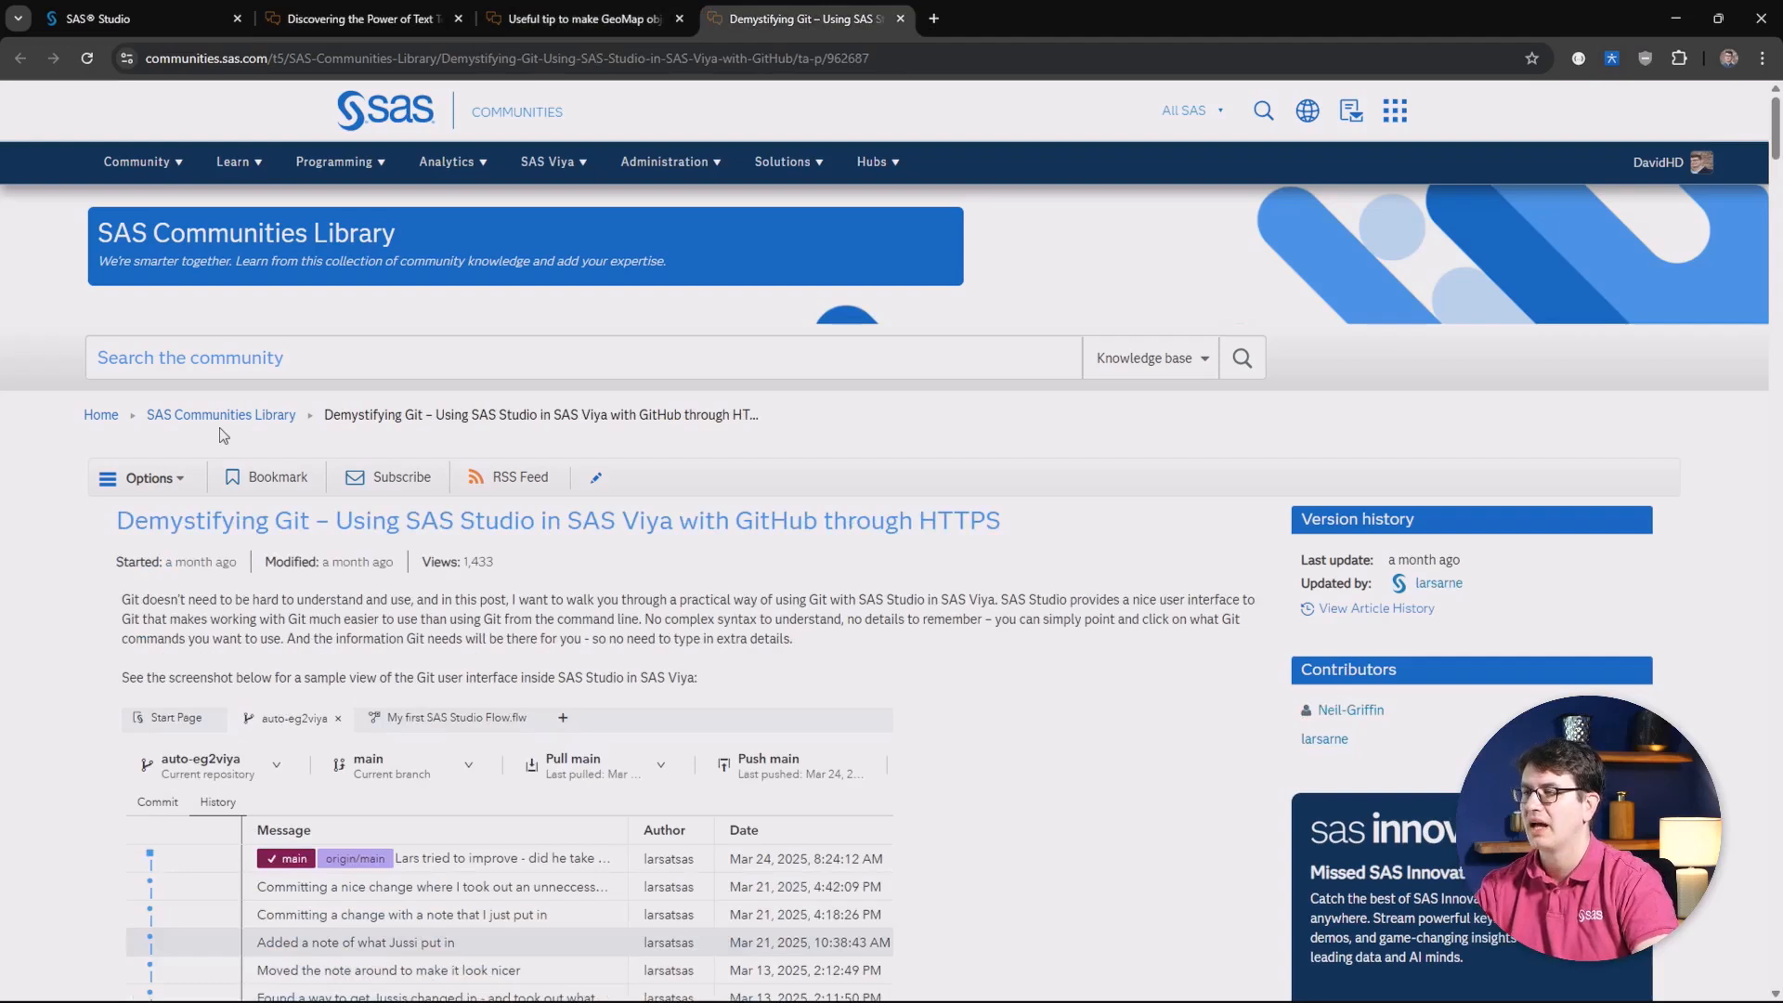